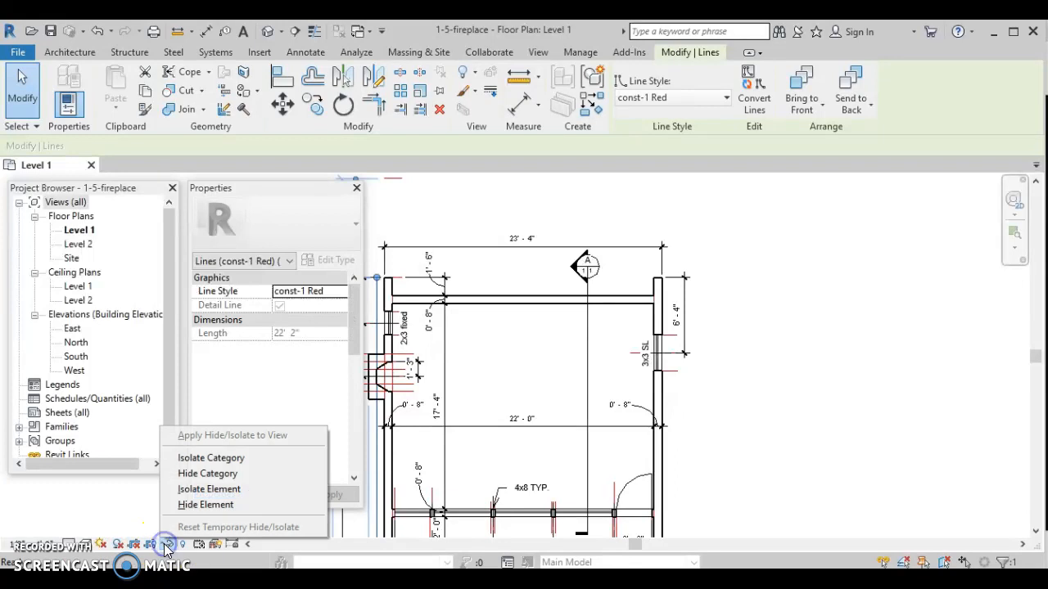
Temporarily hide the category of the red const-1 construction lines in the Level 1 floor plan view
{"action": "left_click", "coordinate": [189, 474]}
{"action": "scroll", "coordinate": [548, 438], "scroll_direction": "down", "scroll_amount": 5}
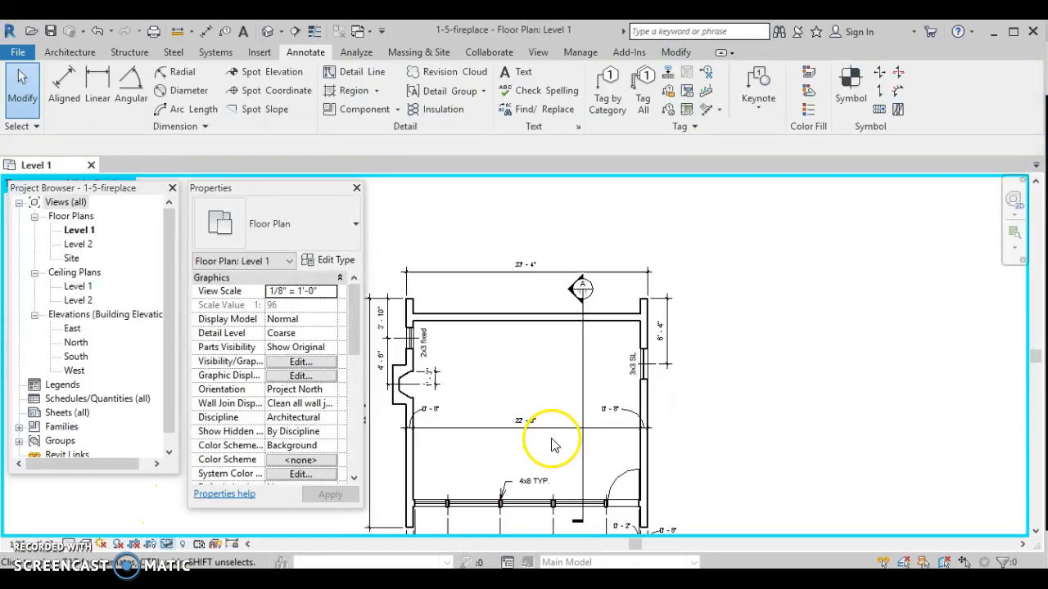
Try to move the whole floor plan with its annotations diagonally up into the empty area beside the section drawings
{"action": "left_click_drag", "start_coordinate": [415, 329], "coordinate": [666, 523]}
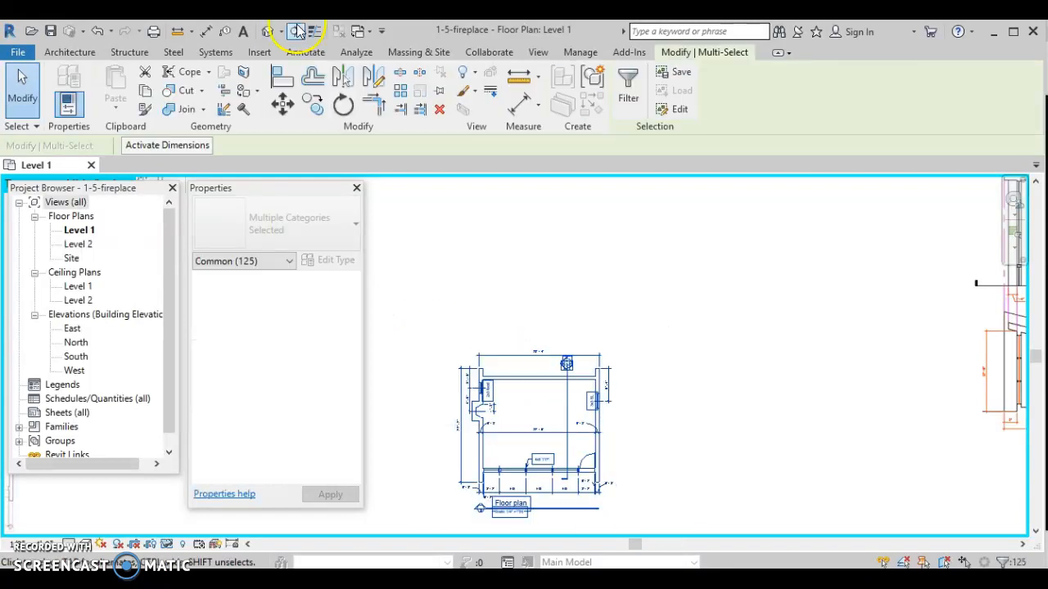
{"action": "left_click", "coordinate": [286, 106]}
{"action": "left_click", "coordinate": [492, 428]}
{"action": "scroll", "coordinate": [589, 354], "scroll_direction": "down", "scroll_amount": 1}
{"action": "middle_click_drag", "start_coordinate": [590, 354], "coordinate": [455, 458]}
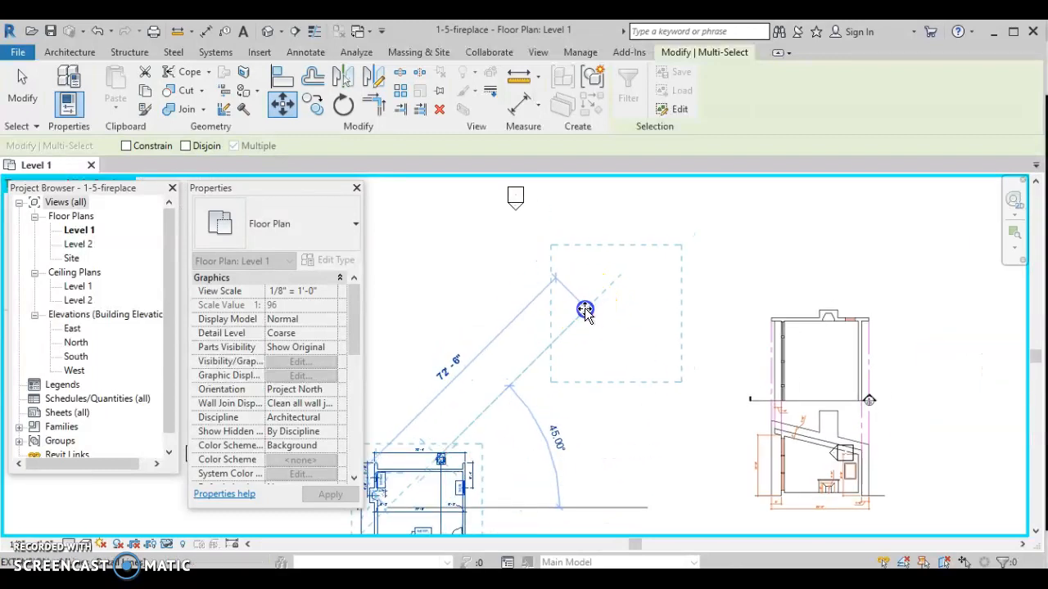
{"action": "left_click", "coordinate": [584, 309]}
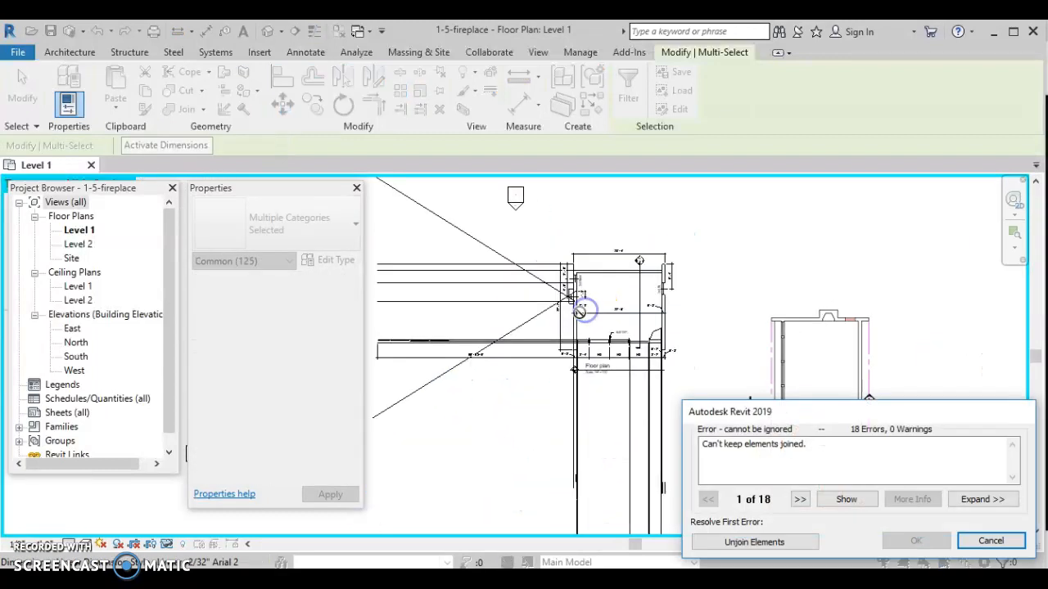
{"action": "left_click", "coordinate": [974, 542]}
{"action": "scroll", "coordinate": [569, 295], "scroll_direction": "down", "scroll_amount": 2}
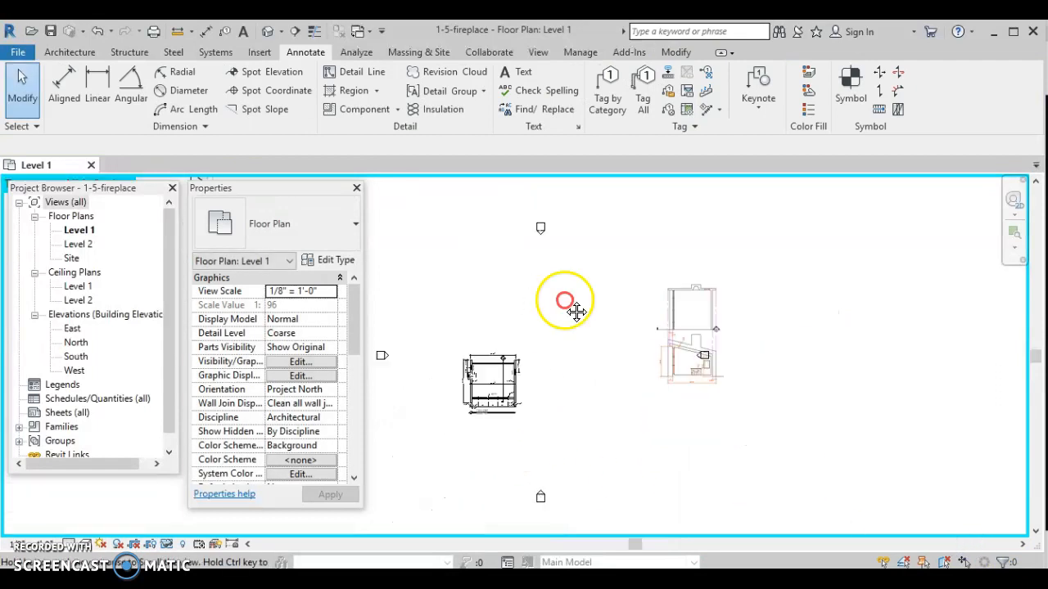
Copy the whole floor plan with its dimensions and title into the empty area between the original plan and the section drawings
{"action": "middle_click_drag", "start_coordinate": [576, 311], "coordinate": [598, 241]}
{"action": "left_click_drag", "start_coordinate": [470, 262], "coordinate": [570, 366]}
{"action": "left_click", "coordinate": [311, 105]}
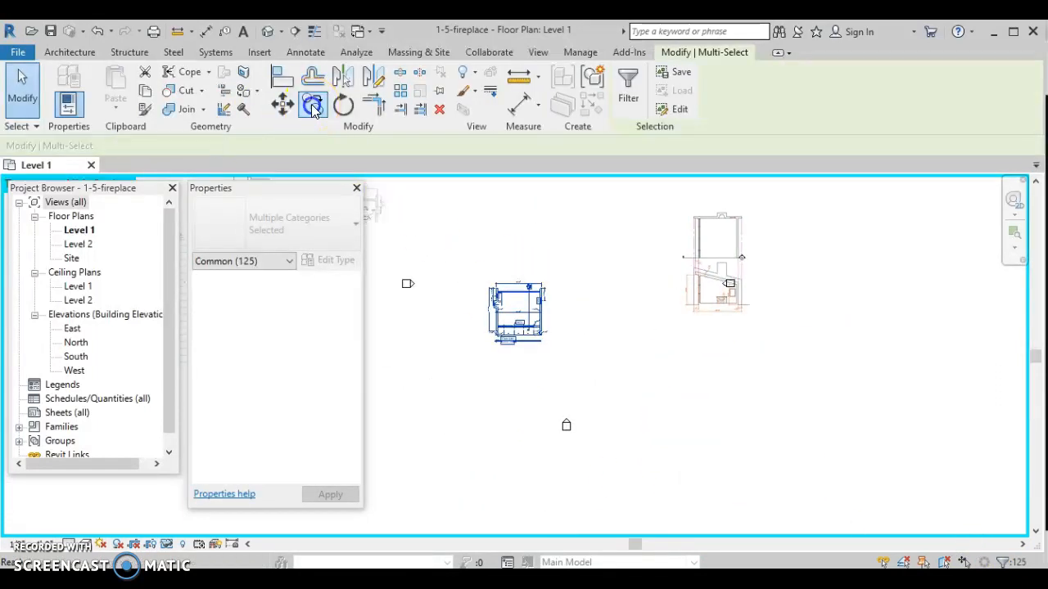
{"action": "left_click", "coordinate": [489, 331]}
{"action": "middle_click_drag", "start_coordinate": [563, 251], "coordinate": [523, 372]}
{"action": "scroll", "coordinate": [523, 372], "scroll_direction": "down", "scroll_amount": 1}
{"action": "left_click", "coordinate": [531, 348]}
{"action": "key", "text": "Escape"}
{"action": "key", "text": "Escape"}
{"action": "scroll", "coordinate": [544, 370], "scroll_direction": "up", "scroll_amount": 4}
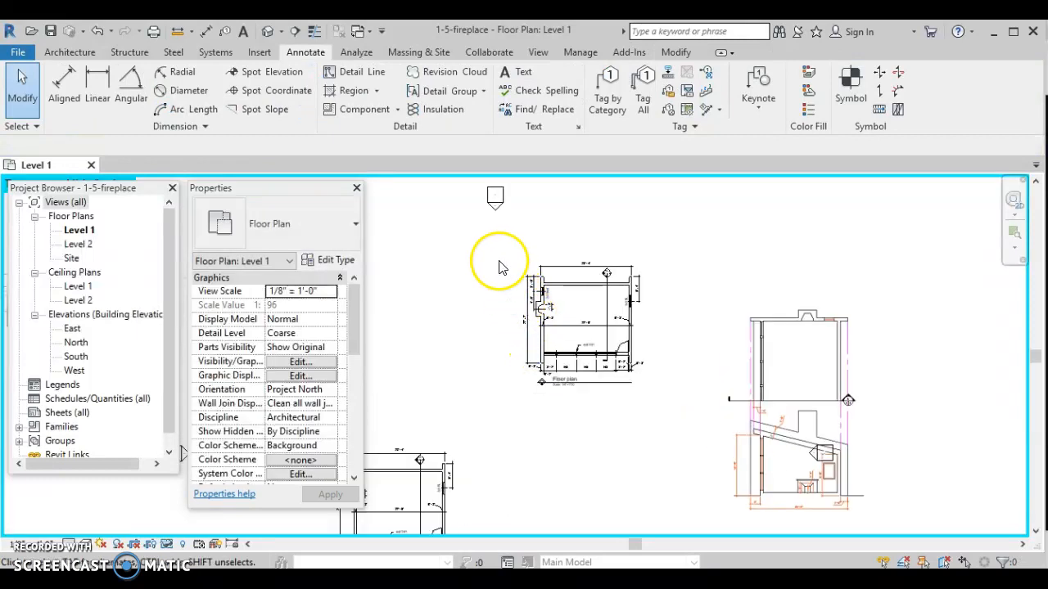
Rotate the copied floor plan 90° clockwise about its centre so the fireplace wall is uppermost
{"action": "left_click_drag", "start_coordinate": [497, 245], "coordinate": [659, 406]}
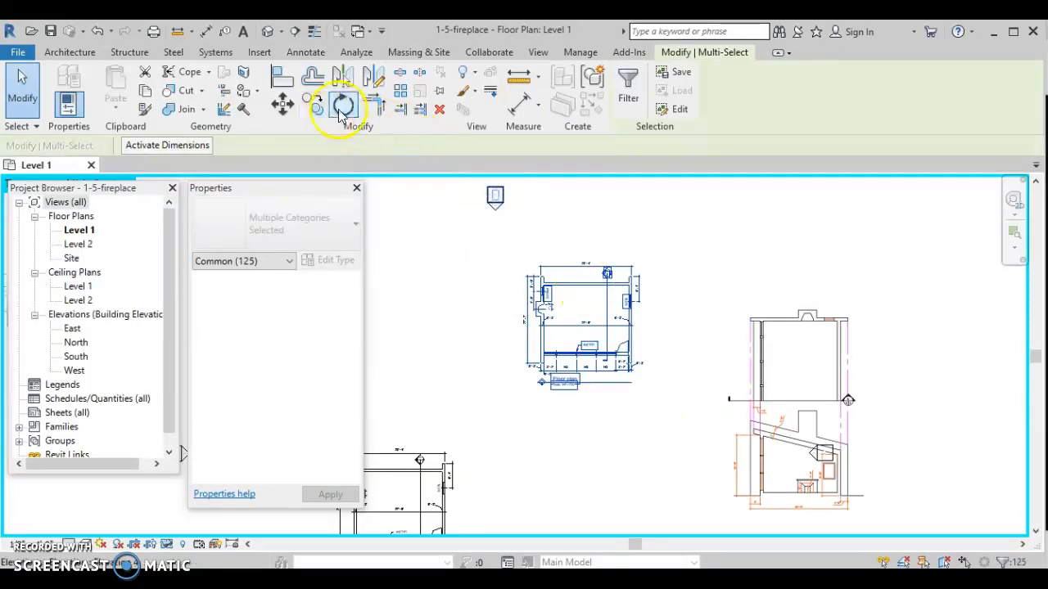
{"action": "left_click", "coordinate": [342, 113]}
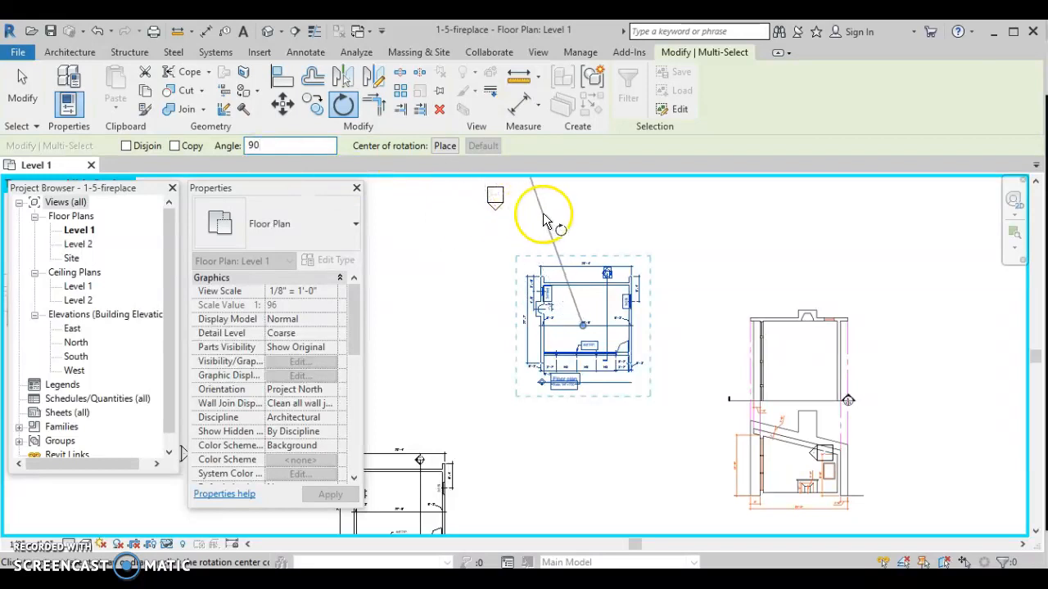
{"action": "left_click", "coordinate": [583, 217]}
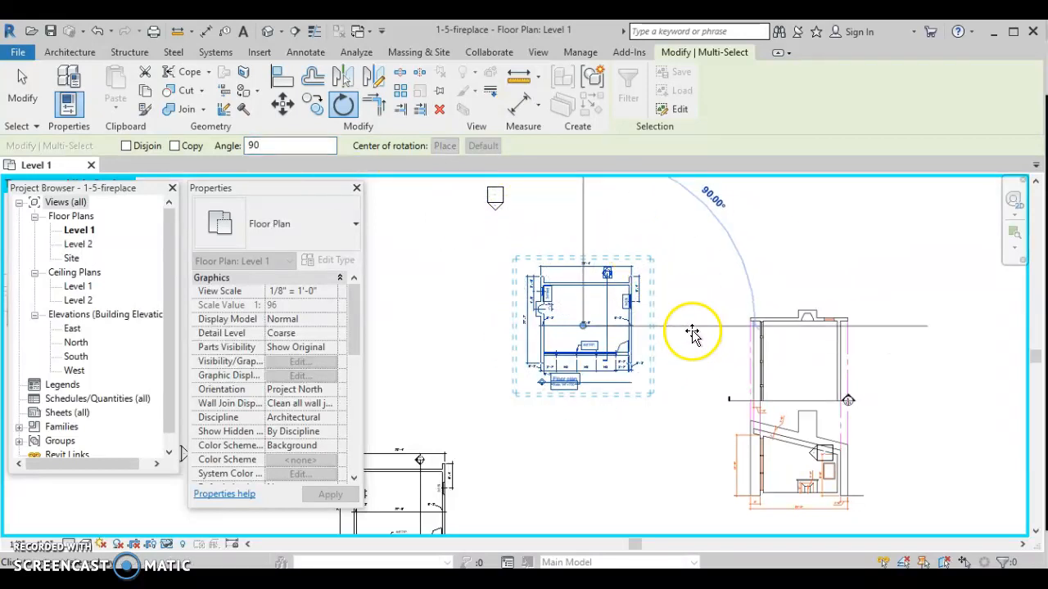
{"action": "left_click", "coordinate": [691, 334]}
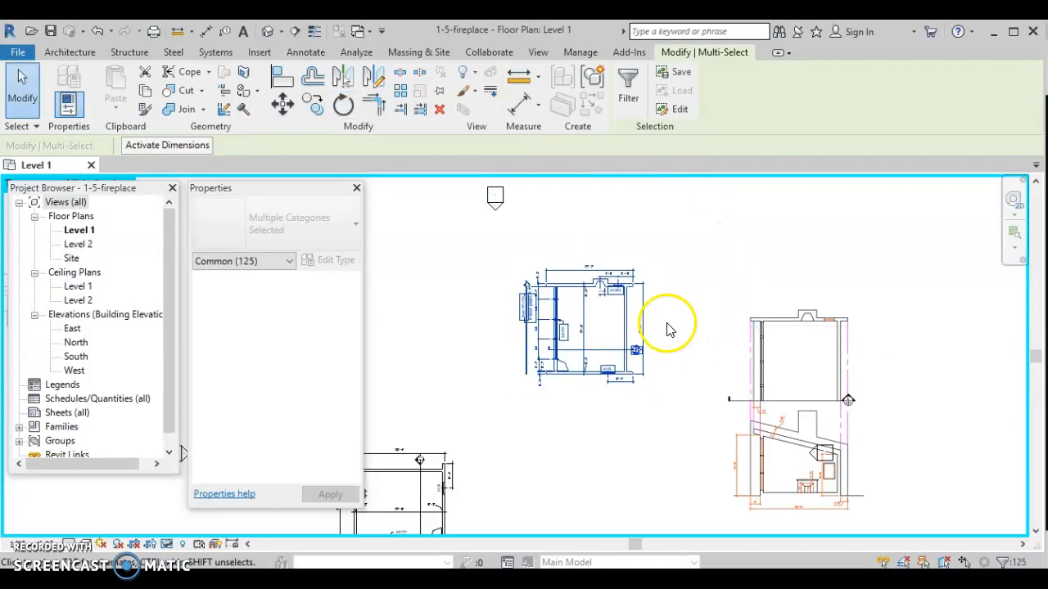
{"action": "left_click", "coordinate": [670, 330]}
{"action": "scroll", "coordinate": [666, 327], "scroll_direction": "up", "scroll_amount": 1}
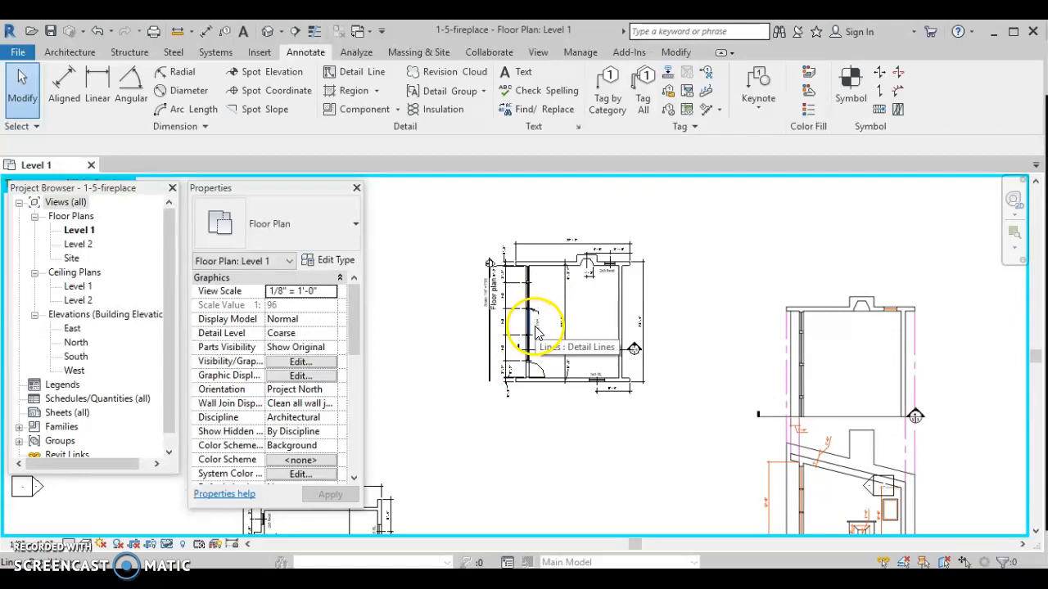
{"action": "scroll", "coordinate": [532, 316], "scroll_direction": "up", "scroll_amount": 1}
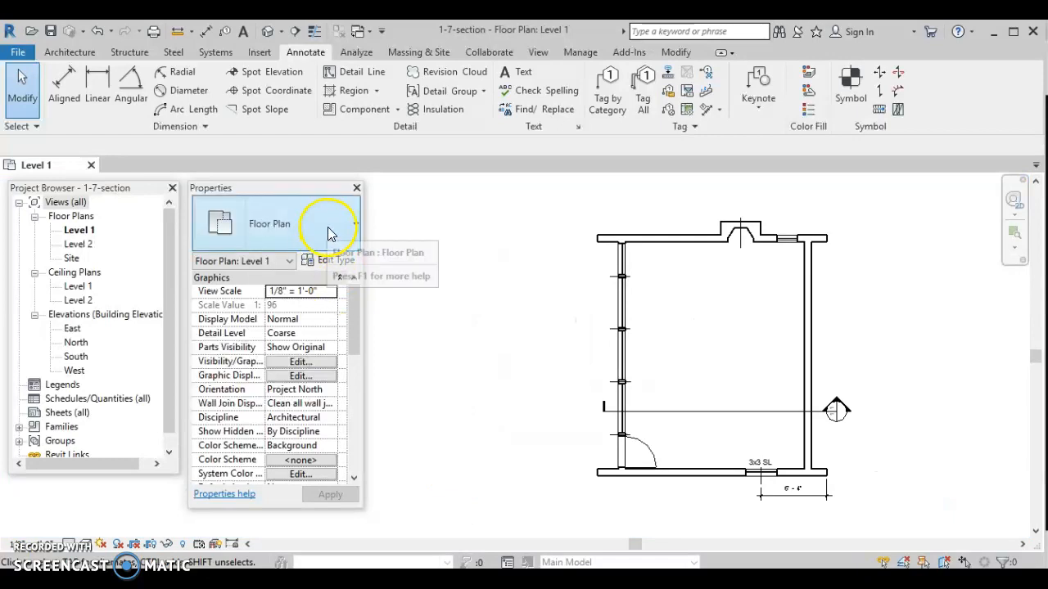
Trim the lines of both side walls to the horizontal section cut line, keeping the parts above it
{"action": "left_click", "coordinate": [653, 414]}
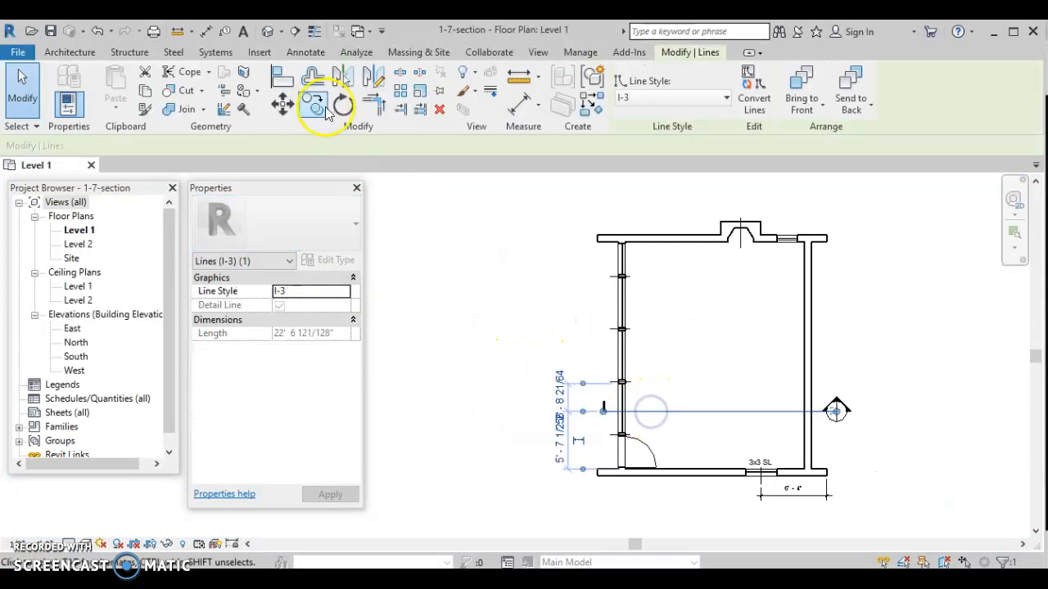
{"action": "left_click", "coordinate": [407, 113]}
{"action": "left_click", "coordinate": [653, 407]}
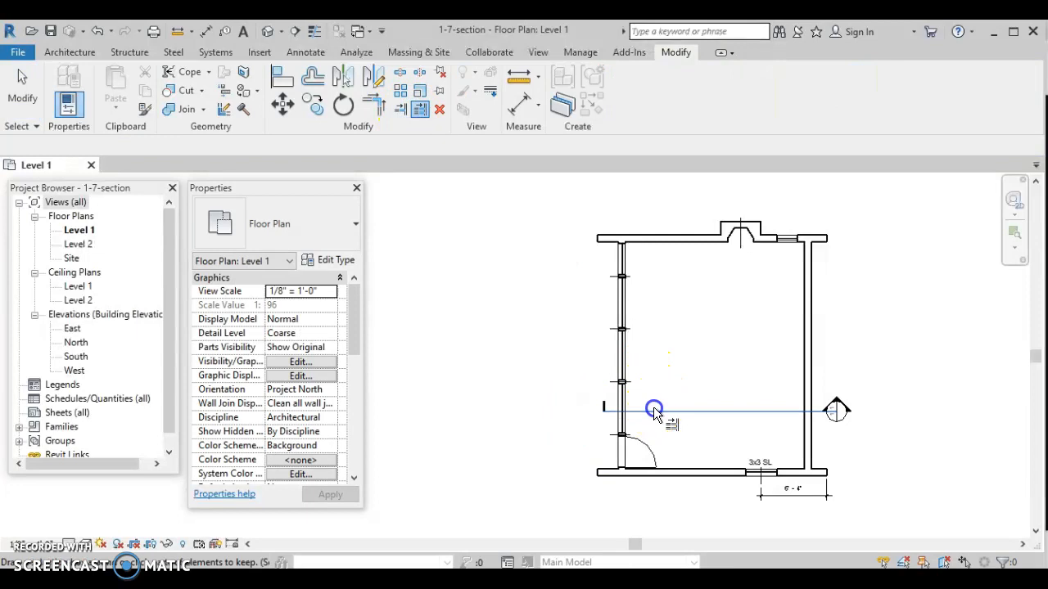
{"action": "scroll", "coordinate": [791, 398], "scroll_direction": "up", "scroll_amount": 2}
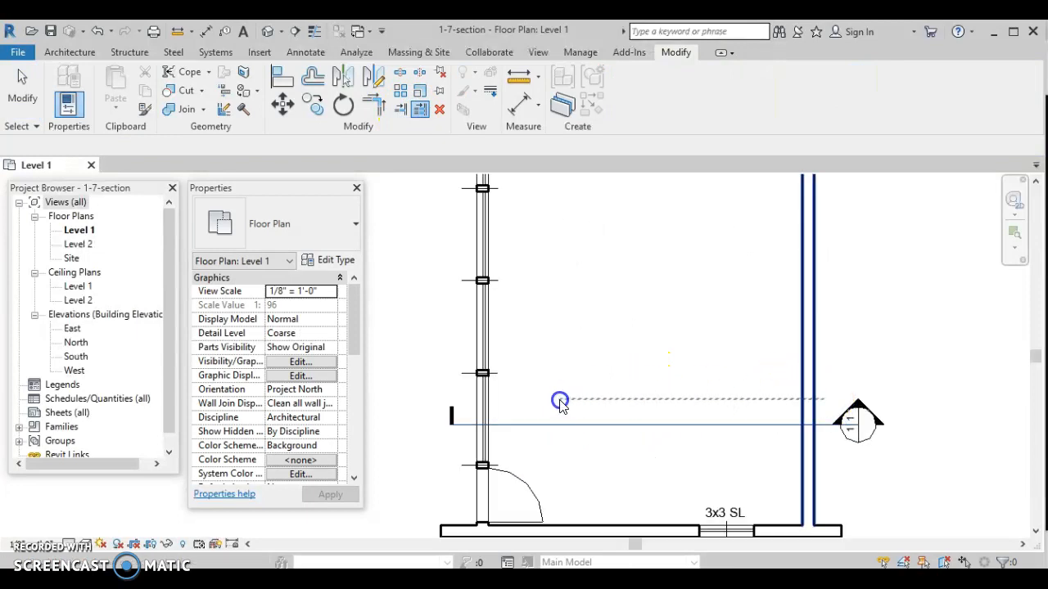
{"action": "left_click", "coordinate": [473, 399]}
{"action": "scroll", "coordinate": [548, 438], "scroll_direction": "down", "scroll_amount": 3}
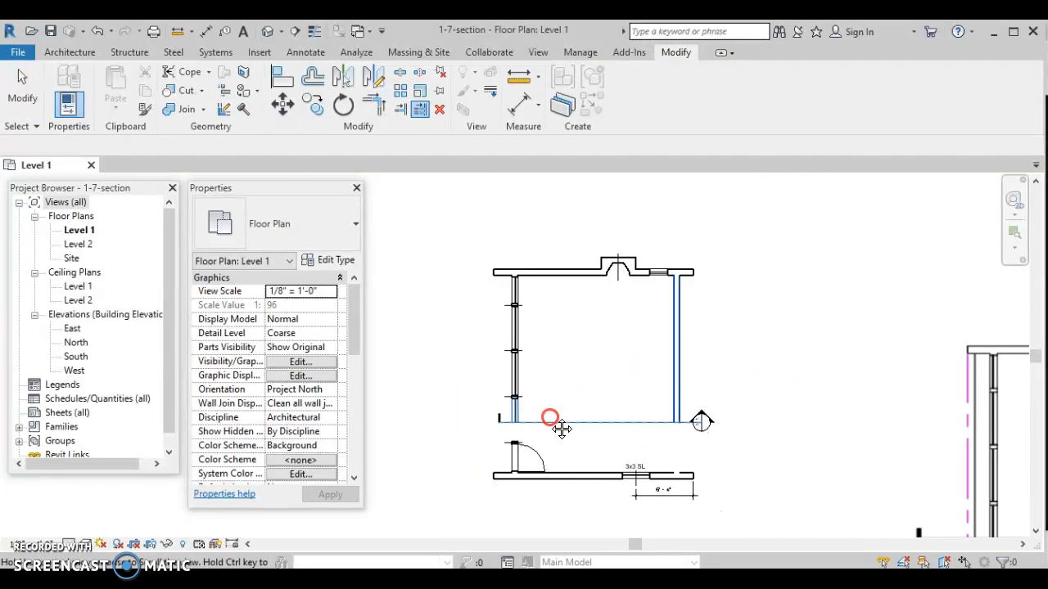
{"action": "key", "text": "Escape"}
Delete the remaining plan elements below the section cut line, including the door, lower wall, window and 6'-4" dimension
{"action": "left_click_drag", "start_coordinate": [761, 514], "coordinate": [473, 440]}
{"action": "key", "text": "Delete"}
{"action": "scroll", "coordinate": [546, 428], "scroll_direction": "down", "scroll_amount": 3}
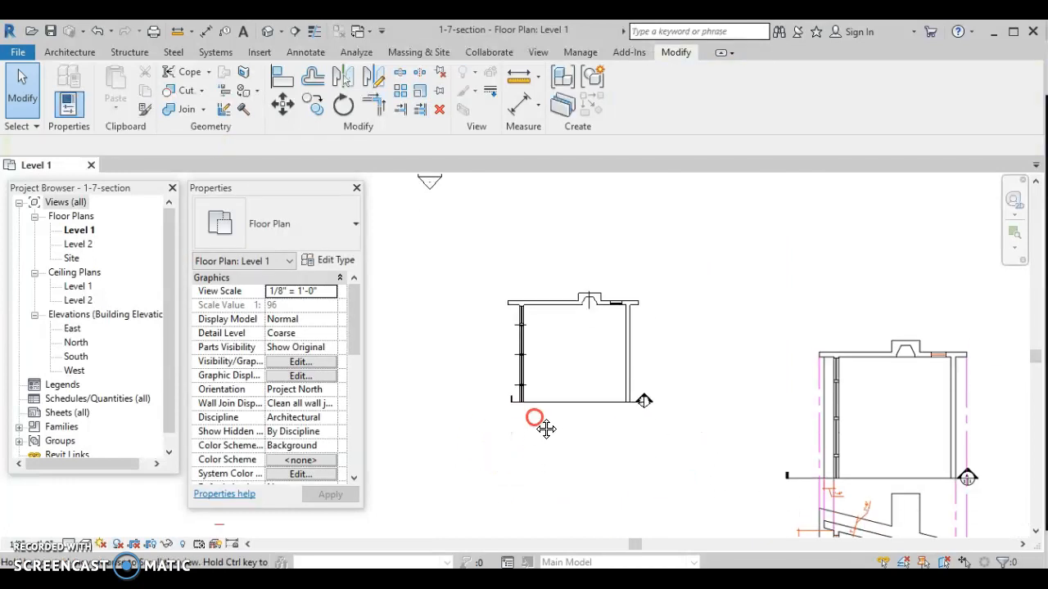
{"action": "scroll", "coordinate": [517, 344], "scroll_direction": "down", "scroll_amount": 1}
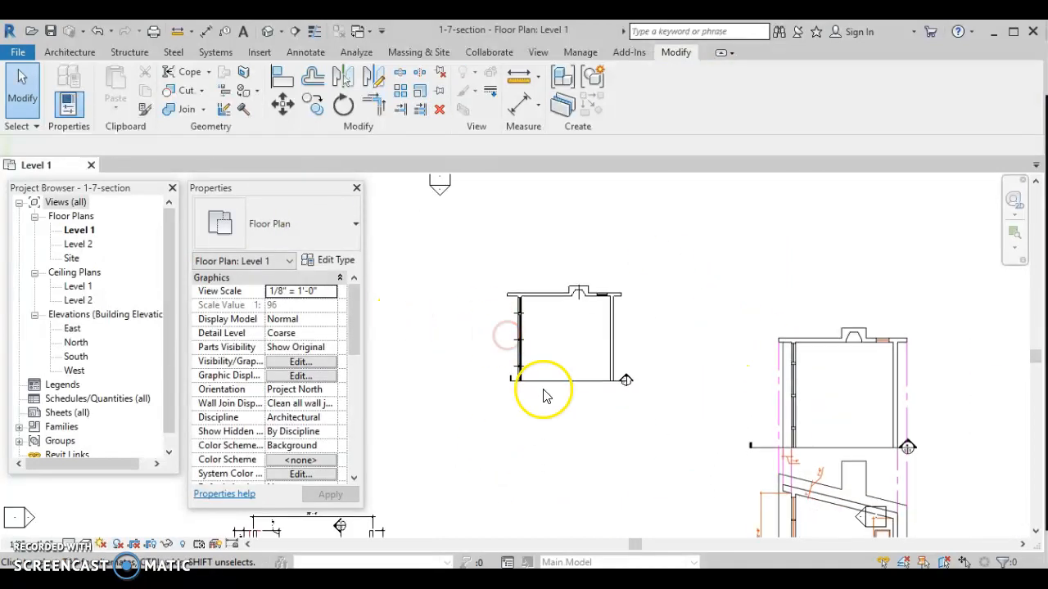
Move the trimmed plan together with its section mark a short distance straight down
{"action": "left_click_drag", "start_coordinate": [456, 247], "coordinate": [662, 411]}
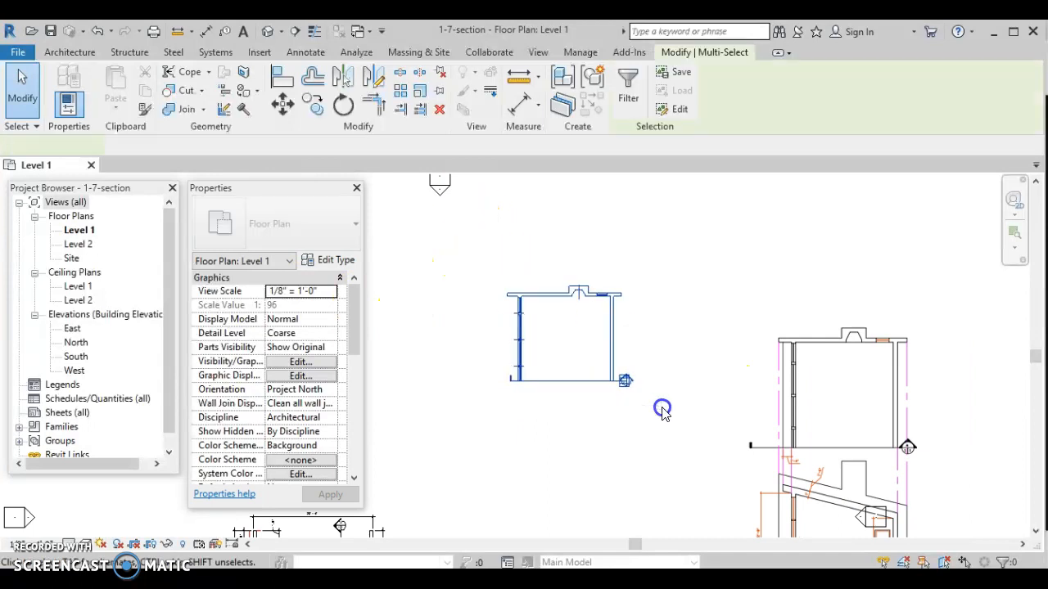
{"action": "left_click", "coordinate": [272, 100]}
{"action": "left_click", "coordinate": [442, 311]}
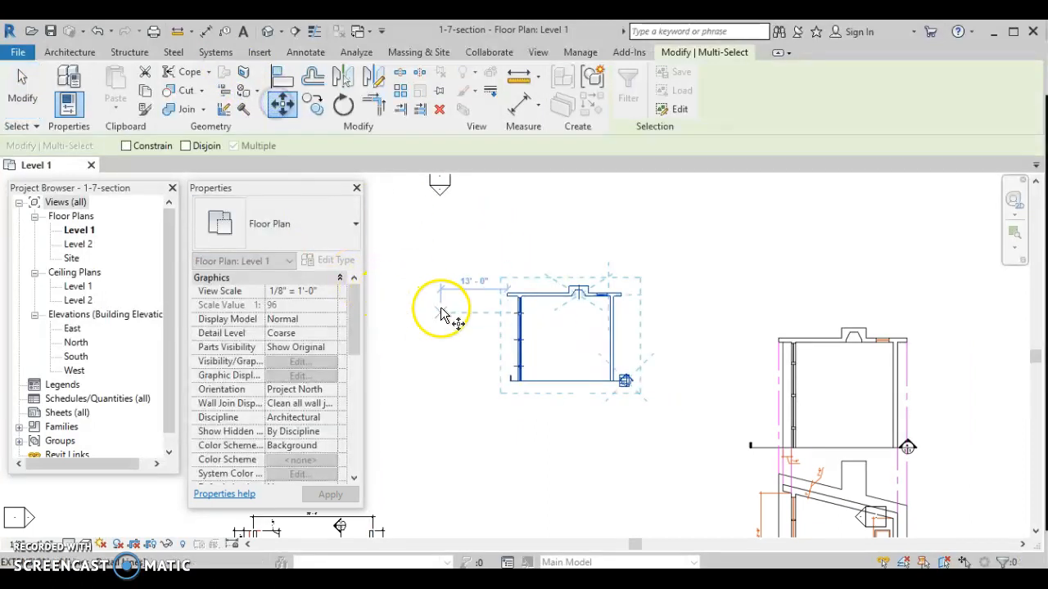
{"action": "left_click", "coordinate": [442, 340]}
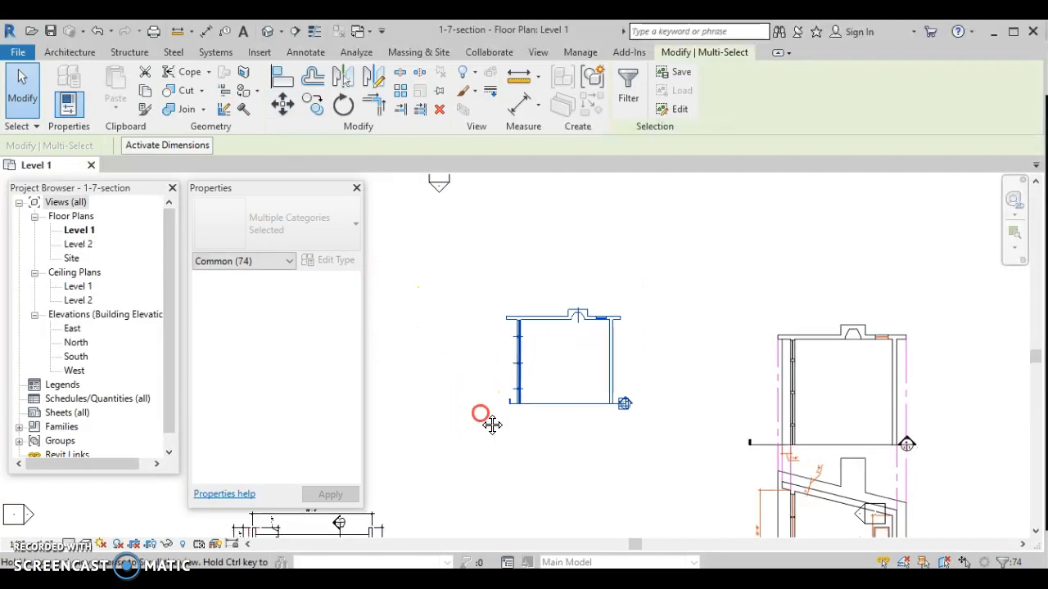
{"action": "middle_click_drag", "start_coordinate": [482, 417], "coordinate": [467, 400]}
{"action": "left_click", "coordinate": [468, 401]}
Draw a vertical const-1 Red detail line about 27'-11" long down from the window wall's outer face at the section cut line
{"action": "scroll", "coordinate": [468, 401], "scroll_direction": "up", "scroll_amount": 4}
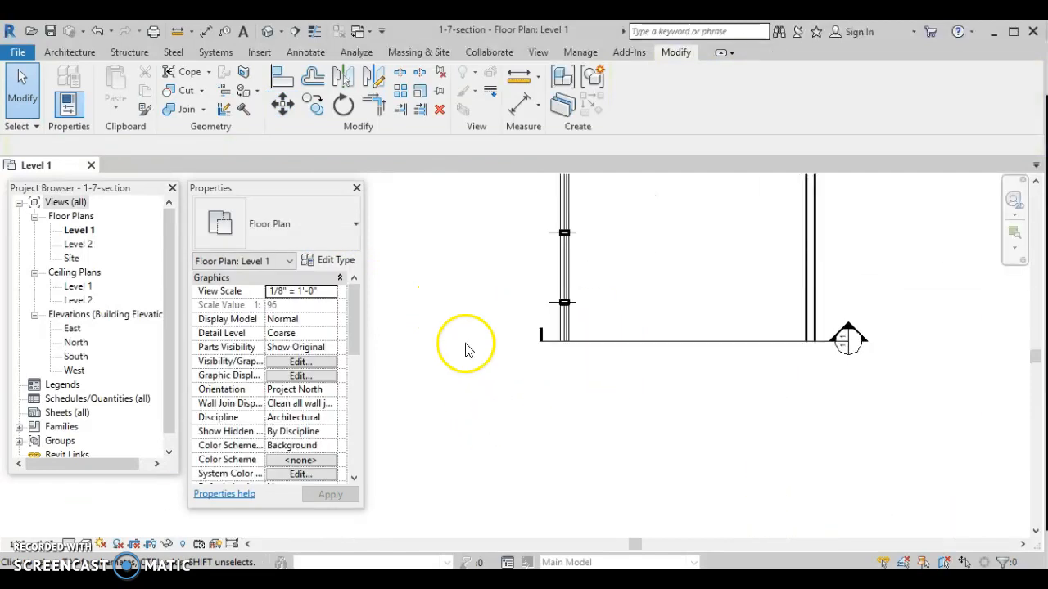
{"action": "left_click", "coordinate": [306, 53]}
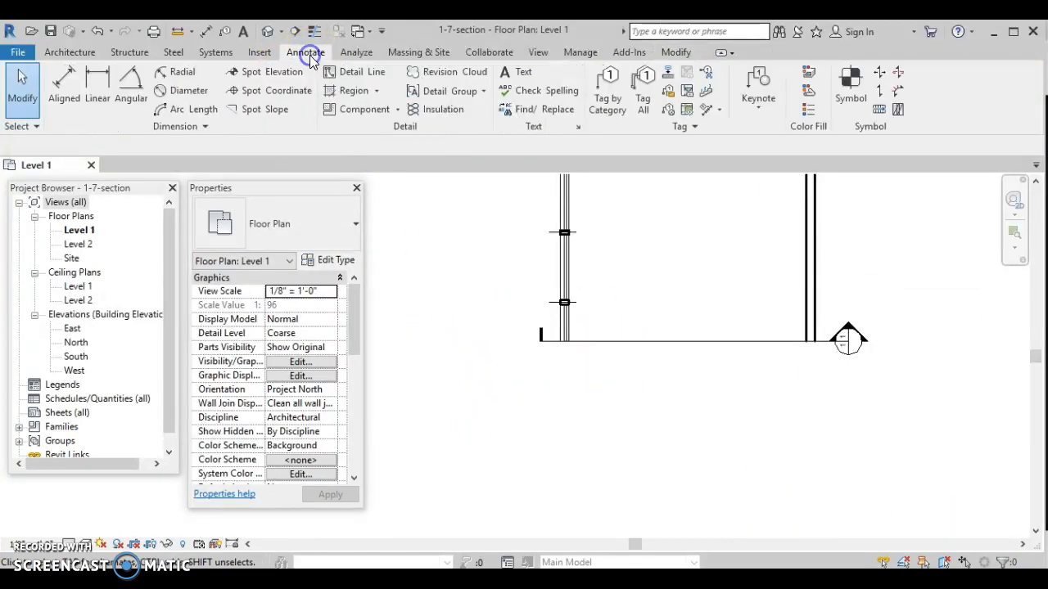
{"action": "left_click", "coordinate": [364, 74]}
{"action": "left_click", "coordinate": [778, 98]}
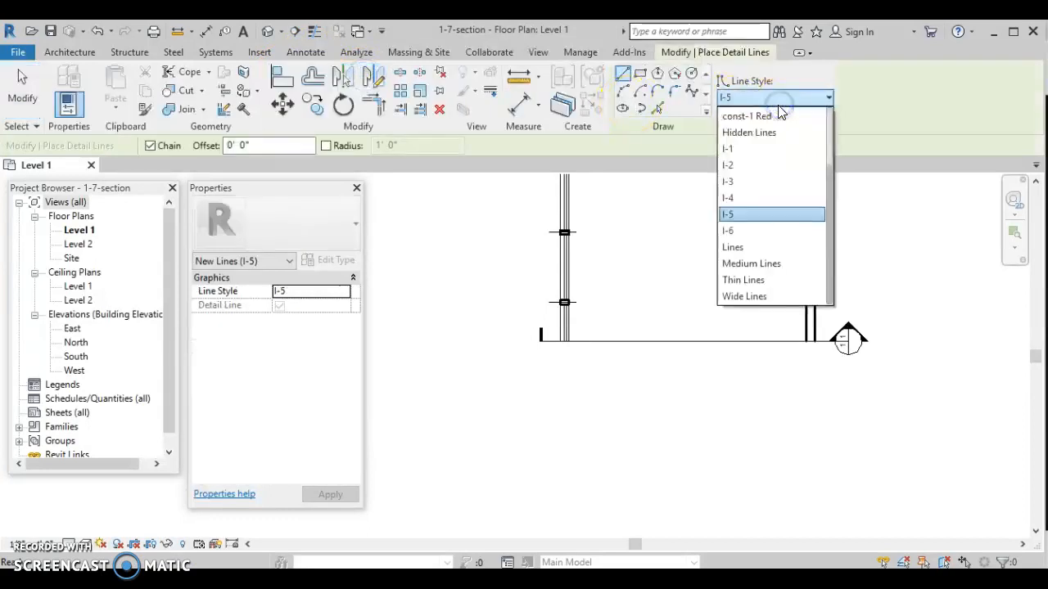
{"action": "left_click", "coordinate": [740, 116]}
{"action": "left_click", "coordinate": [560, 342]}
{"action": "scroll", "coordinate": [562, 419], "scroll_direction": "down", "scroll_amount": 2}
{"action": "middle_click_drag", "start_coordinate": [562, 421], "coordinate": [563, 344]}
{"action": "left_click", "coordinate": [551, 478]}
{"action": "key", "text": "Escape"}
{"action": "scroll", "coordinate": [543, 302], "scroll_direction": "up", "scroll_amount": 1}
{"action": "key", "text": "Escape"}
Copy the vertical red line to the window wall's inner face and to both faces of the opposite wall
{"action": "scroll", "coordinate": [541, 325], "scroll_direction": "up", "scroll_amount": 2}
{"action": "left_click", "coordinate": [583, 284]}
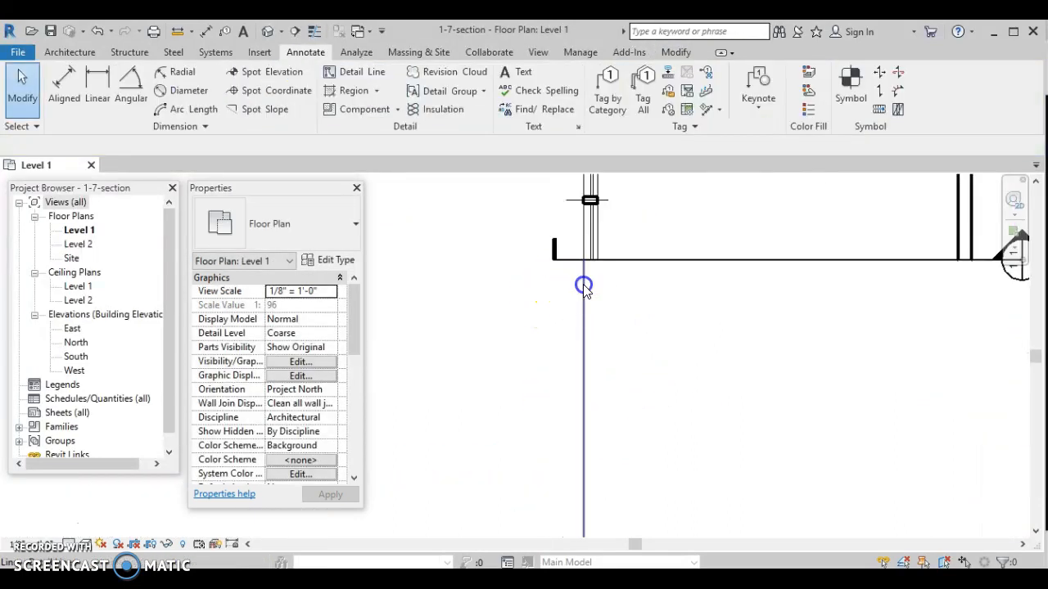
{"action": "left_click", "coordinate": [311, 106]}
{"action": "left_click", "coordinate": [584, 261]}
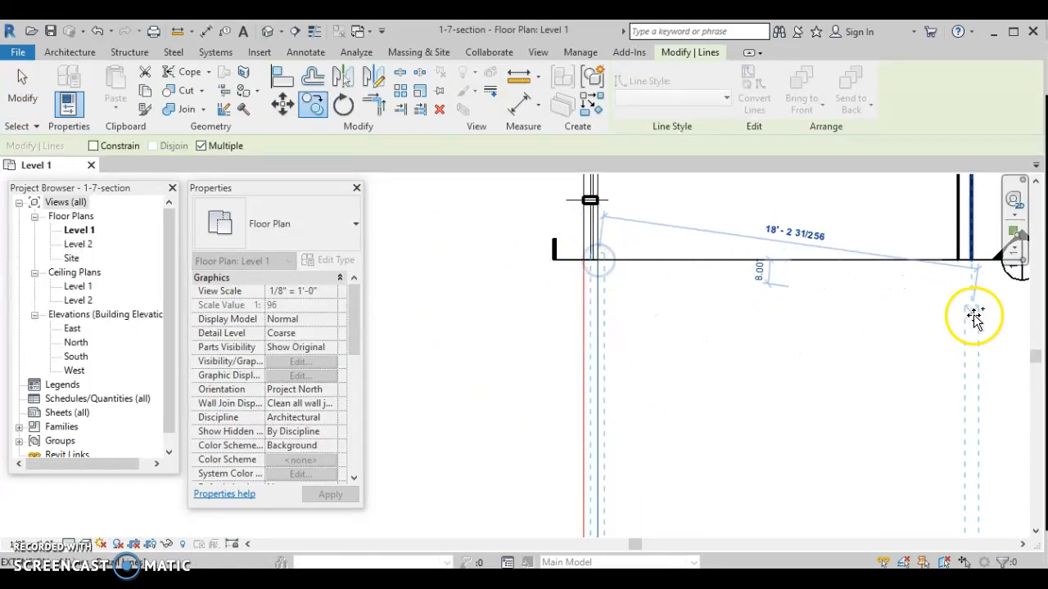
{"action": "left_click", "coordinate": [956, 261]}
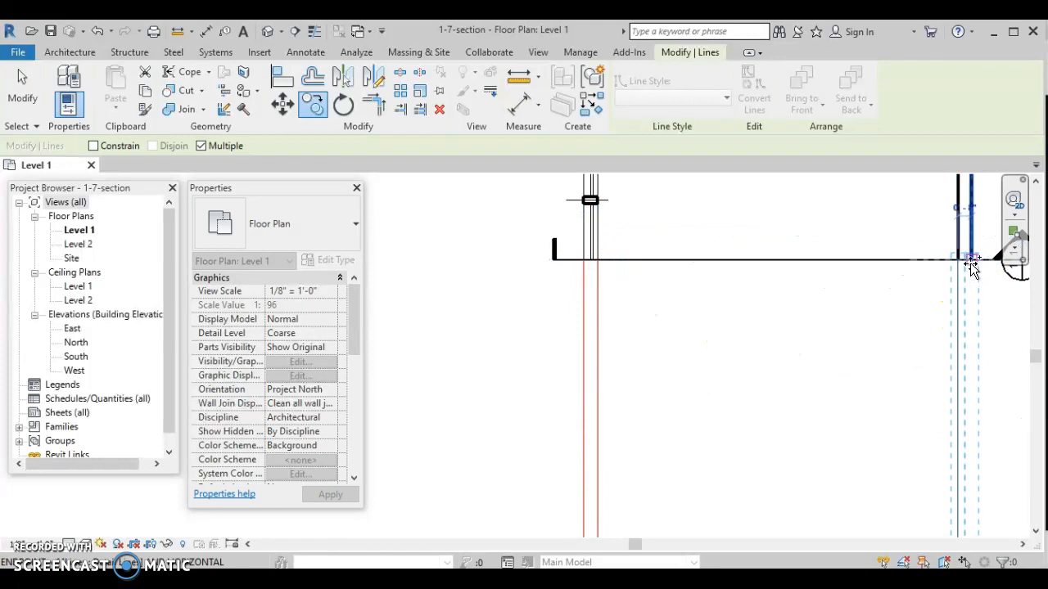
{"action": "scroll", "coordinate": [876, 319], "scroll_direction": "down", "scroll_amount": 4}
{"action": "key", "text": "Escape"}
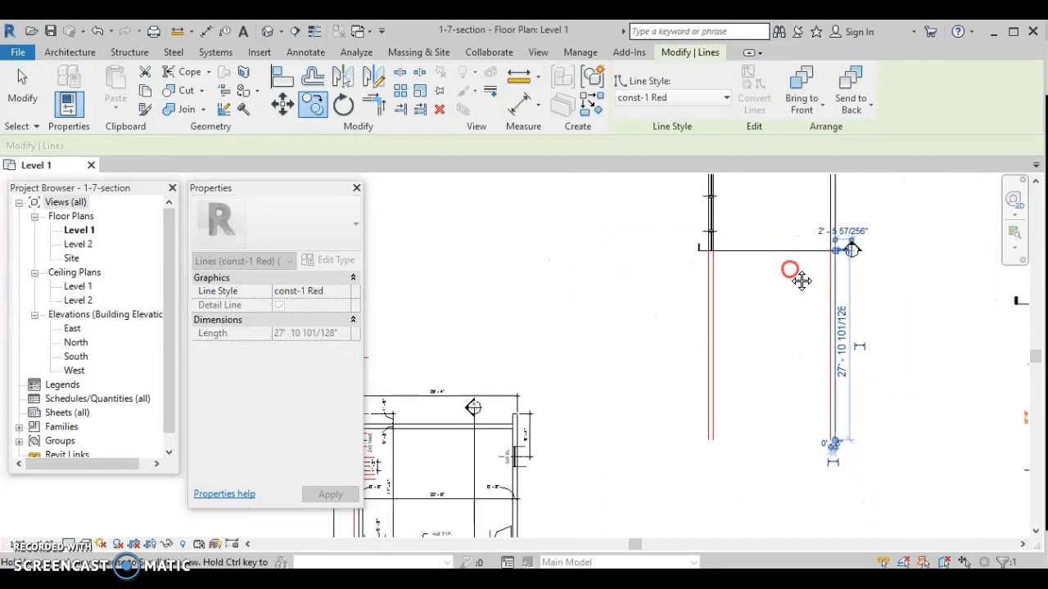
{"action": "key", "text": "Escape"}
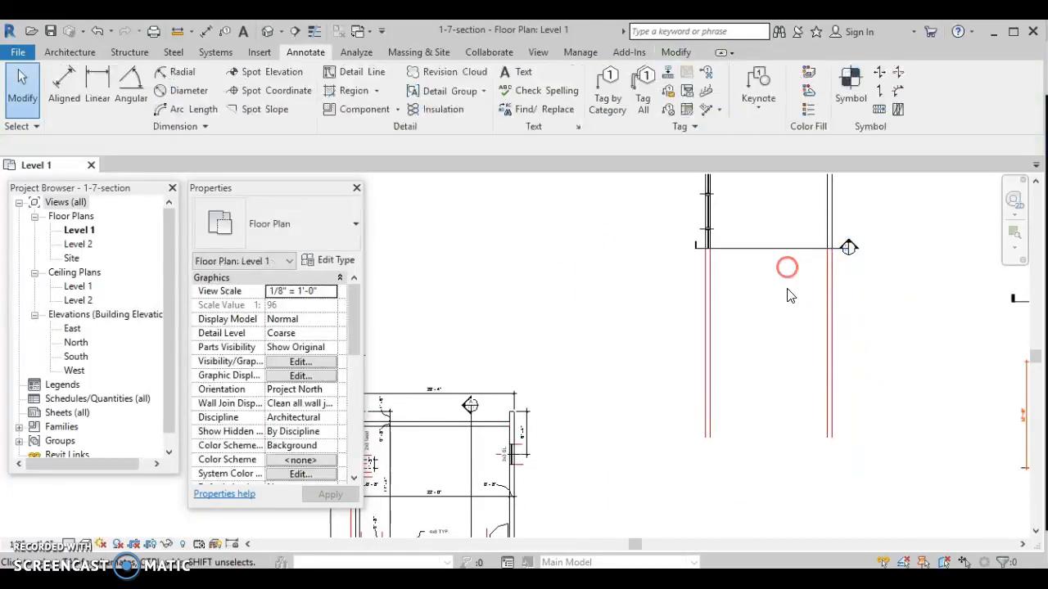
Draw a horizontal const-1 Red detail line across all four vertical construction lines near their lower ends
{"action": "left_click", "coordinate": [360, 75]}
{"action": "left_click", "coordinate": [663, 443]}
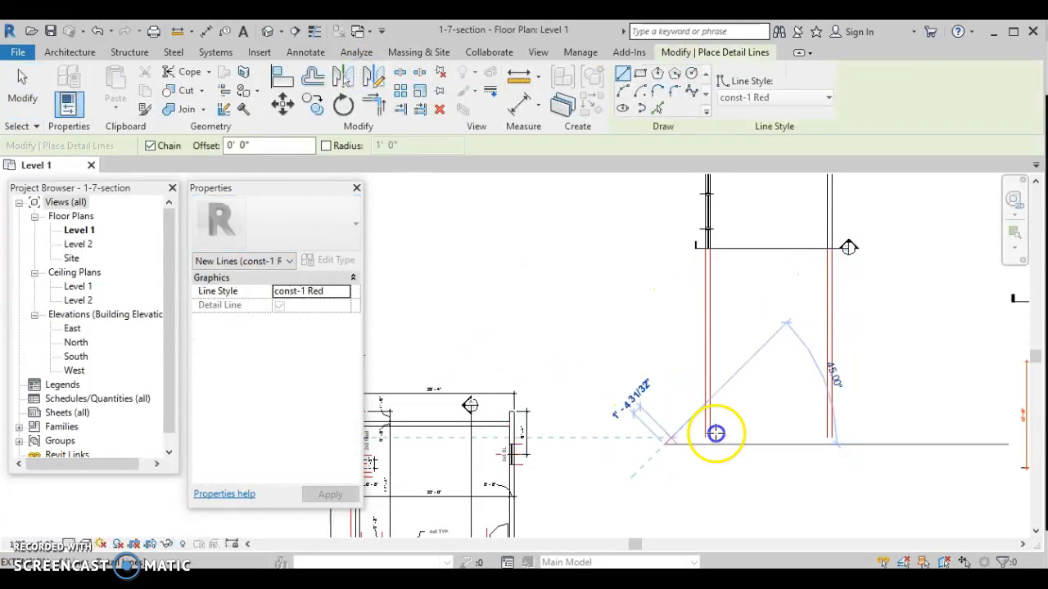
{"action": "key", "text": "Escape"}
{"action": "left_click", "coordinate": [644, 412]}
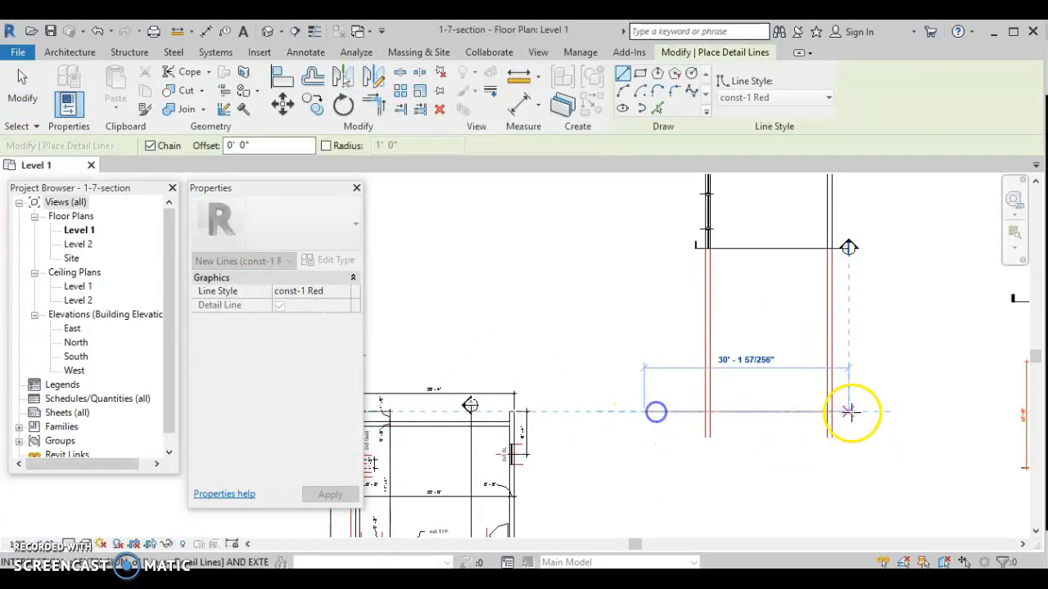
{"action": "left_click", "coordinate": [869, 413]}
{"action": "scroll", "coordinate": [753, 379], "scroll_direction": "up", "scroll_amount": 2}
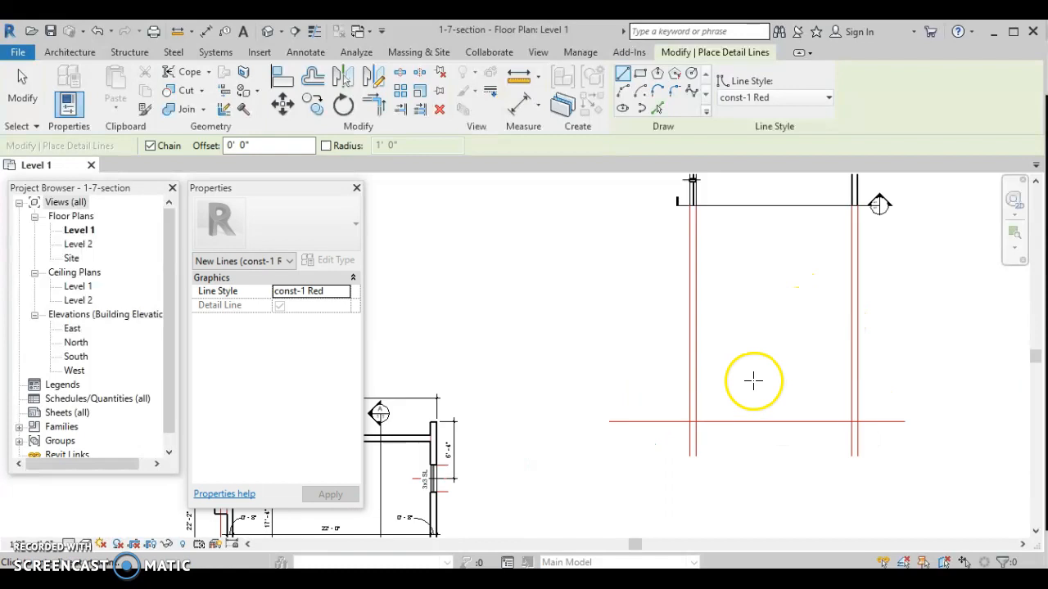
Offset a copy of the horizontal red line 8" upward
{"action": "left_click", "coordinate": [313, 81]}
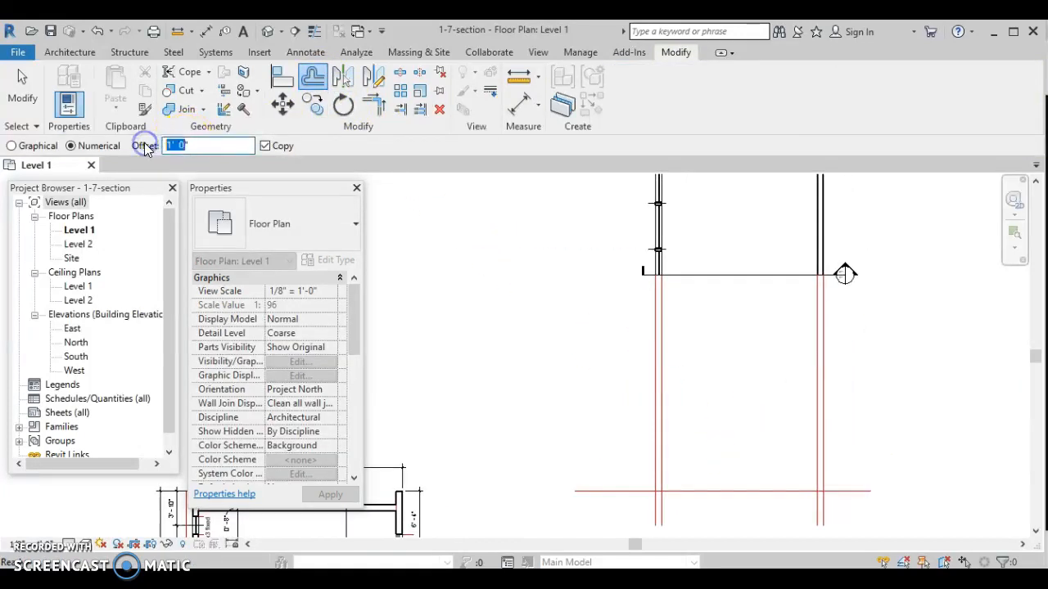
{"action": "type", "text": "8"}
{"action": "left_click", "coordinate": [672, 487]}
{"action": "scroll", "coordinate": [679, 479], "scroll_direction": "up", "scroll_amount": 2}
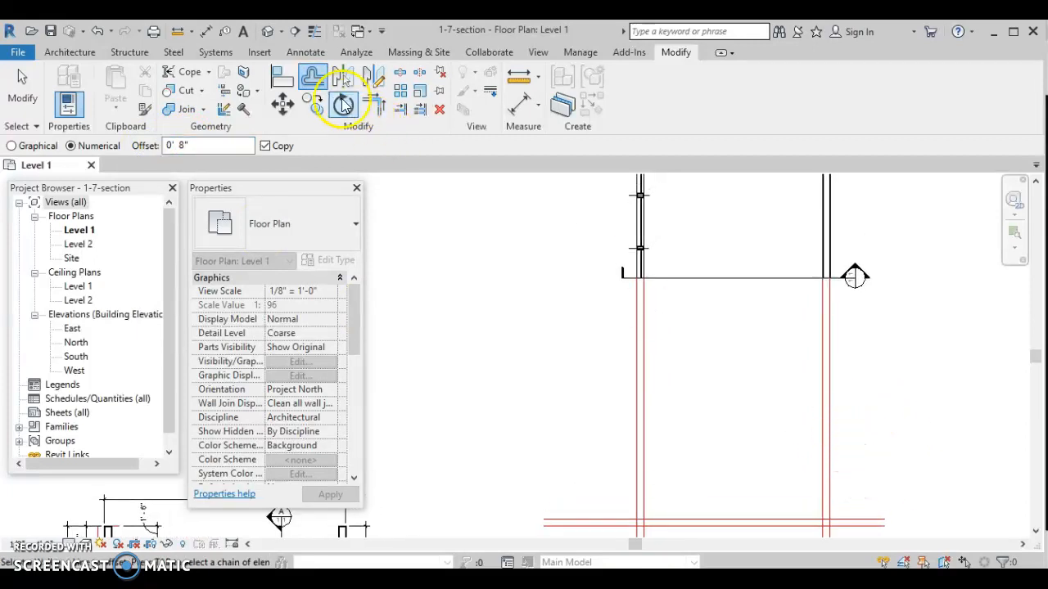
Offset a copy of the upper horizontal red floor line 8' upward
{"action": "left_click", "coordinate": [315, 87]}
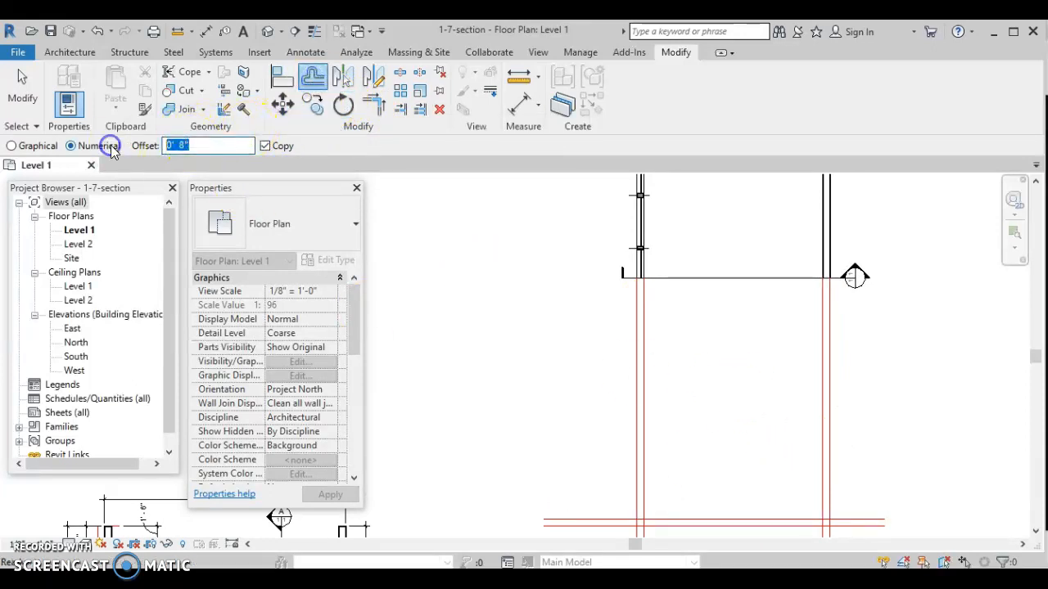
{"action": "type", "text": "8"}
{"action": "left_click", "coordinate": [721, 521]}
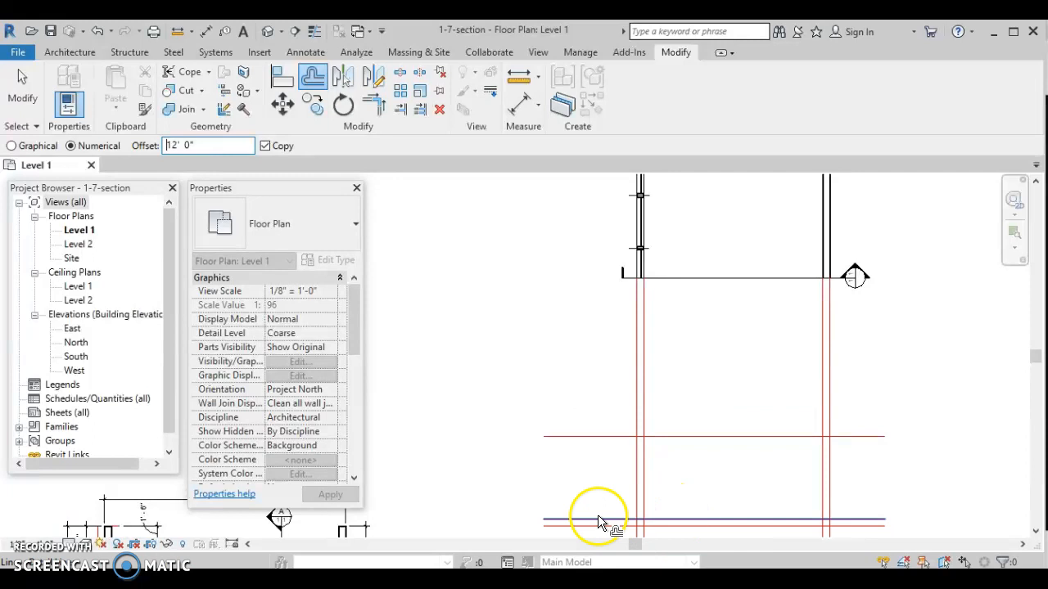
Offset a copy of the upper floor line 12' upward and delete the stray copy below the layout
{"action": "scroll", "coordinate": [598, 514], "scroll_direction": "down", "scroll_amount": 3}
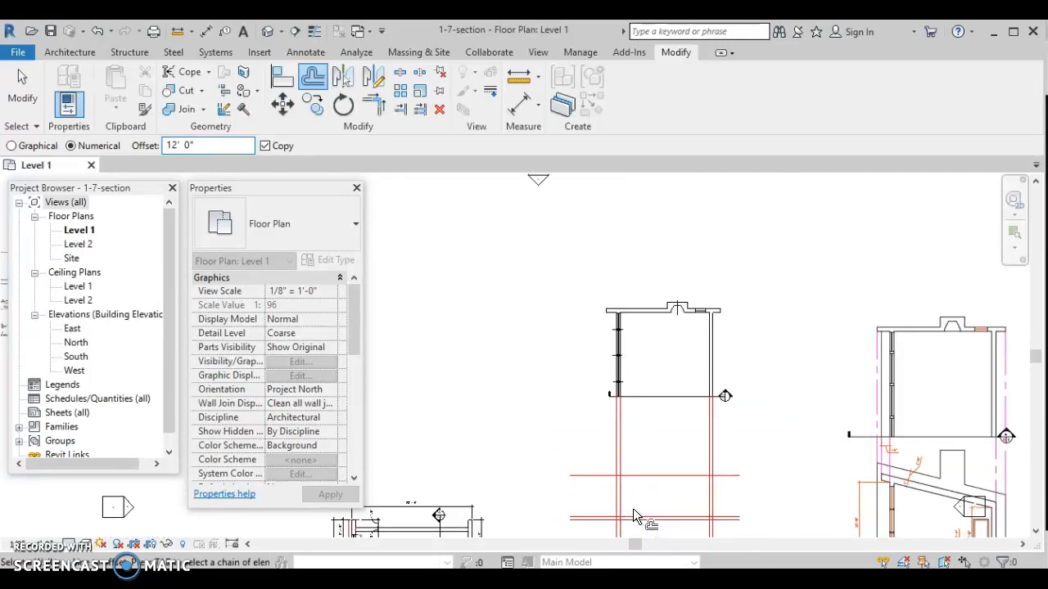
{"action": "scroll", "coordinate": [632, 503], "scroll_direction": "down", "scroll_amount": 2}
{"action": "key", "text": "Escape"}
{"action": "scroll", "coordinate": [630, 494], "scroll_direction": "down", "scroll_amount": 1}
{"action": "middle_click_drag", "start_coordinate": [630, 493], "coordinate": [631, 375]}
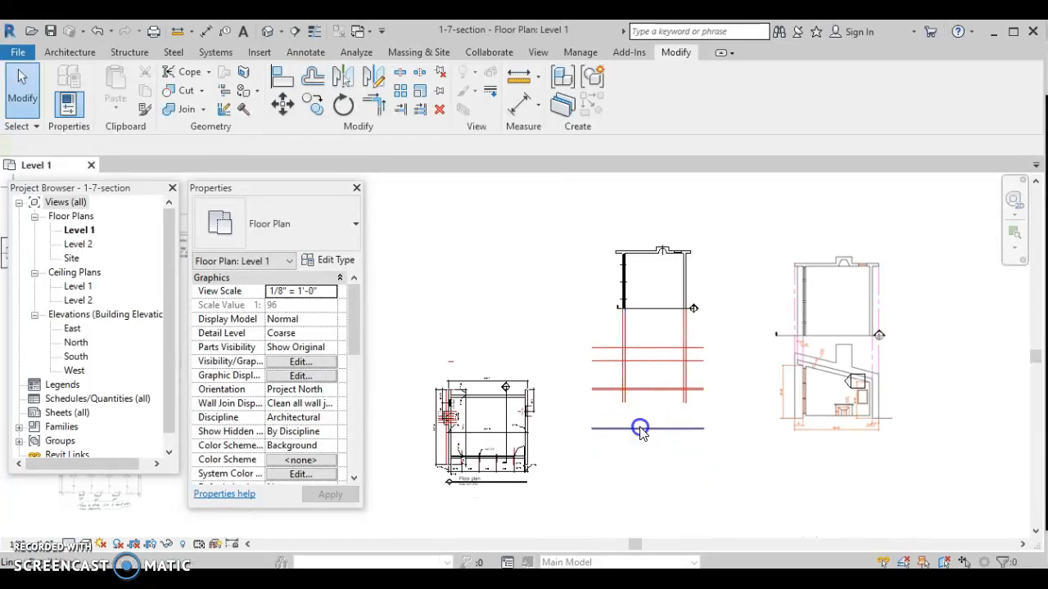
Shorten the line 8' above the floor to a short stub ending at the inner face of the wall opposite the windows
{"action": "scroll", "coordinate": [640, 348], "scroll_direction": "up", "scroll_amount": 2}
{"action": "scroll", "coordinate": [640, 348], "scroll_direction": "up", "scroll_amount": 2}
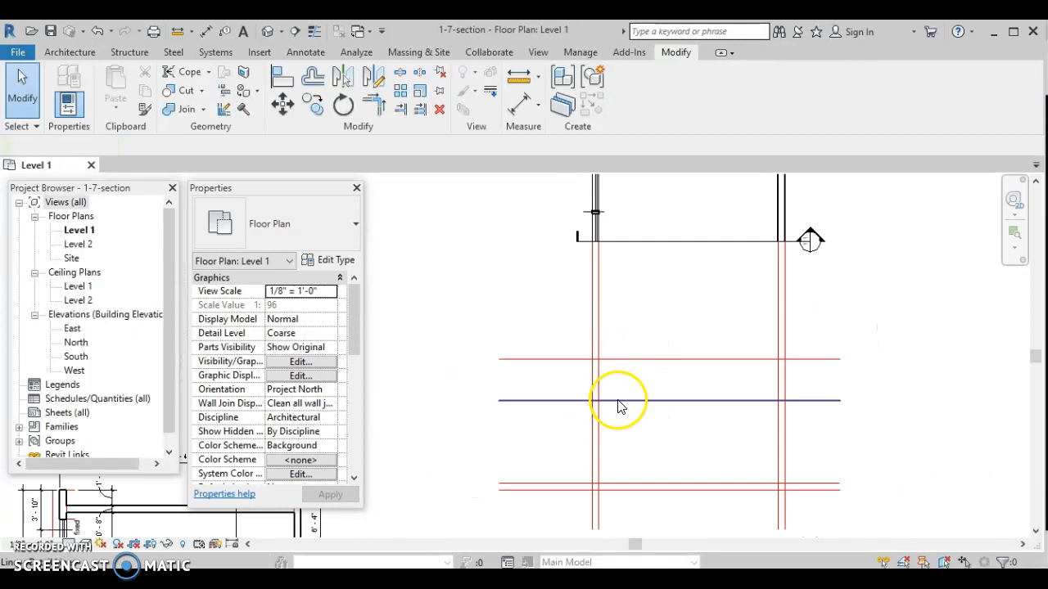
{"action": "left_click", "coordinate": [604, 402]}
{"action": "left_click_drag", "start_coordinate": [499, 400], "coordinate": [747, 400]}
{"action": "left_click_drag", "start_coordinate": [839, 400], "coordinate": [777, 400]}
{"action": "left_click", "coordinate": [667, 409]}
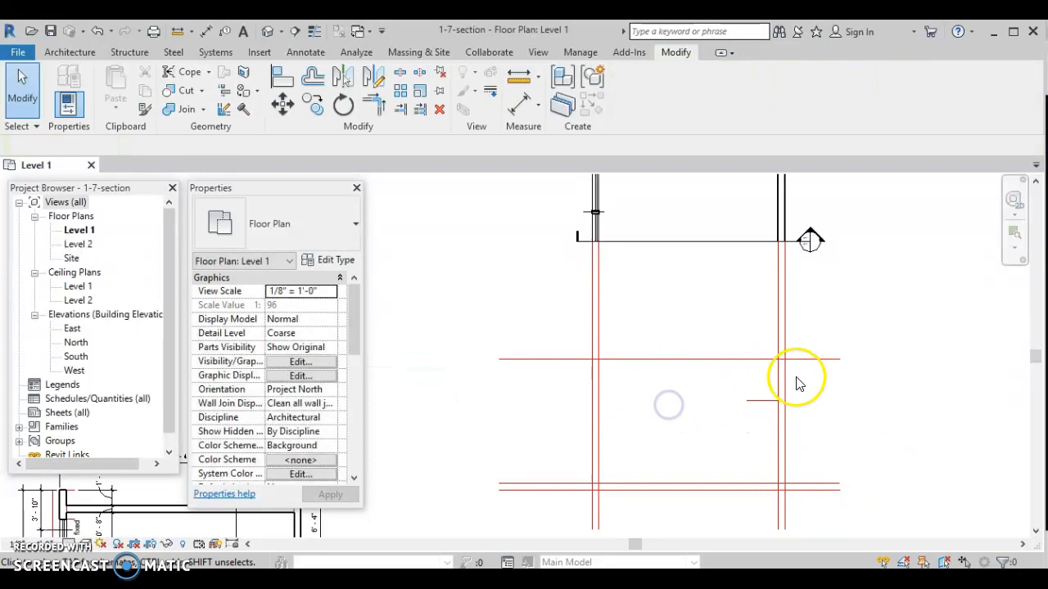
Shorten the line 12' above the floor so it ends at the window wall's outer face
{"action": "left_click", "coordinate": [833, 359]}
{"action": "left_click_drag", "start_coordinate": [711, 359], "coordinate": [592, 358]}
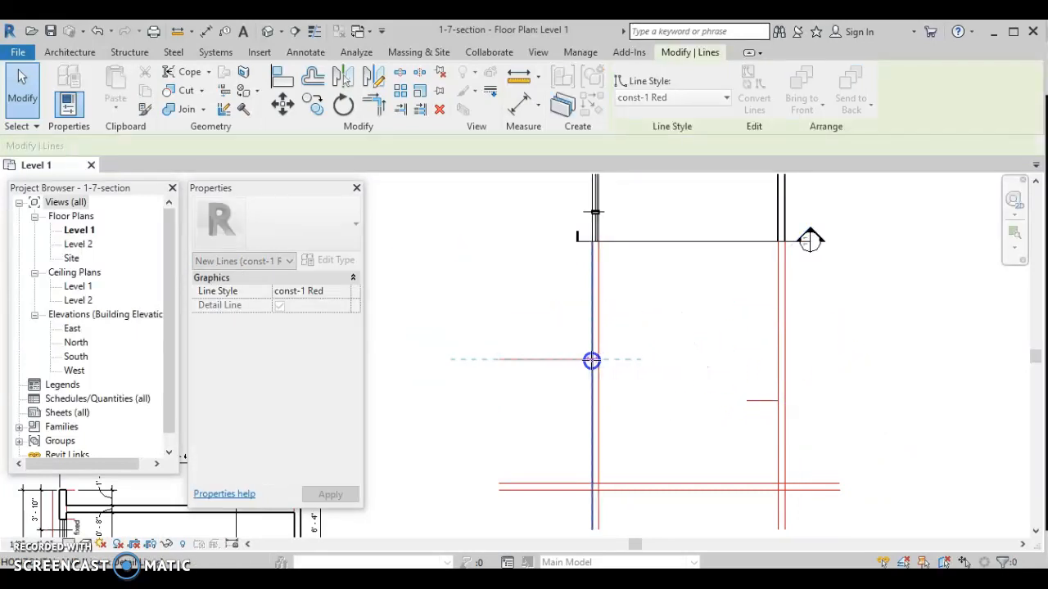
{"action": "left_click", "coordinate": [624, 364]}
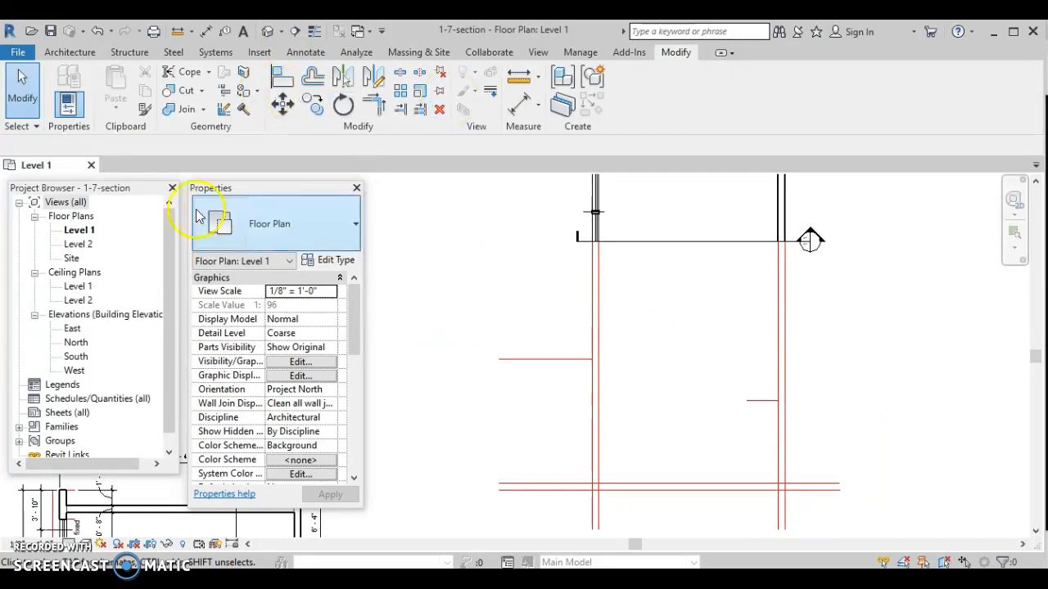
Draw a sloped const-1 Red detail line from the 12' line's end at the window wall to the 8' stub's end at the opposite wall
{"action": "left_click", "coordinate": [299, 54]}
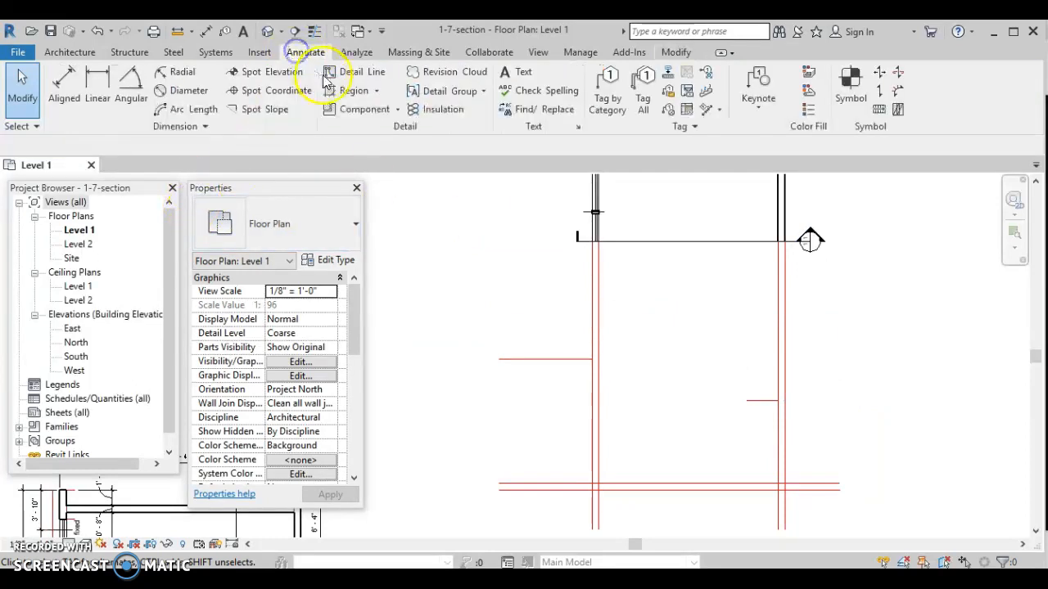
{"action": "left_click", "coordinate": [361, 71]}
{"action": "left_click", "coordinate": [589, 360]}
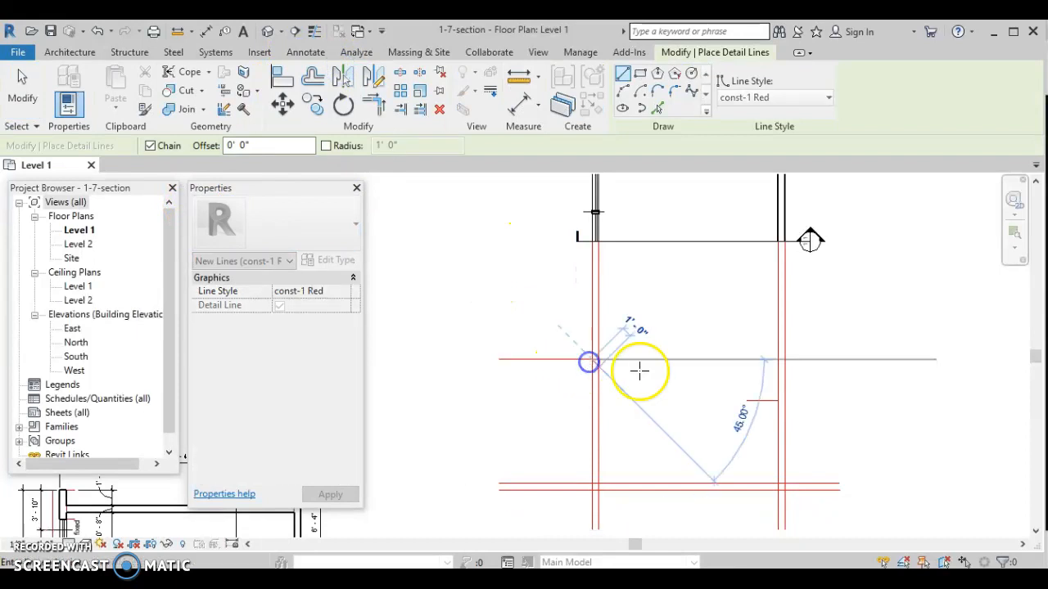
{"action": "scroll", "coordinate": [627, 367], "scroll_direction": "up", "scroll_amount": 2}
{"action": "left_click", "coordinate": [786, 410]}
{"action": "key", "text": "Escape"}
{"action": "key", "text": "Escape"}
Offset a copy of the sloped roof line 1' upward
{"action": "left_click", "coordinate": [536, 352]}
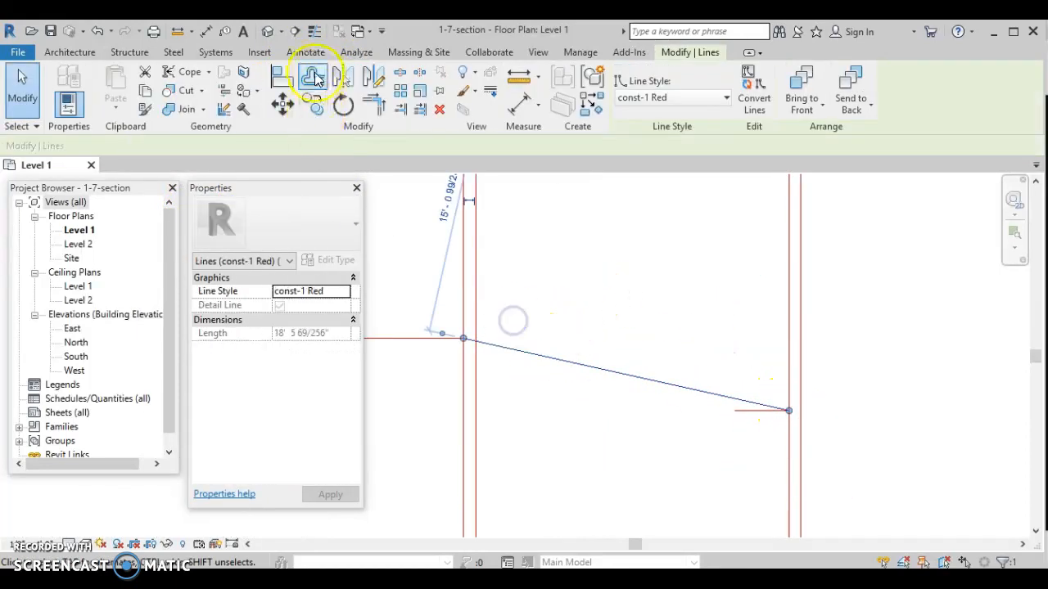
{"action": "left_click", "coordinate": [312, 72]}
{"action": "left_click", "coordinate": [95, 146]}
{"action": "type", "text": "1"}
{"action": "left_click", "coordinate": [586, 369]}
{"action": "scroll", "coordinate": [639, 354], "scroll_direction": "down", "scroll_amount": 2}
{"action": "key", "text": "Escape"}
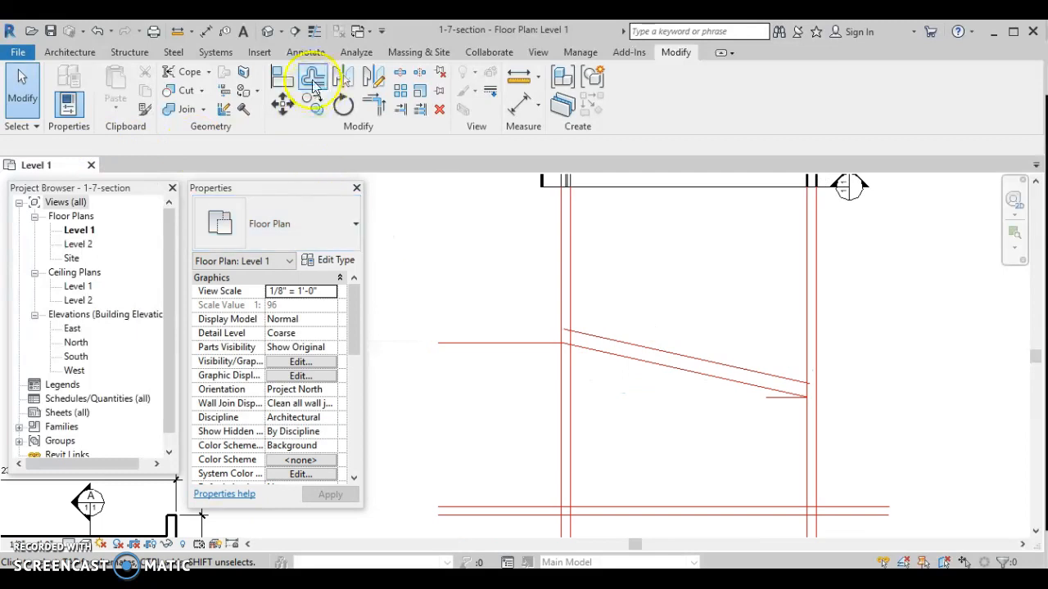
Offset the window wall's outer line 1' 4" outward and join both sloped roof lines to it with corner trims
{"action": "left_click", "coordinate": [312, 76]}
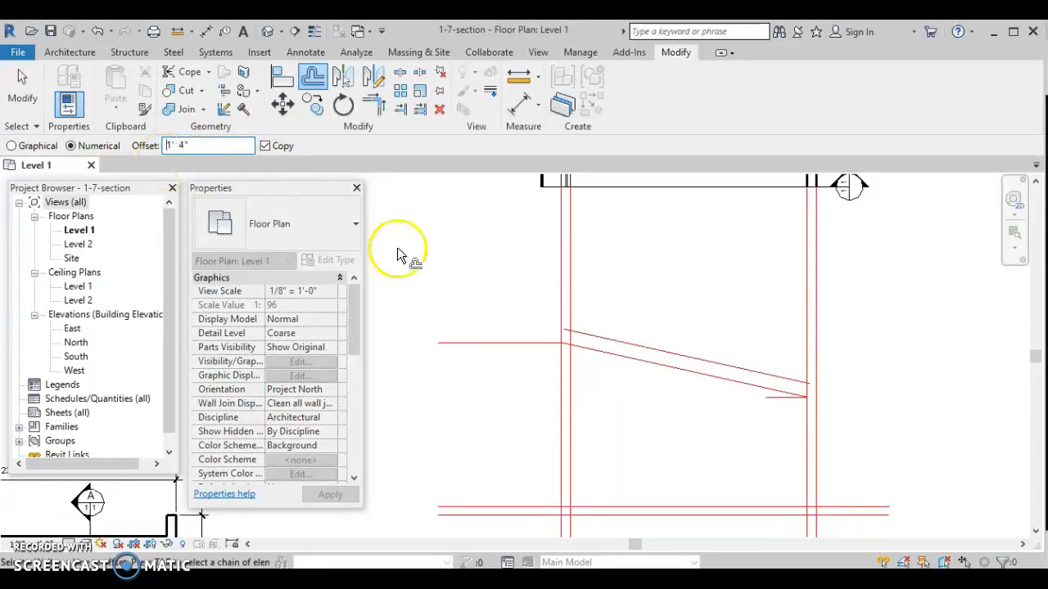
{"action": "left_click", "coordinate": [557, 361]}
{"action": "left_click", "coordinate": [373, 105]}
{"action": "left_click", "coordinate": [545, 234]}
{"action": "left_click", "coordinate": [619, 339]}
{"action": "left_click", "coordinate": [600, 351]}
{"action": "left_click", "coordinate": [546, 311]}
{"action": "left_click", "coordinate": [598, 318]}
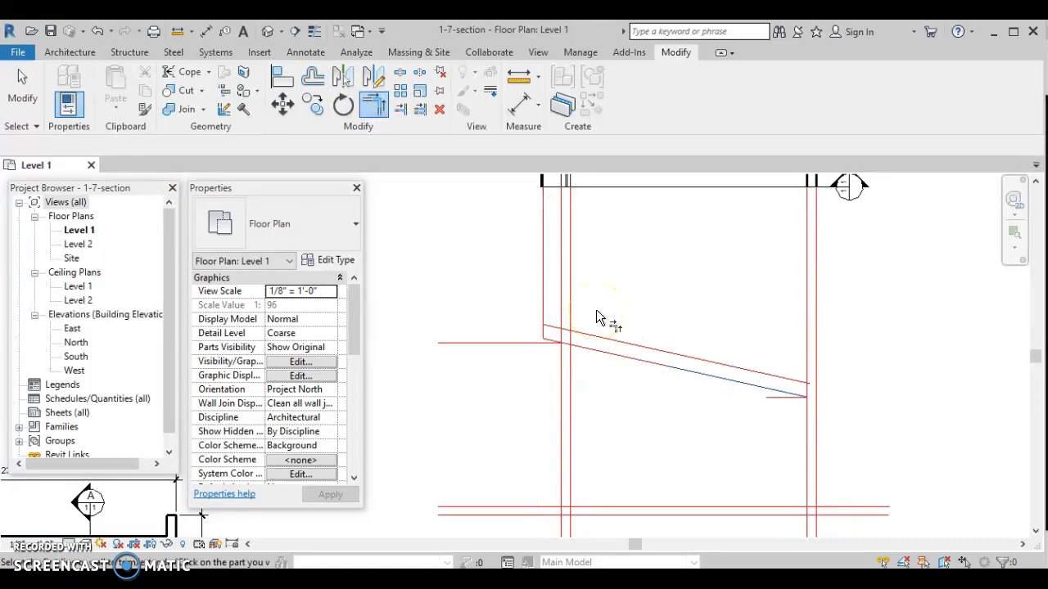
{"action": "scroll", "coordinate": [669, 443], "scroll_direction": "down", "scroll_amount": 1}
{"action": "mouse_move", "coordinate": [665, 441]}
{"action": "middle_mouse_down"}
{"action": "mouse_move", "coordinate": [630, 392]}
{"action": "mouse_move", "coordinate": [639, 400]}
{"action": "middle_mouse_up"}
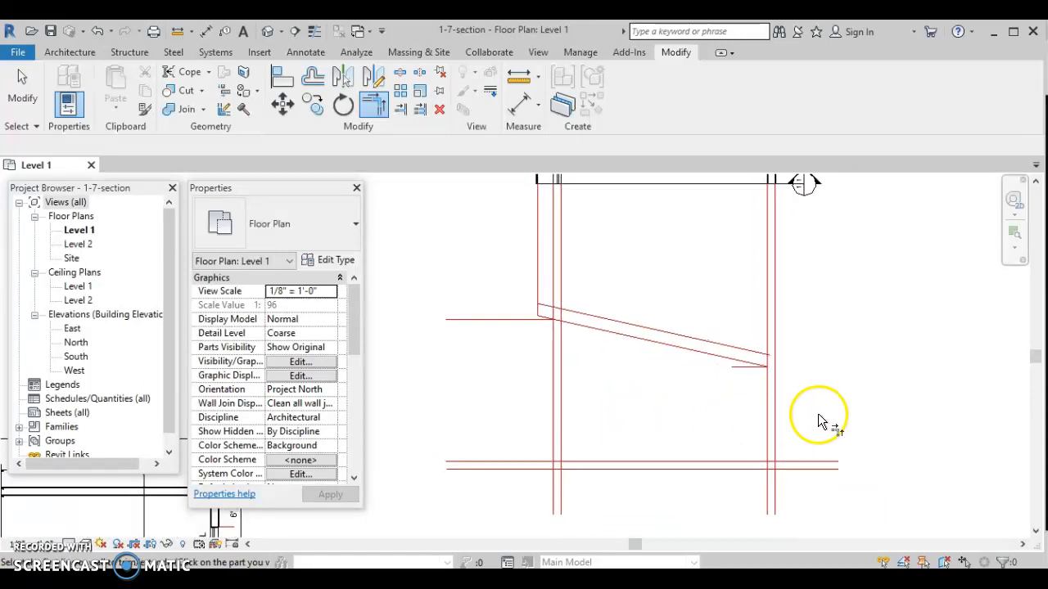
{"action": "scroll", "coordinate": [561, 461], "scroll_direction": "up", "scroll_amount": 1}
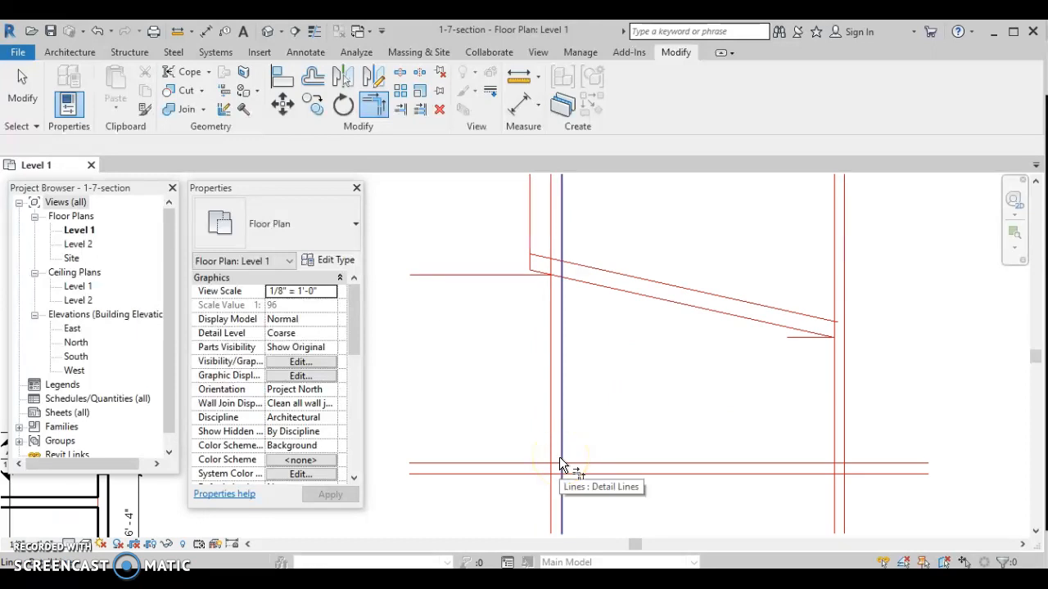
{"action": "left_click", "coordinate": [502, 402]}
{"action": "key", "text": "Escape"}
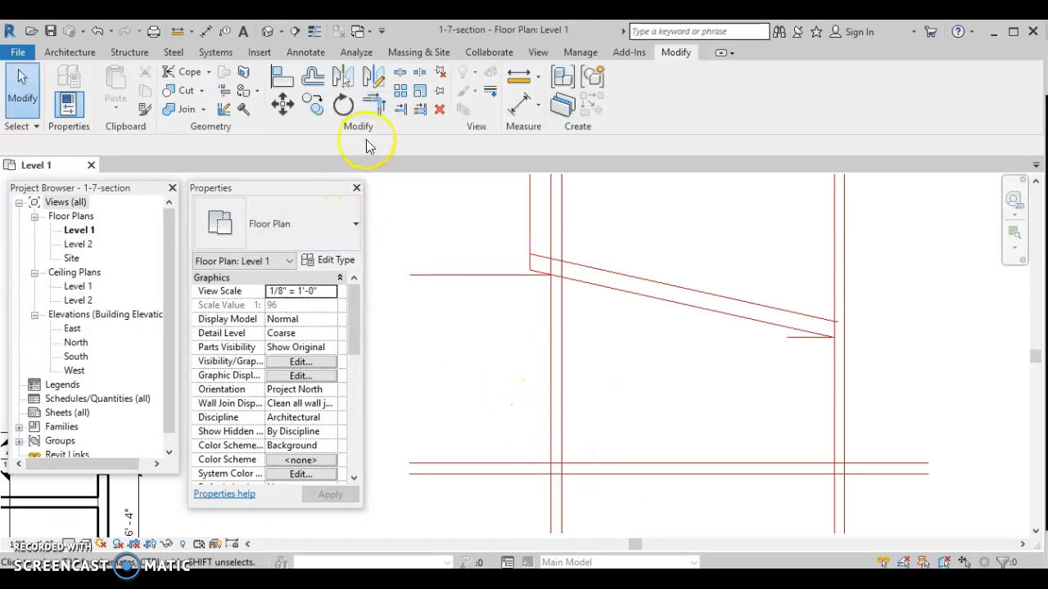
Trim the upper horizontal floor line at both ends to the inner faces of the two walls
{"action": "left_click", "coordinate": [418, 112]}
{"action": "left_click", "coordinate": [562, 440]}
{"action": "left_click", "coordinate": [573, 463]}
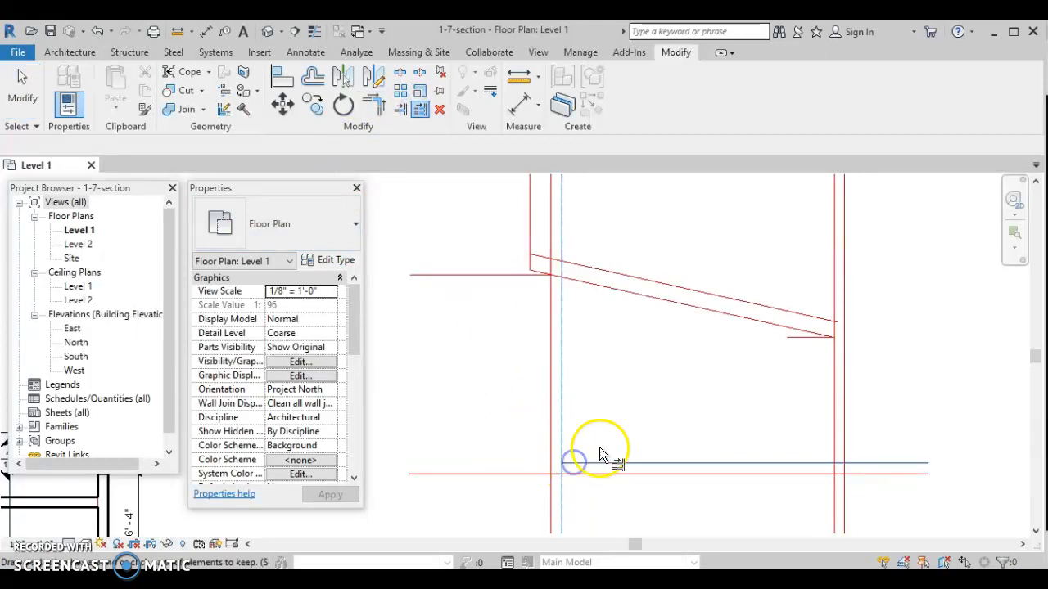
{"action": "left_click", "coordinate": [834, 438]}
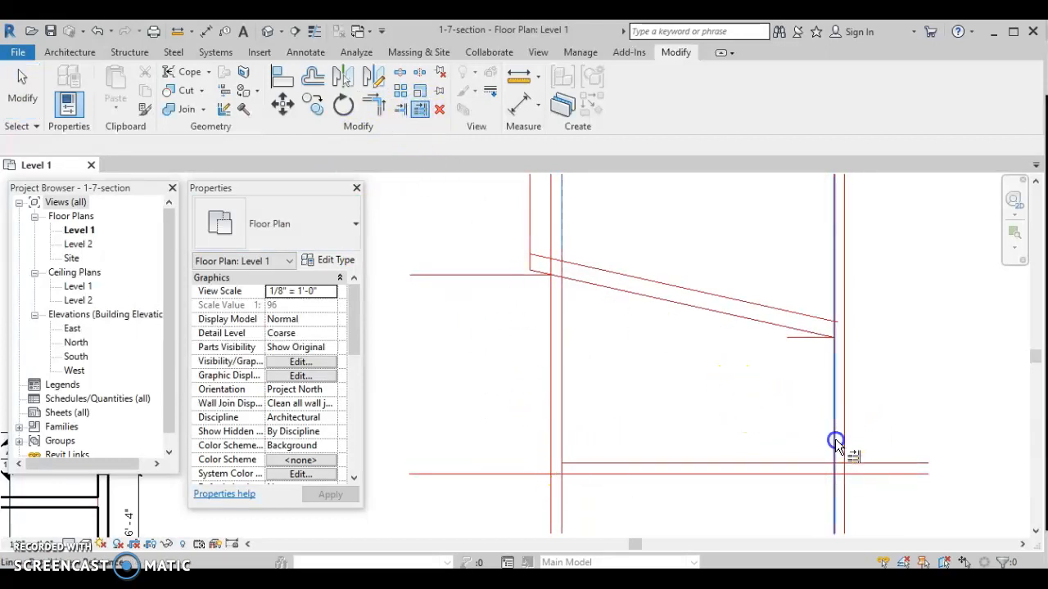
{"action": "left_click", "coordinate": [795, 461]}
{"action": "key", "text": "Escape"}
{"action": "key", "text": "Escape"}
Offset a copy of the trimmed floor line 6" upward
{"action": "scroll", "coordinate": [614, 437], "scroll_direction": "down", "scroll_amount": 1}
{"action": "middle_click_drag", "start_coordinate": [614, 437], "coordinate": [704, 436]}
{"action": "scroll", "coordinate": [648, 437], "scroll_direction": "up", "scroll_amount": 2}
{"action": "scroll", "coordinate": [647, 443], "scroll_direction": "up", "scroll_amount": 3}
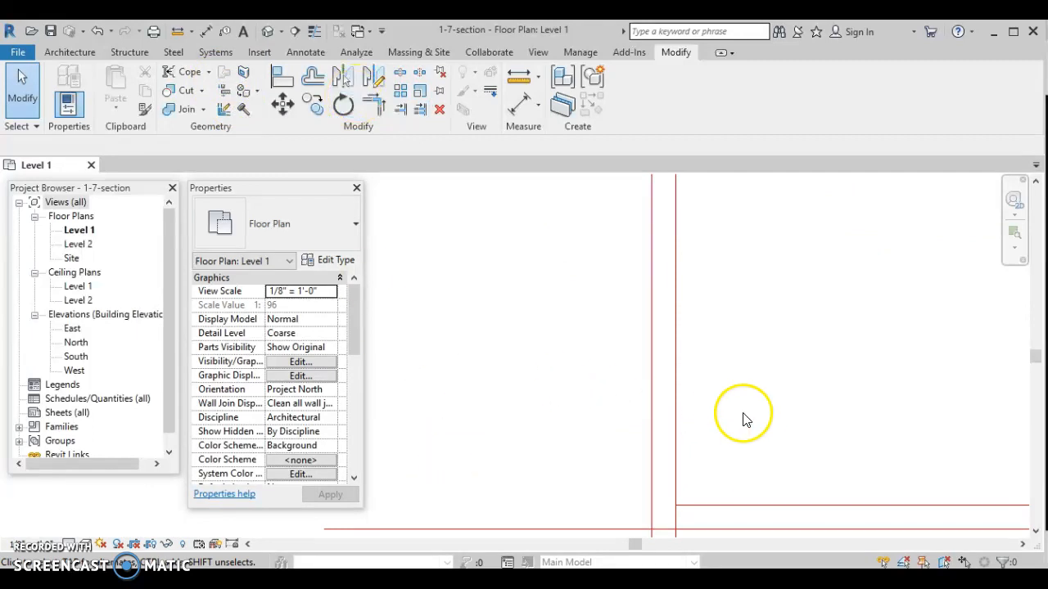
{"action": "left_click", "coordinate": [684, 505]}
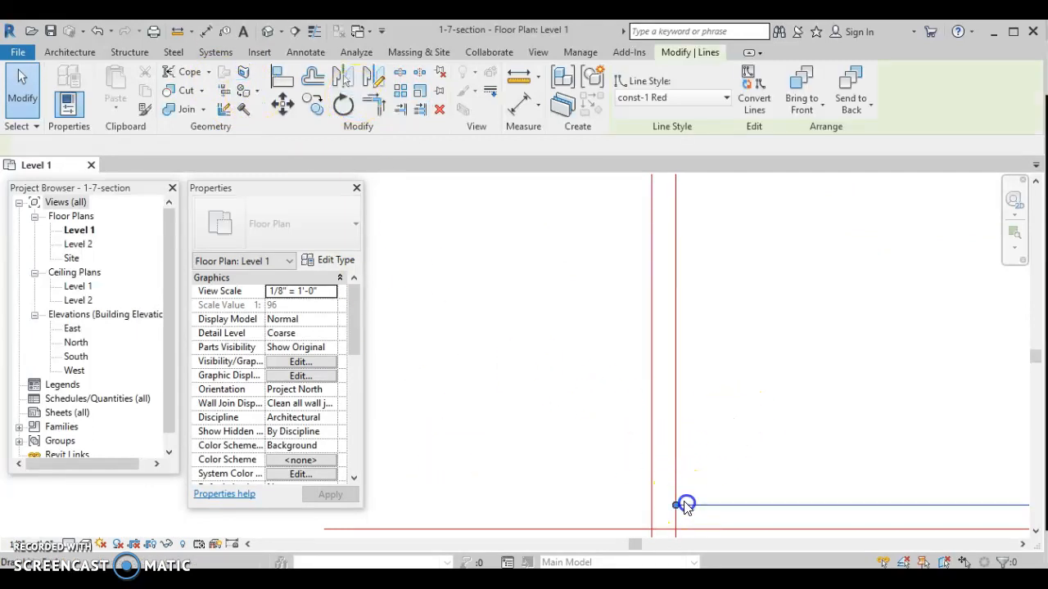
{"action": "left_click", "coordinate": [314, 80]}
{"action": "left_click", "coordinate": [196, 146]}
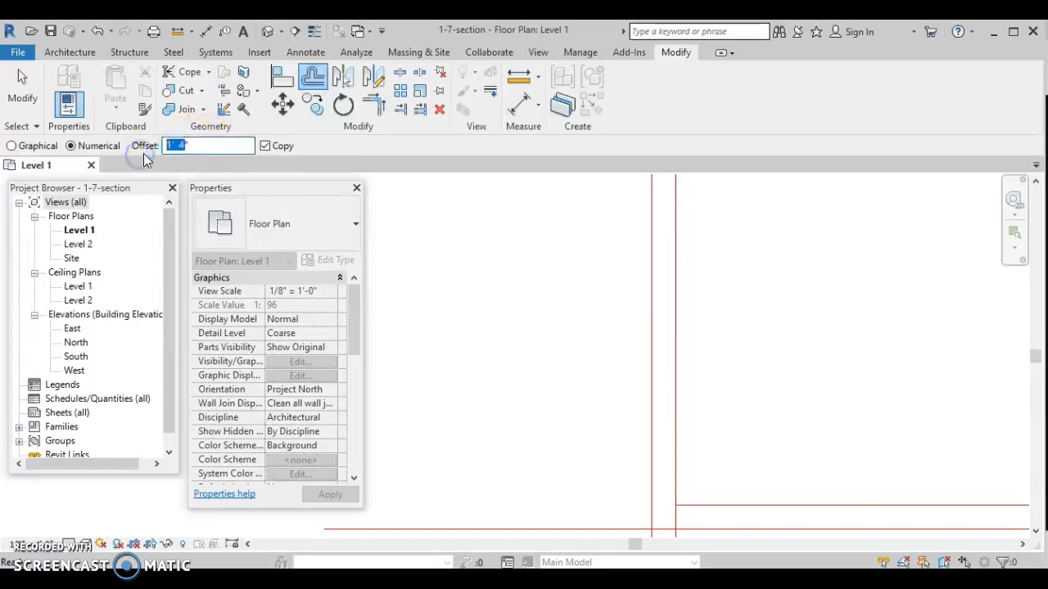
{"action": "type", "text": "0' 6\""}
{"action": "left_click", "coordinate": [703, 502]}
{"action": "key", "text": "Escape"}
Resize the new line to 3' across the window wall, starting in line with the roof overhang's outer edge
{"action": "scroll", "coordinate": [703, 498], "scroll_direction": "down", "scroll_amount": 2}
{"action": "middle_click_drag", "start_coordinate": [701, 494], "coordinate": [631, 480]}
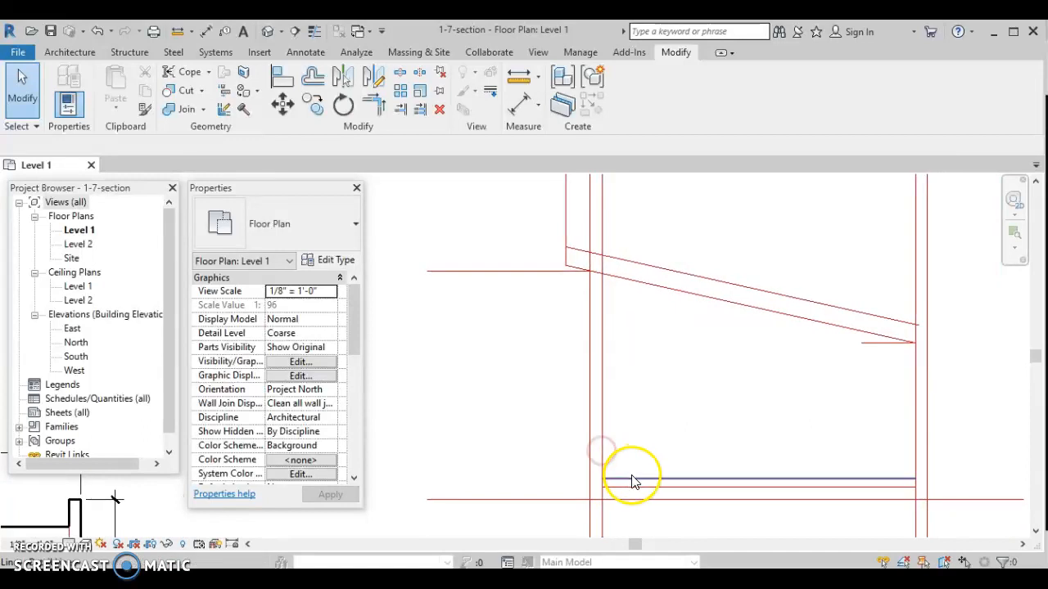
{"action": "left_click", "coordinate": [622, 479]}
{"action": "left_click_drag", "start_coordinate": [600, 478], "coordinate": [564, 479]}
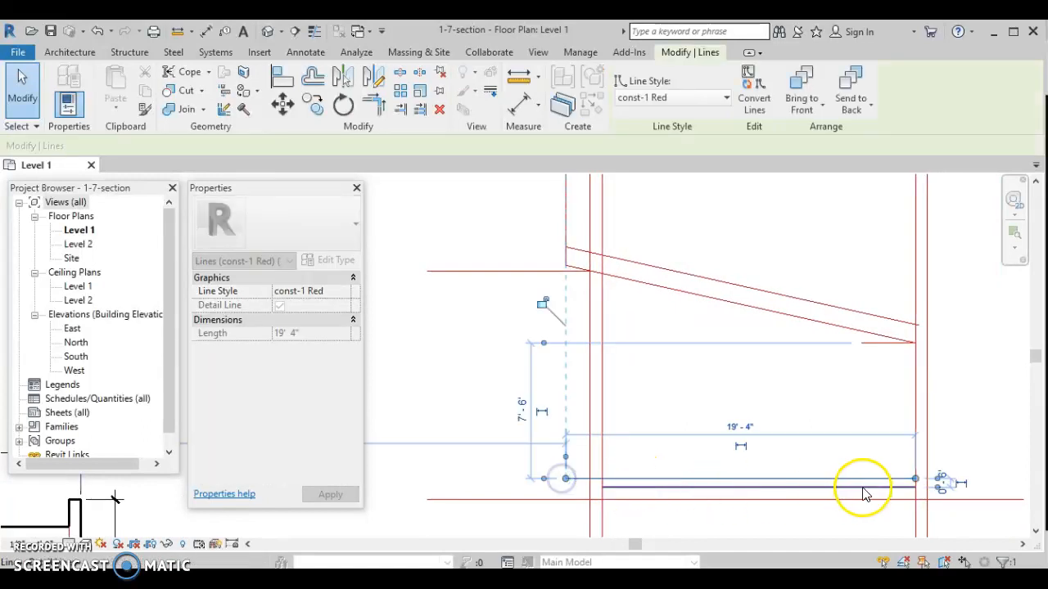
{"action": "left_click_drag", "start_coordinate": [914, 478], "coordinate": [717, 478]}
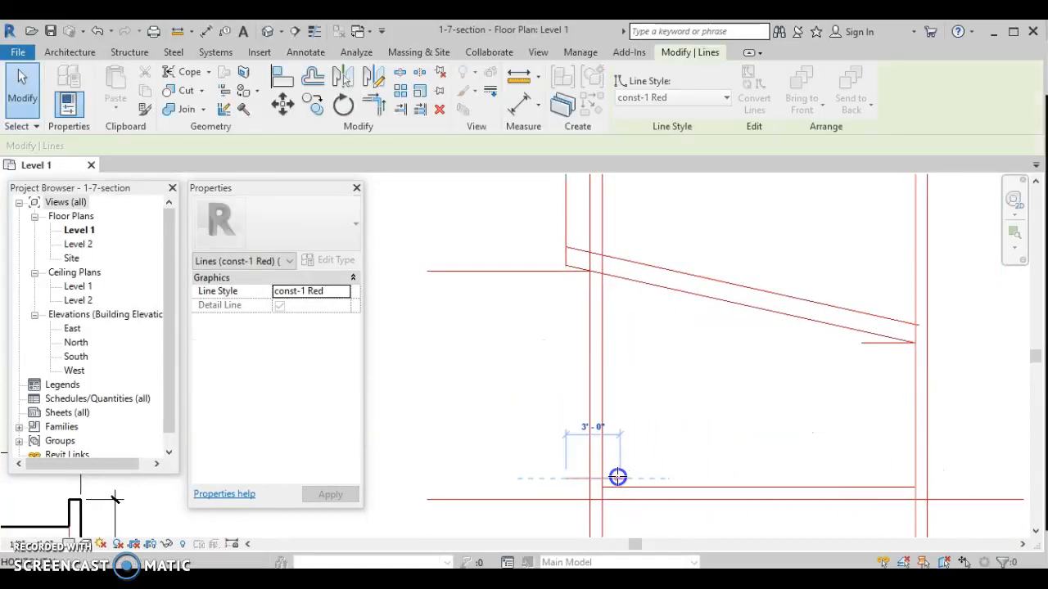
{"action": "left_click_drag", "start_coordinate": [617, 477], "coordinate": [620, 478]}
{"action": "key", "text": "Escape"}
Offset a copy of the 3' line across the window wall 3' 6" upward
{"action": "scroll", "coordinate": [626, 470], "scroll_direction": "up", "scroll_amount": 3}
{"action": "middle_click_drag", "start_coordinate": [631, 470], "coordinate": [791, 496]}
{"action": "scroll", "coordinate": [781, 483], "scroll_direction": "up", "scroll_amount": 1}
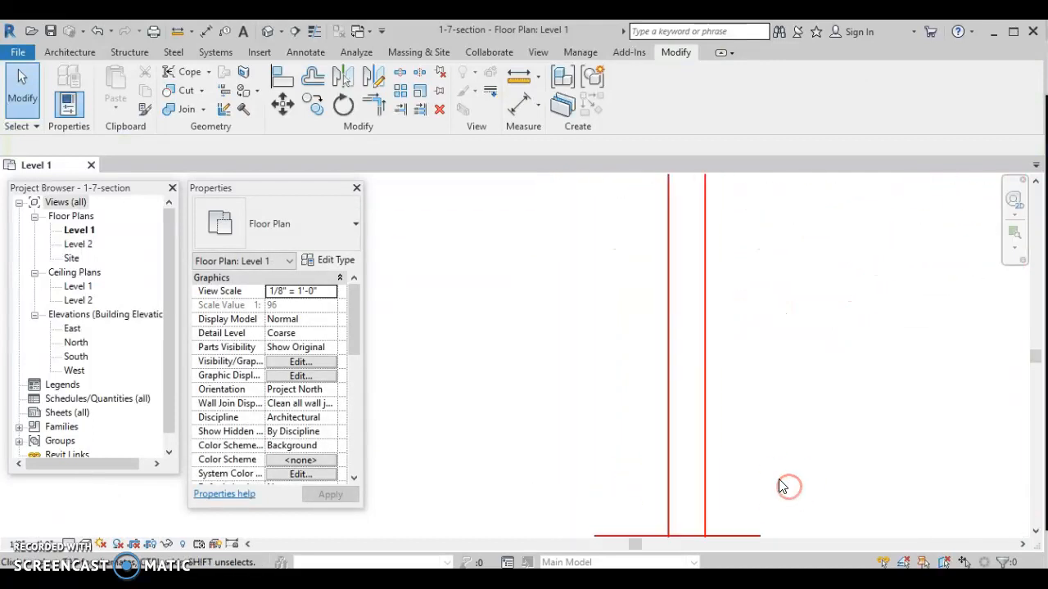
{"action": "left_click", "coordinate": [701, 464]}
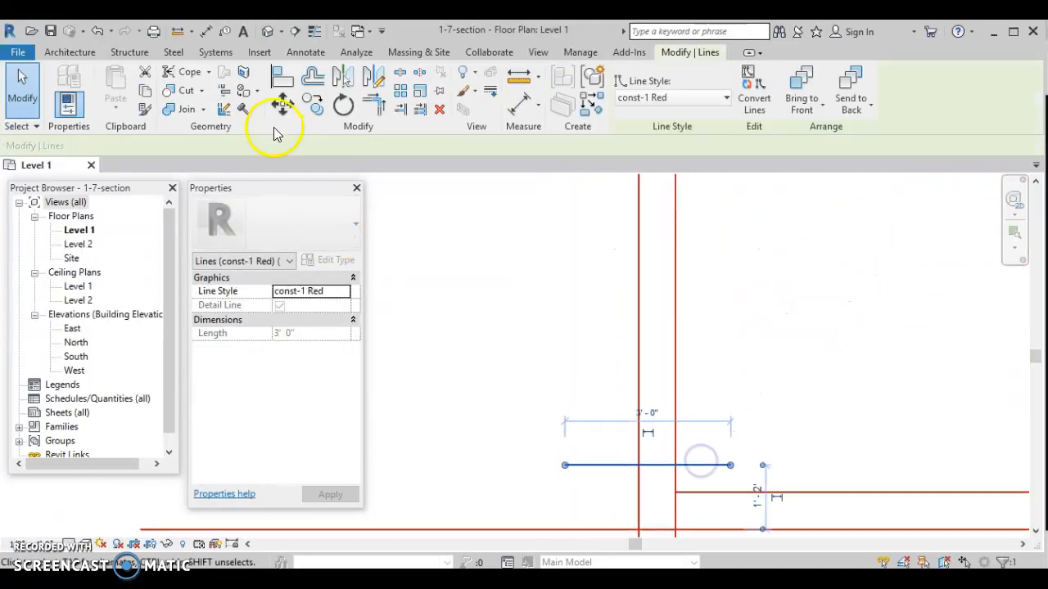
{"action": "left_click", "coordinate": [312, 77]}
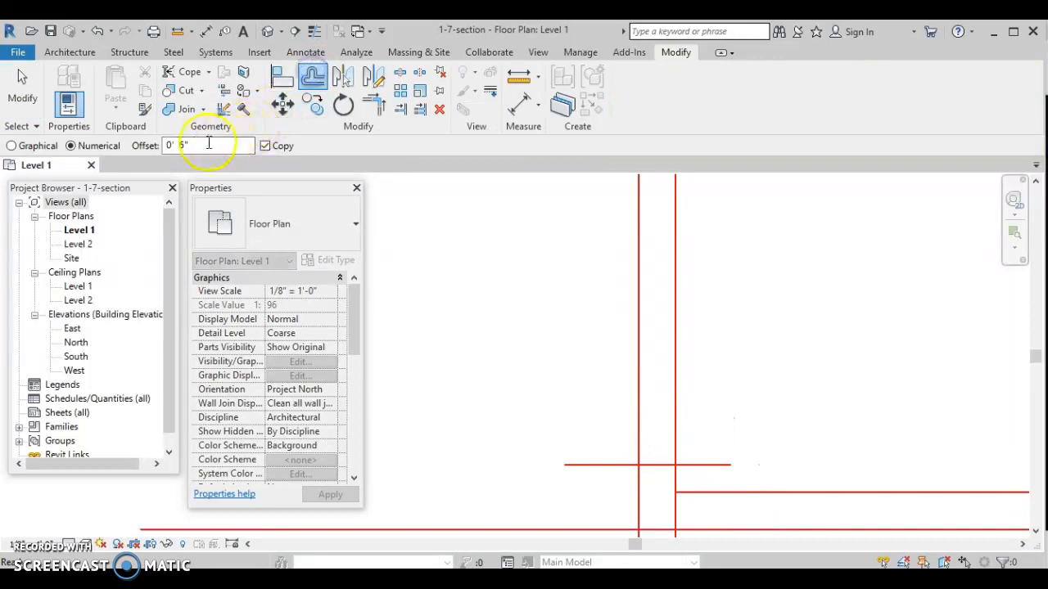
{"action": "type", "text": "3"}
{"action": "left_click", "coordinate": [690, 465]}
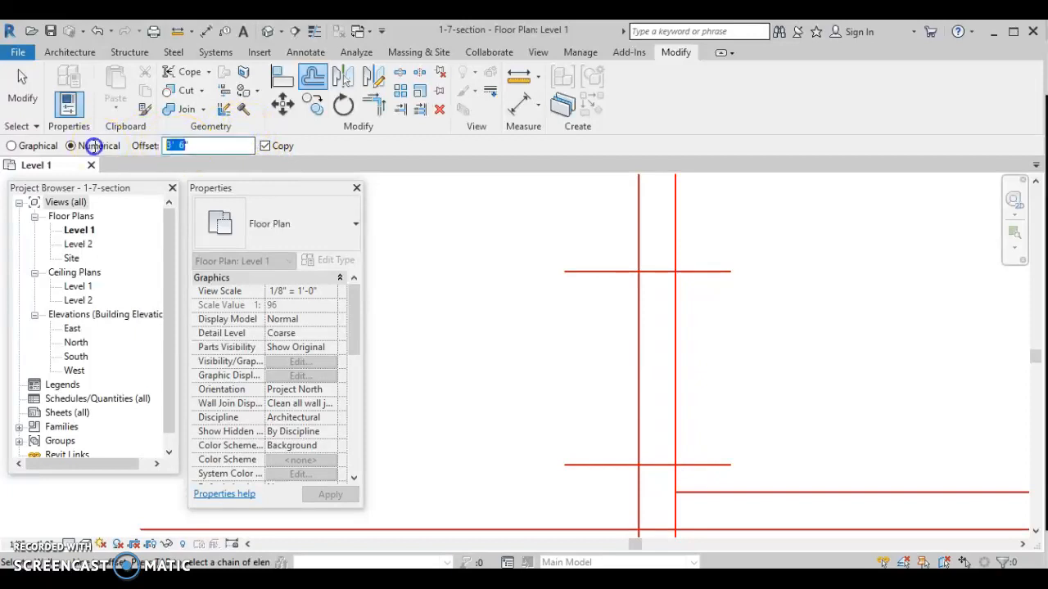
Offset another copy of the raised 3' line slightly upward to form a closely spaced pair
{"action": "left_click", "coordinate": [698, 270]}
{"action": "scroll", "coordinate": [696, 278], "scroll_direction": "down", "scroll_amount": 1}
{"action": "key", "text": "Escape"}
Copy the closely spaced line pair upward twice along the window wall, using the distance from the lowest 3' line to the pair's upper line
{"action": "left_click_drag", "start_coordinate": [714, 311], "coordinate": [696, 243]}
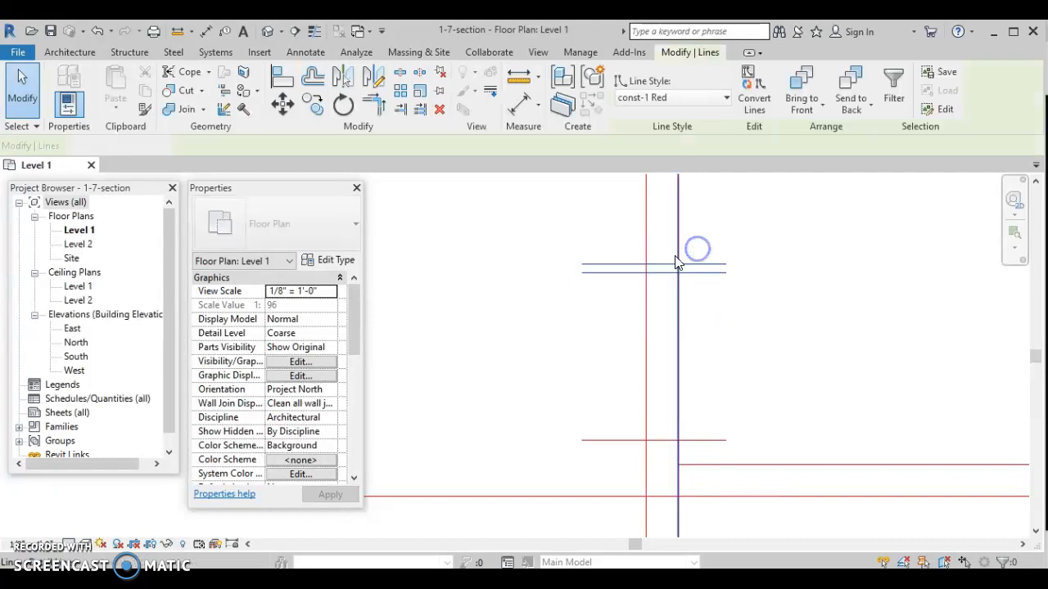
{"action": "left_click", "coordinate": [315, 108]}
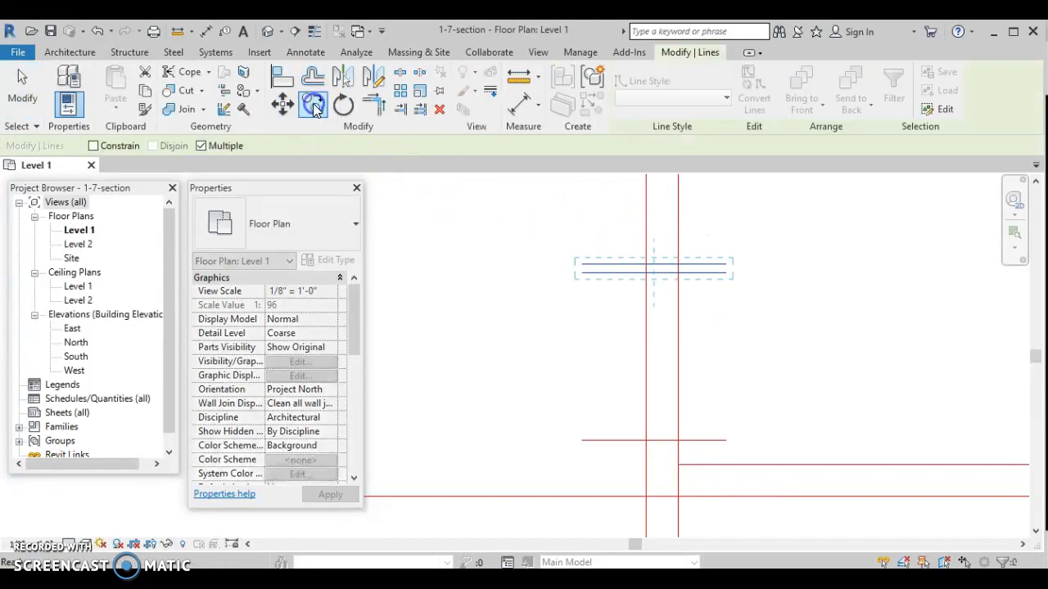
{"action": "left_click", "coordinate": [677, 441]}
{"action": "left_click", "coordinate": [680, 266]}
{"action": "scroll", "coordinate": [680, 265], "scroll_direction": "down", "scroll_amount": 1}
{"action": "middle_click_drag", "start_coordinate": [680, 267], "coordinate": [673, 450]}
{"action": "left_click", "coordinate": [670, 290]}
{"action": "scroll", "coordinate": [676, 292], "scroll_direction": "down", "scroll_amount": 2}
{"action": "key", "text": "Escape"}
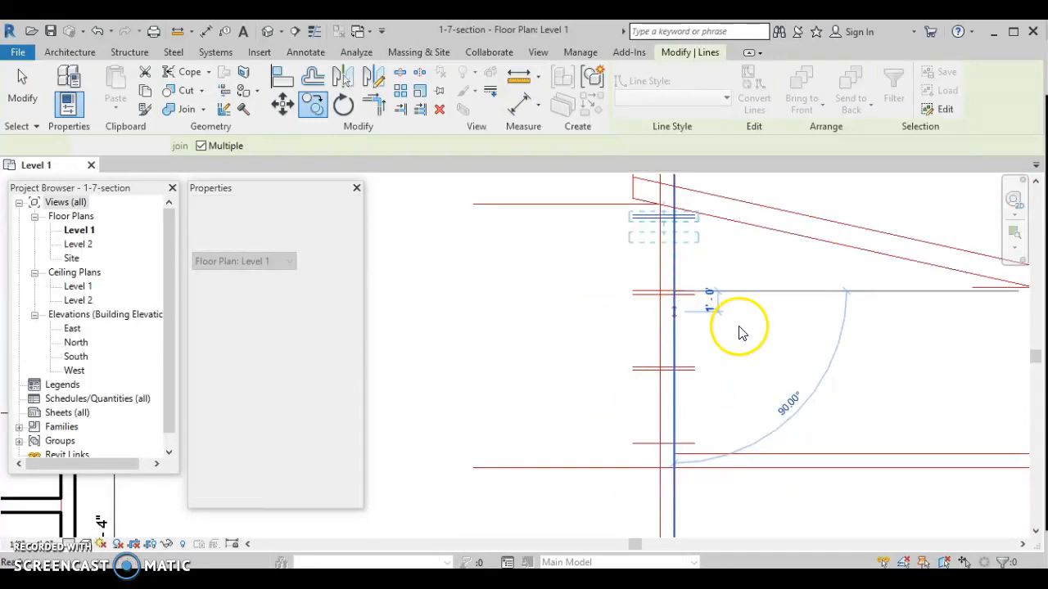
Using I-5 detail lines, trace the section cut from the ground line up the window wall's outer face, across the sill and along the floor
{"action": "scroll", "coordinate": [729, 353], "scroll_direction": "down", "scroll_amount": 1}
{"action": "middle_click_drag", "start_coordinate": [729, 353], "coordinate": [630, 355]}
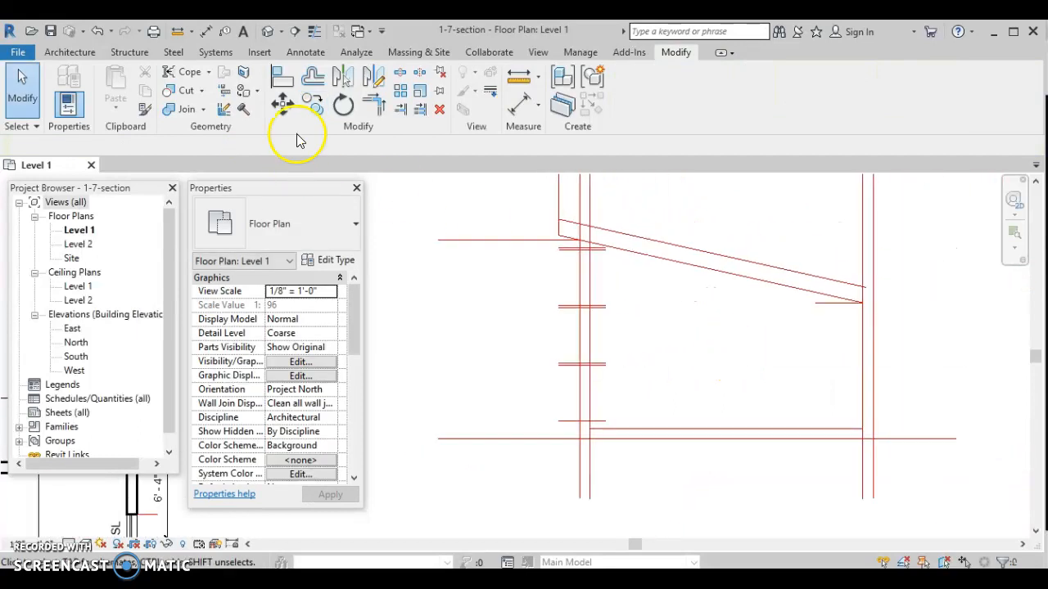
{"action": "left_click", "coordinate": [305, 52]}
{"action": "left_click", "coordinate": [338, 72]}
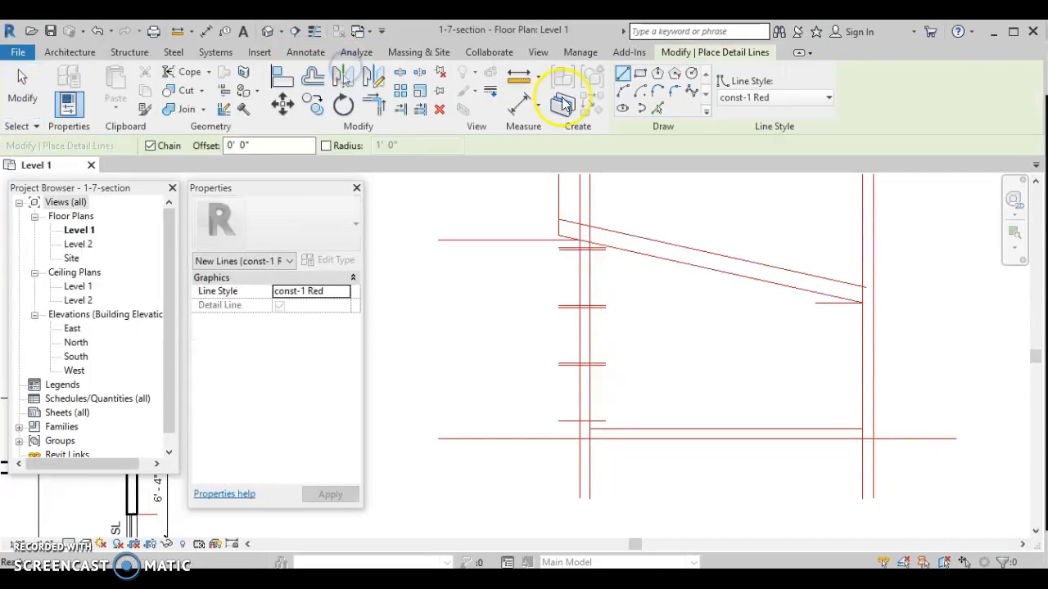
{"action": "left_click", "coordinate": [792, 98]}
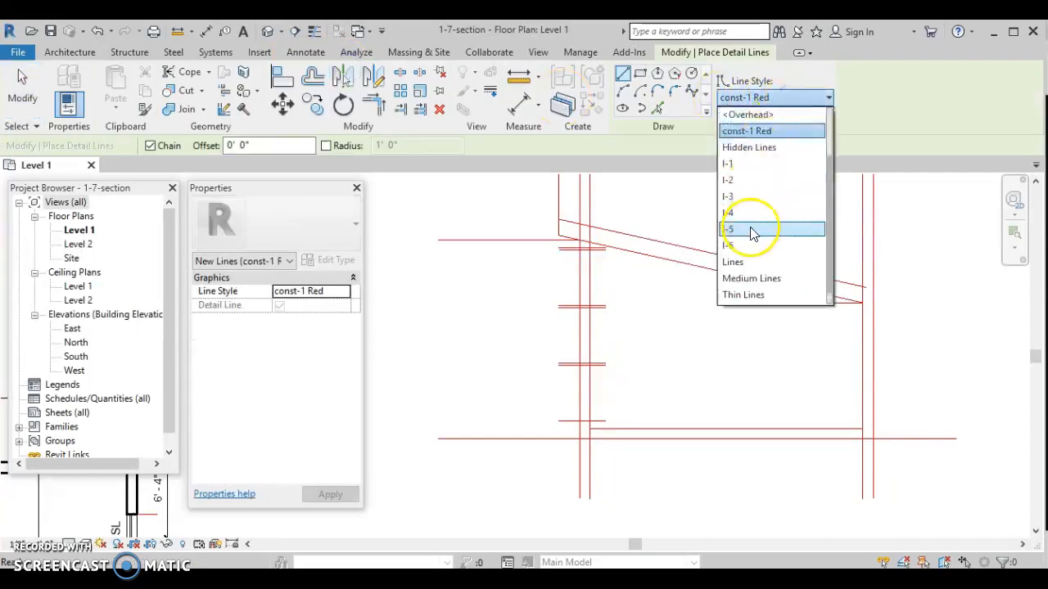
{"action": "left_click", "coordinate": [750, 228]}
{"action": "scroll", "coordinate": [596, 491], "scroll_direction": "up", "scroll_amount": 2}
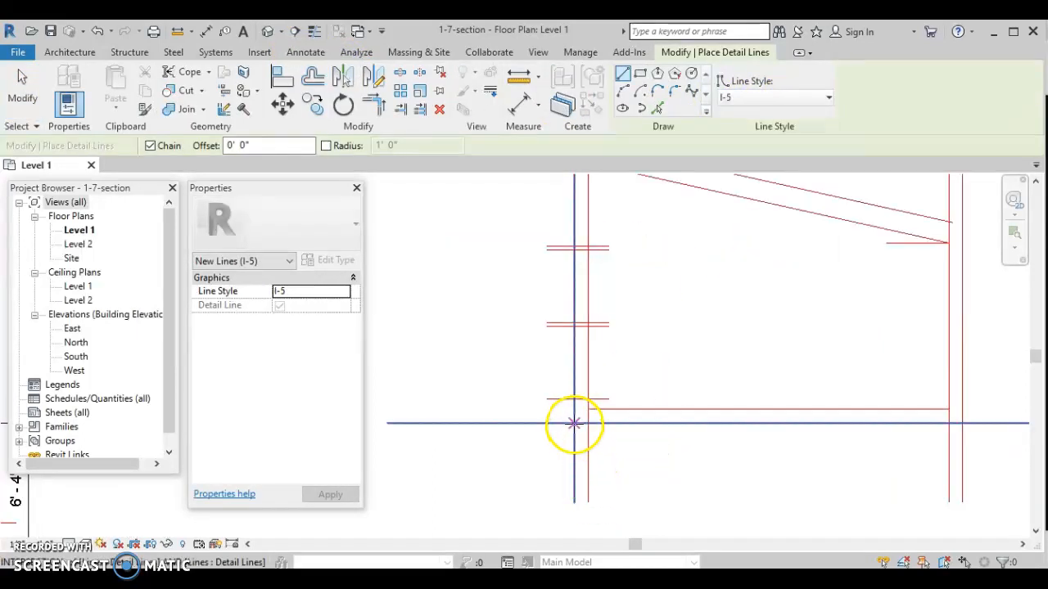
{"action": "left_click", "coordinate": [577, 424]}
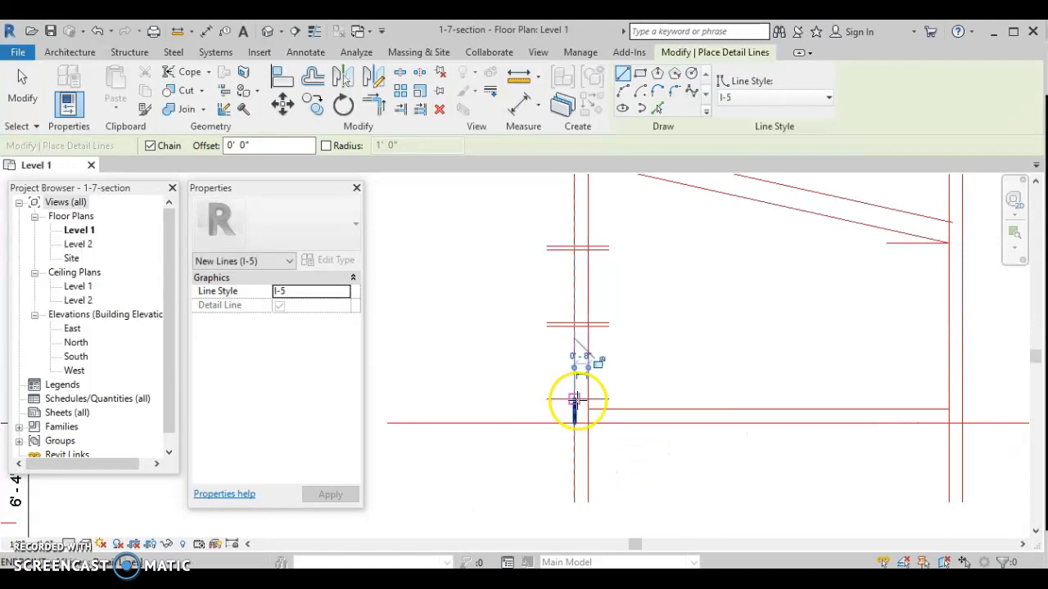
{"action": "left_click", "coordinate": [577, 400]}
{"action": "left_click", "coordinate": [586, 400]}
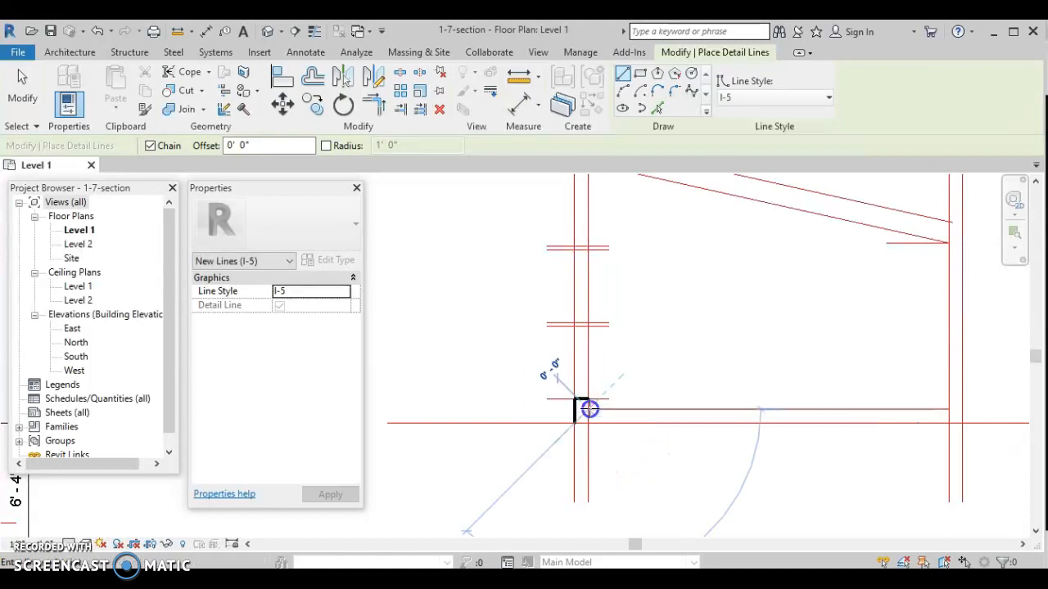
{"action": "left_click", "coordinate": [949, 409]}
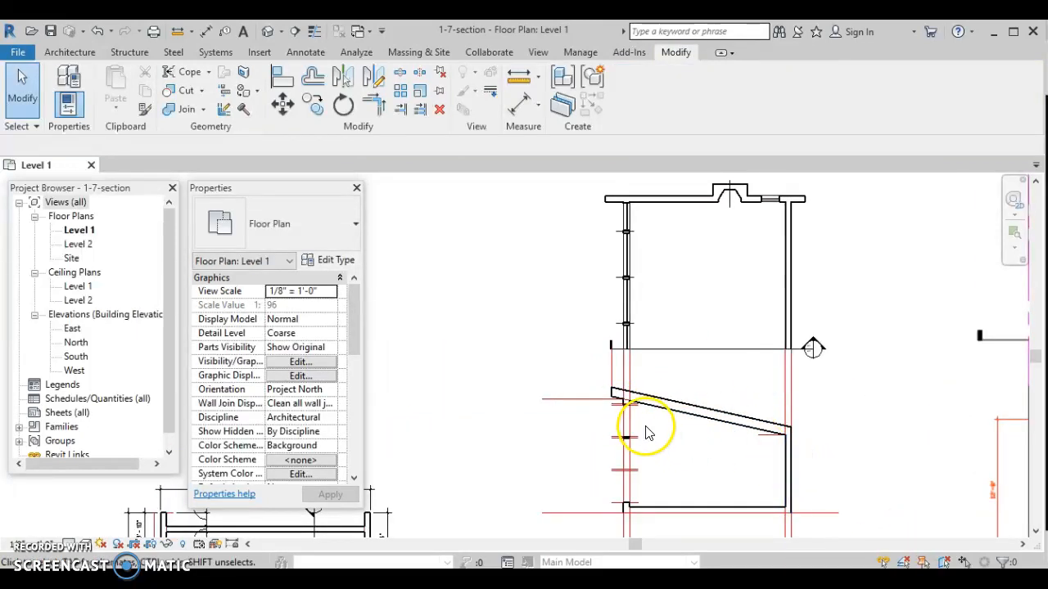
Change the four lines of the small window mullion rectangle in the window wall to line style I-4
{"action": "scroll", "coordinate": [624, 446], "scroll_direction": "up", "scroll_amount": 2}
{"action": "scroll", "coordinate": [622, 453], "scroll_direction": "up", "scroll_amount": 3}
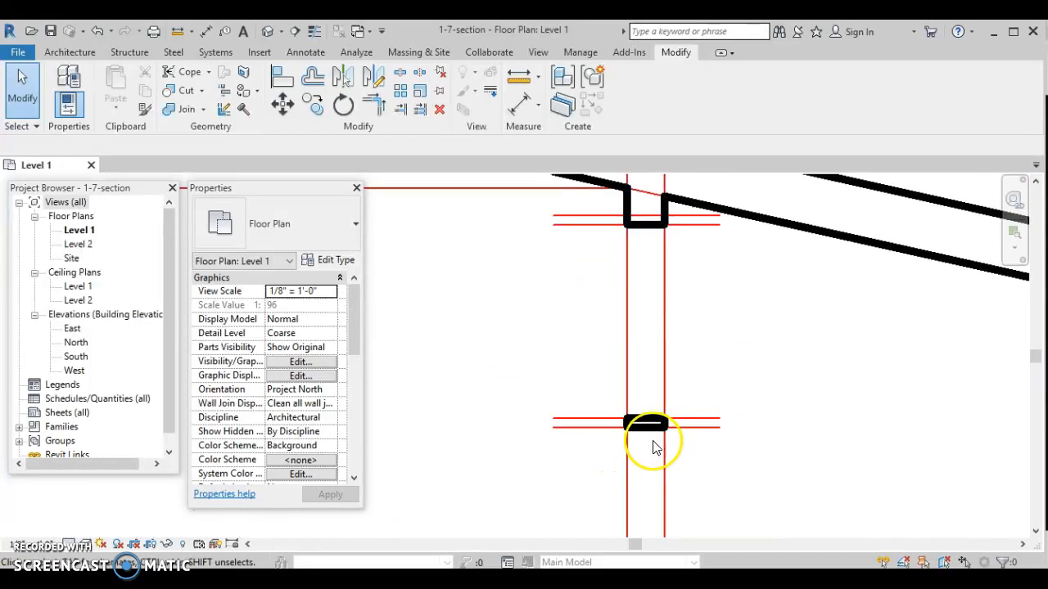
{"action": "left_click_drag", "start_coordinate": [634, 417], "coordinate": [685, 461]}
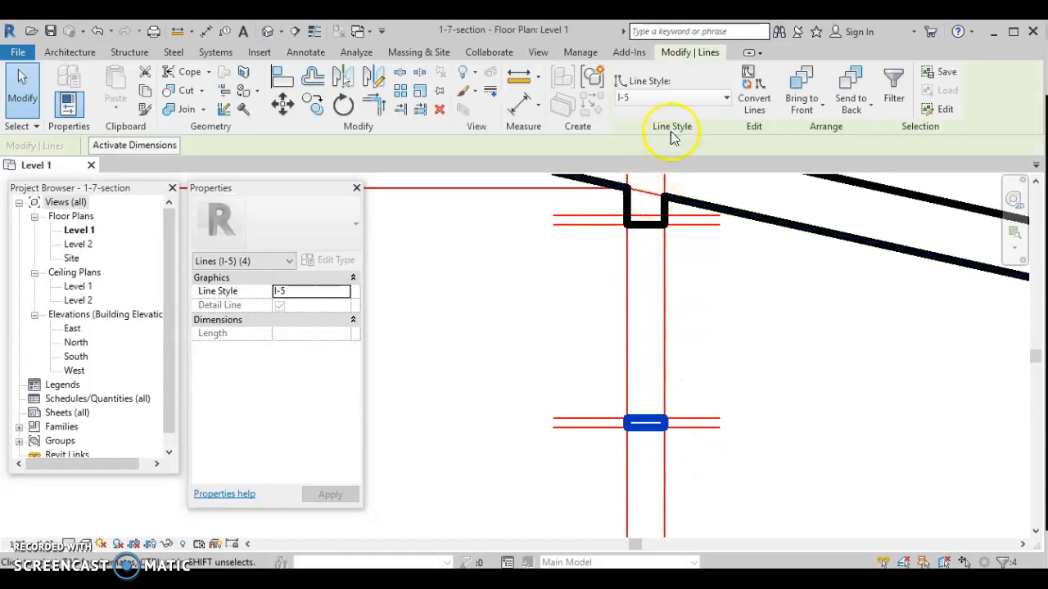
{"action": "left_click", "coordinate": [667, 99]}
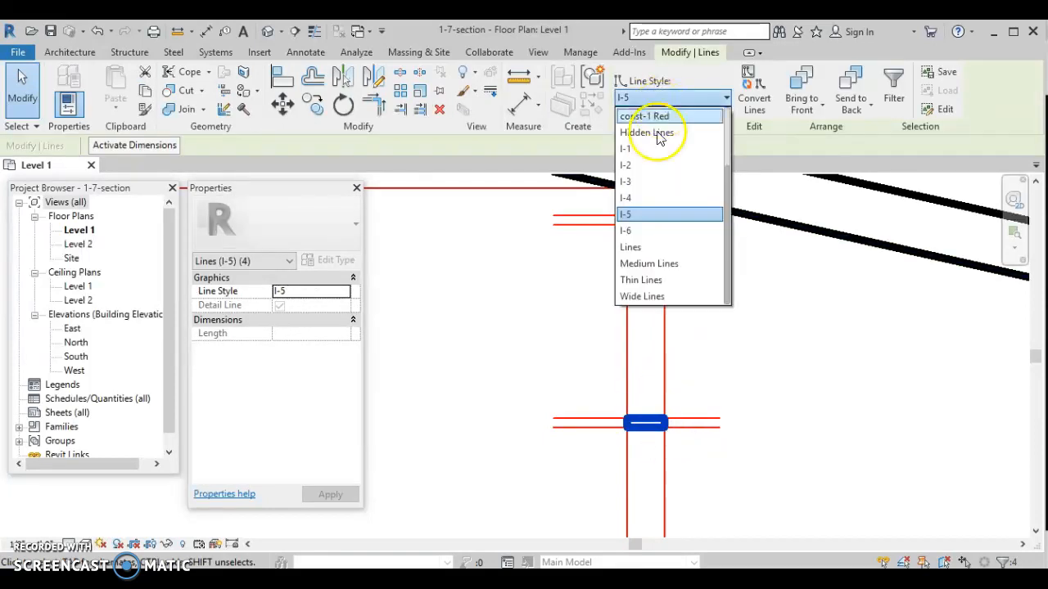
{"action": "left_click", "coordinate": [653, 200]}
{"action": "left_click", "coordinate": [727, 384]}
Copy the mullion rectangle down the window wall onto the next closely spaced pair of construction lines
{"action": "middle_click_drag", "start_coordinate": [728, 499], "coordinate": [719, 410]}
{"action": "scroll", "coordinate": [708, 399], "scroll_direction": "down", "scroll_amount": 1}
{"action": "left_click_drag", "start_coordinate": [621, 314], "coordinate": [685, 388]}
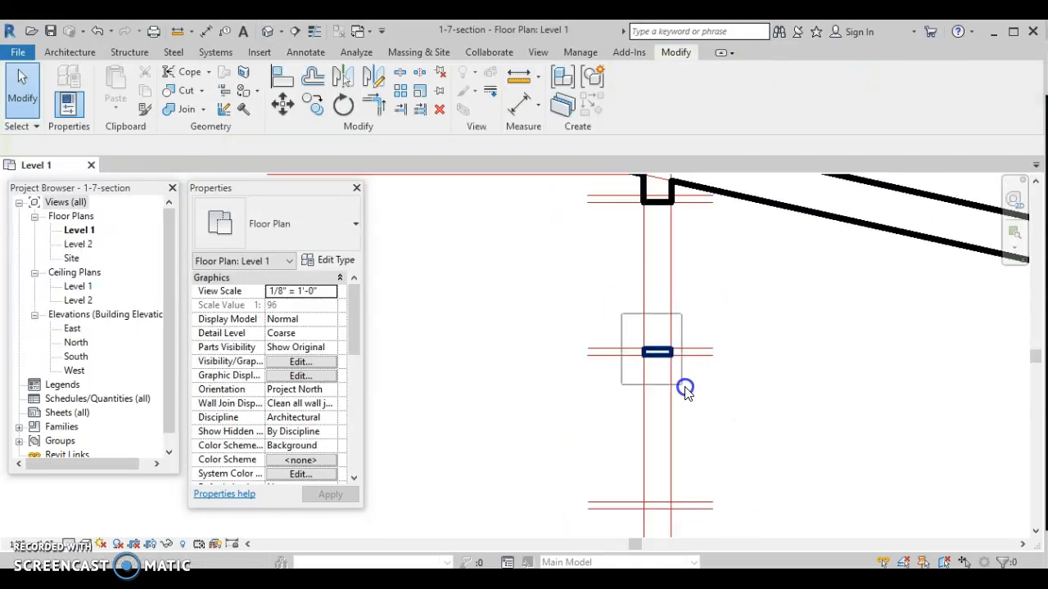
{"action": "left_click", "coordinate": [312, 104]}
{"action": "left_click", "coordinate": [712, 351]}
{"action": "left_click", "coordinate": [713, 500]}
{"action": "scroll", "coordinate": [723, 493], "scroll_direction": "down", "scroll_amount": 4}
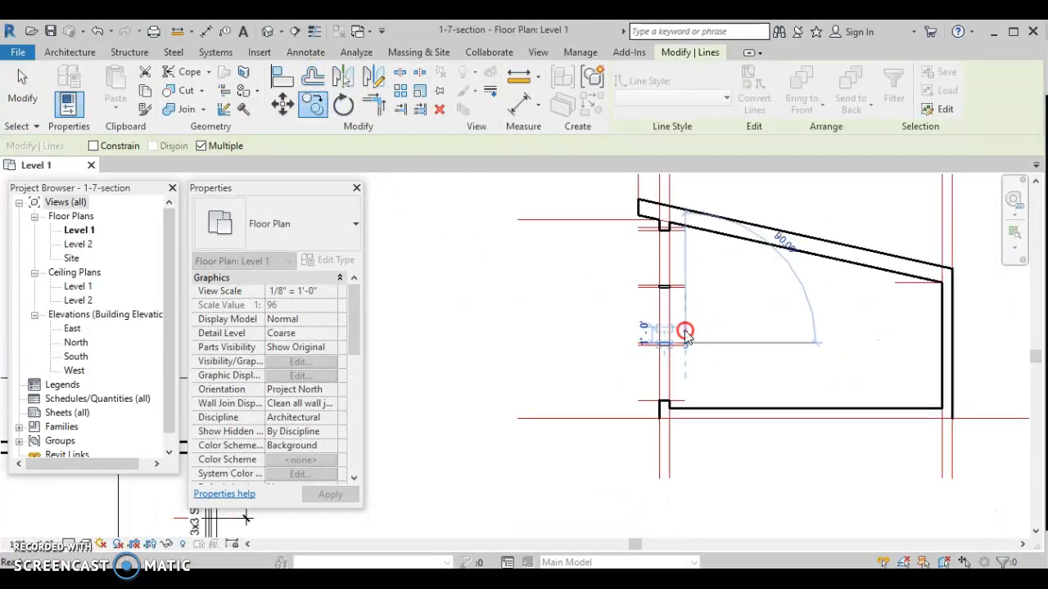
{"action": "key", "text": "Escape"}
{"action": "key", "text": "Escape"}
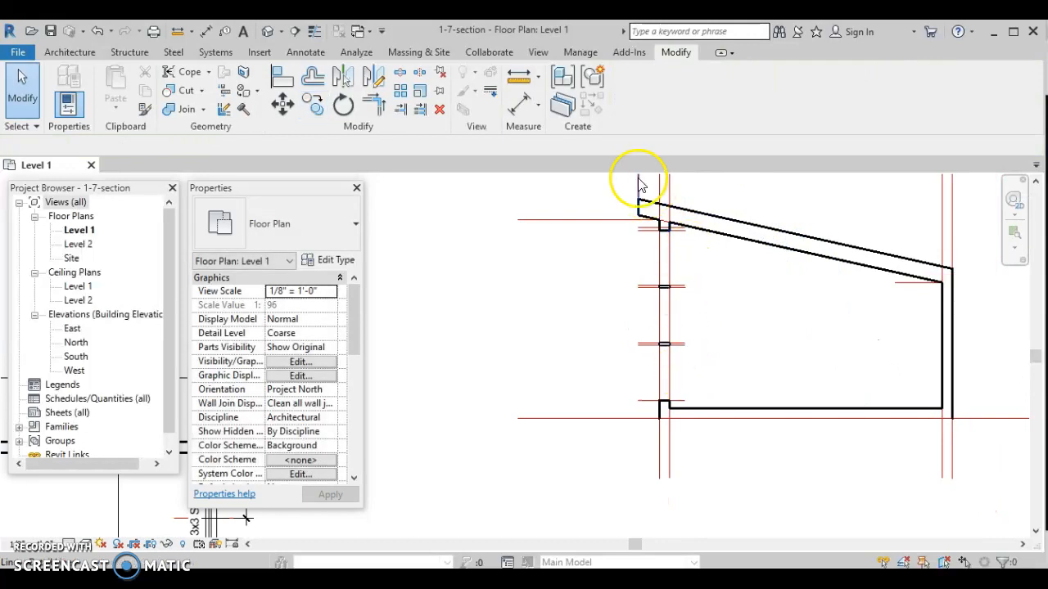
Draw I-6 ground lines outward from both exterior walls, about 4' long at the window wall and about 2' 6" at the opposite wall
{"action": "left_click", "coordinate": [308, 52]}
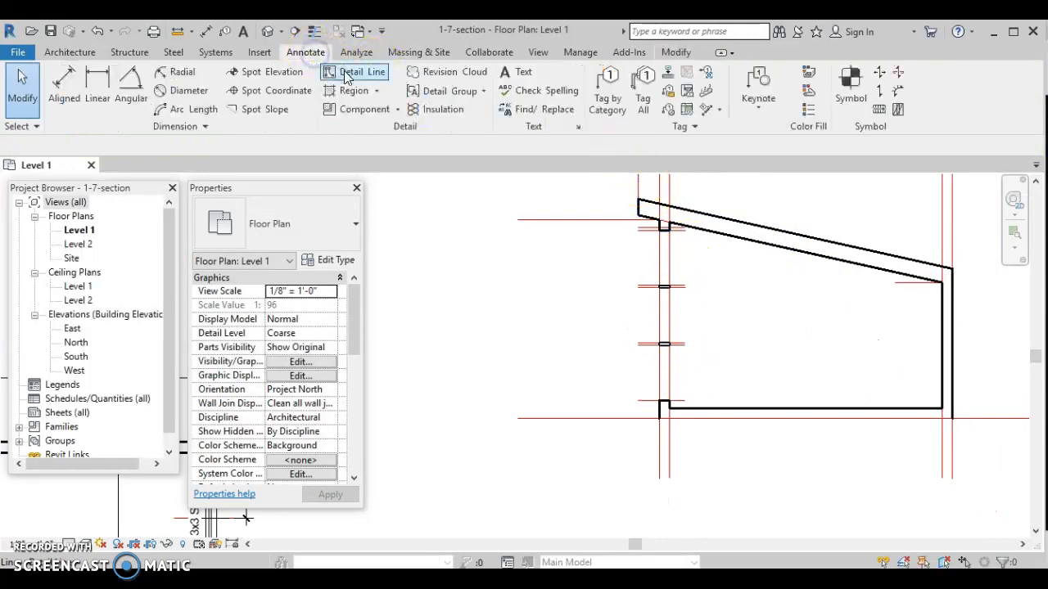
{"action": "left_click", "coordinate": [351, 72]}
{"action": "left_click", "coordinate": [802, 97]}
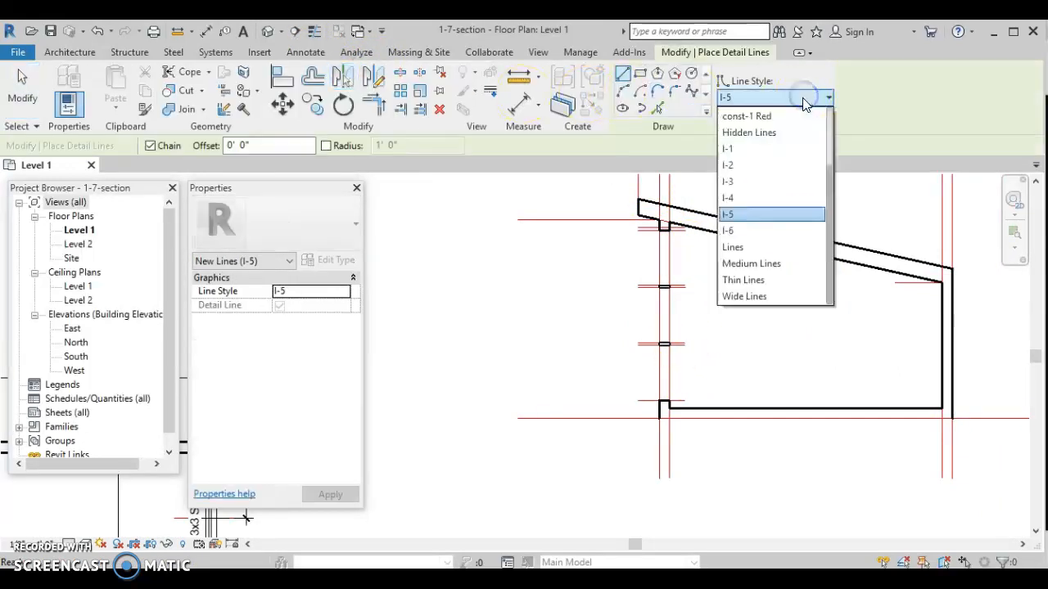
{"action": "left_click", "coordinate": [790, 230]}
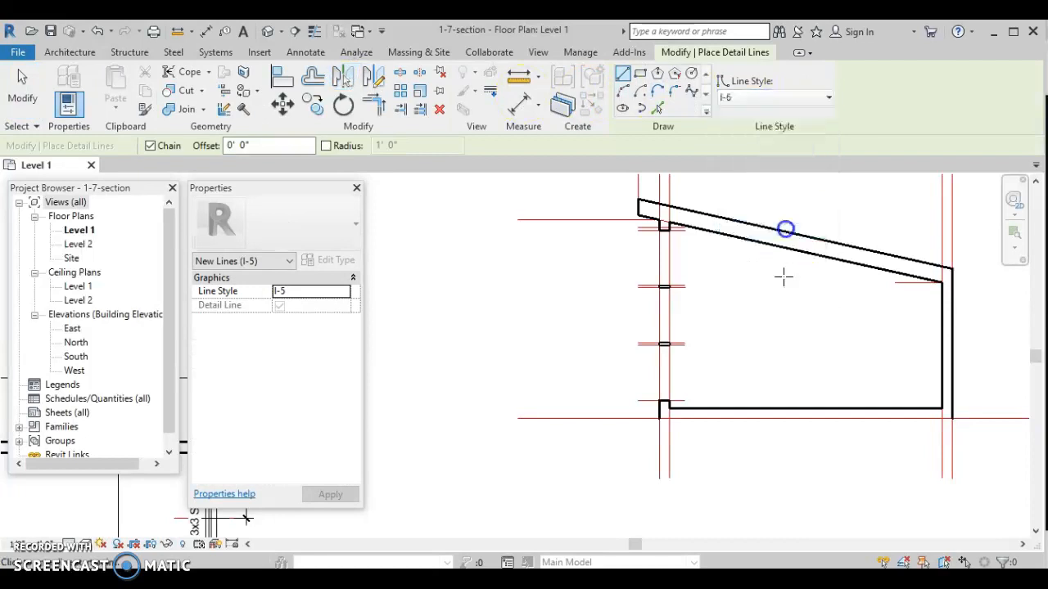
{"action": "left_click", "coordinate": [600, 420]}
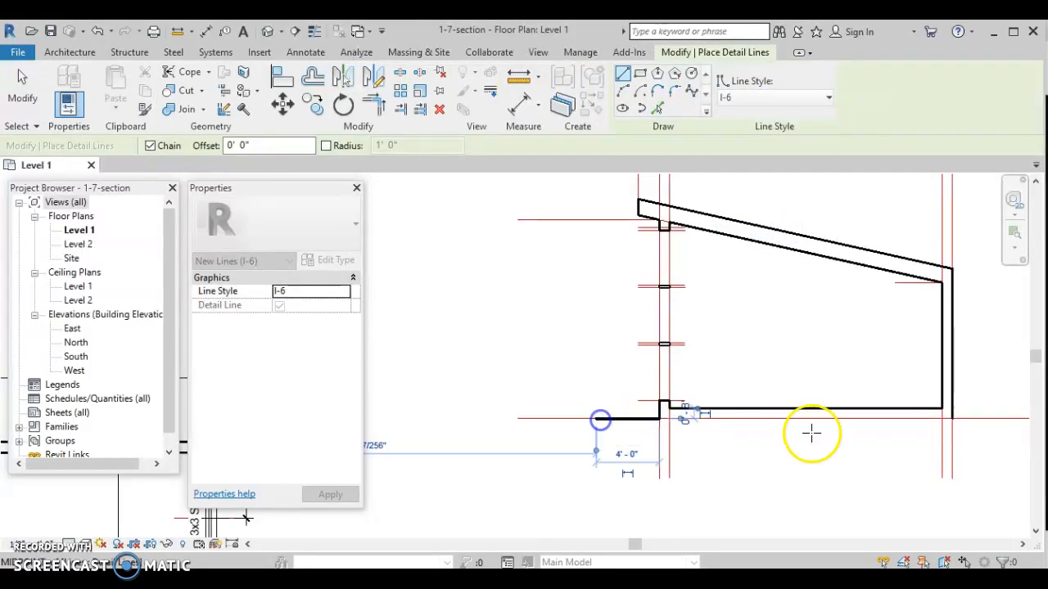
{"action": "left_click", "coordinate": [954, 418]}
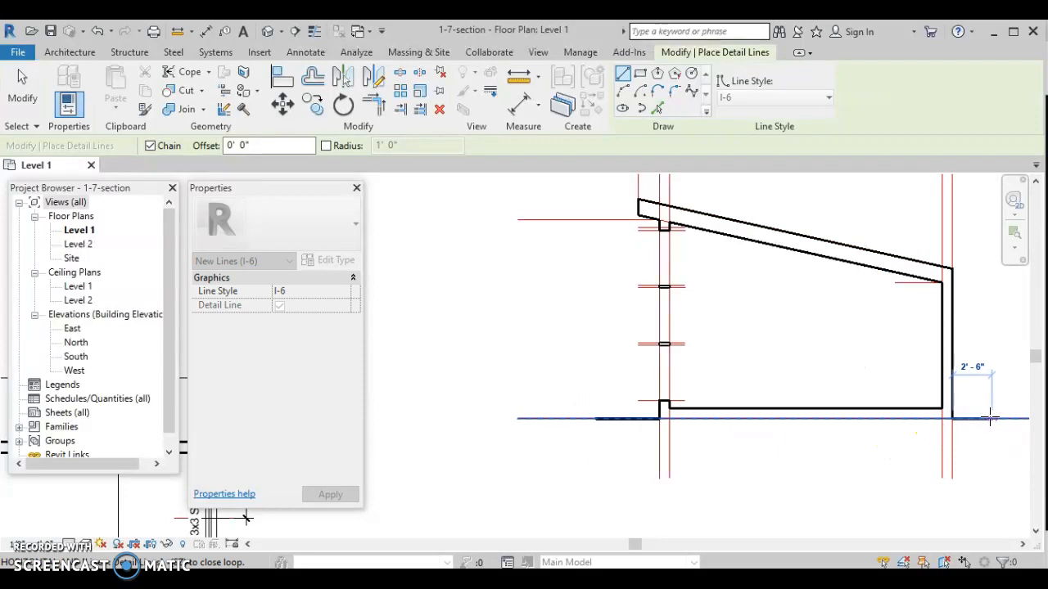
{"action": "left_click", "coordinate": [990, 419]}
{"action": "key", "text": "Escape"}
{"action": "key", "text": "Escape"}
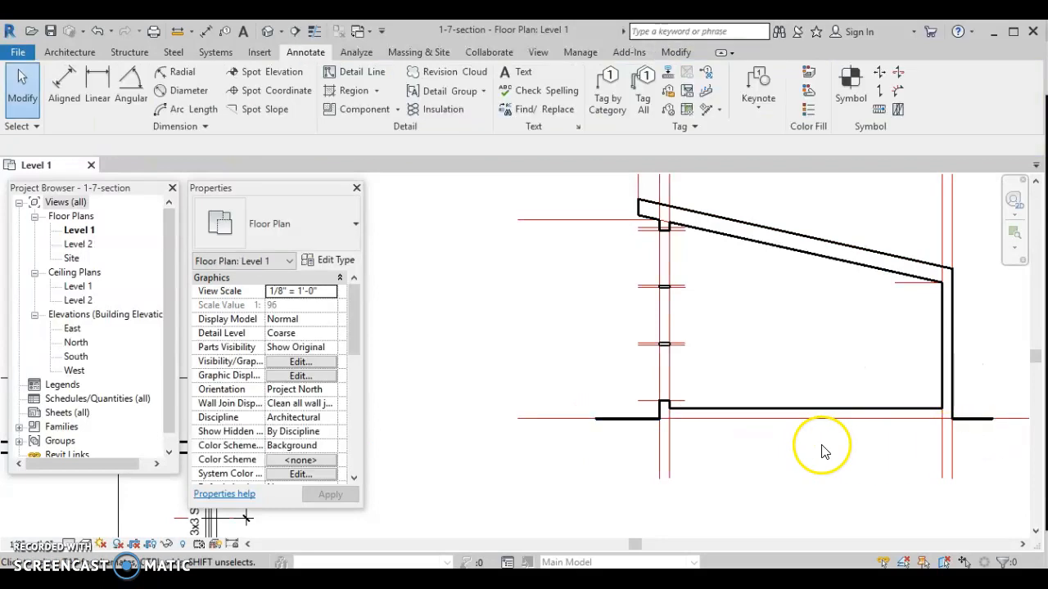
Examine the window lines in the section and the construction lines projected down from the plan's fireplace and window
{"action": "scroll", "coordinate": [762, 474], "scroll_direction": "up", "scroll_amount": 4}
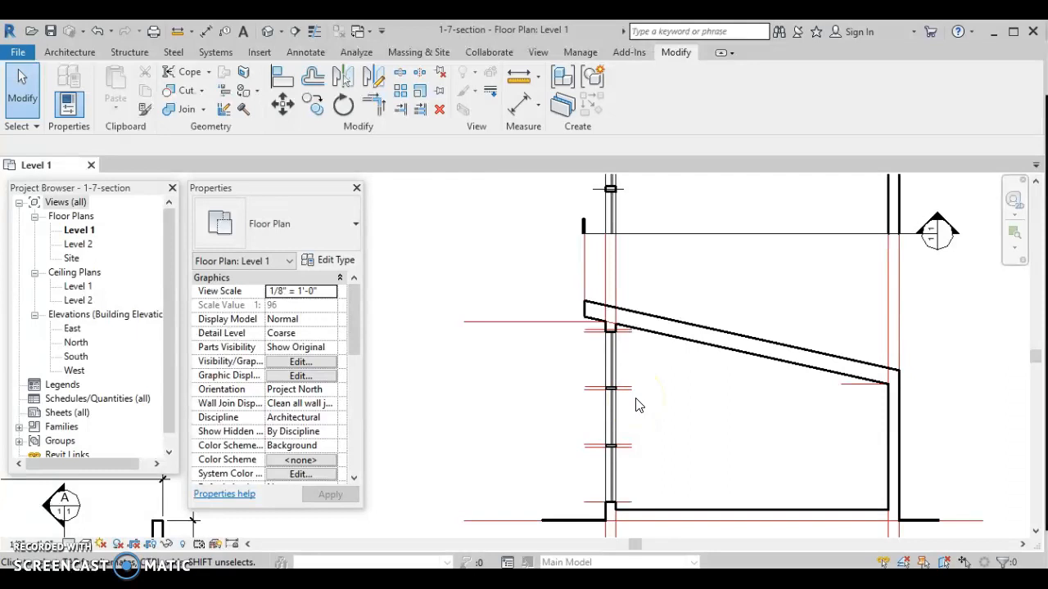
{"action": "scroll", "coordinate": [608, 369], "scroll_direction": "up", "scroll_amount": 2}
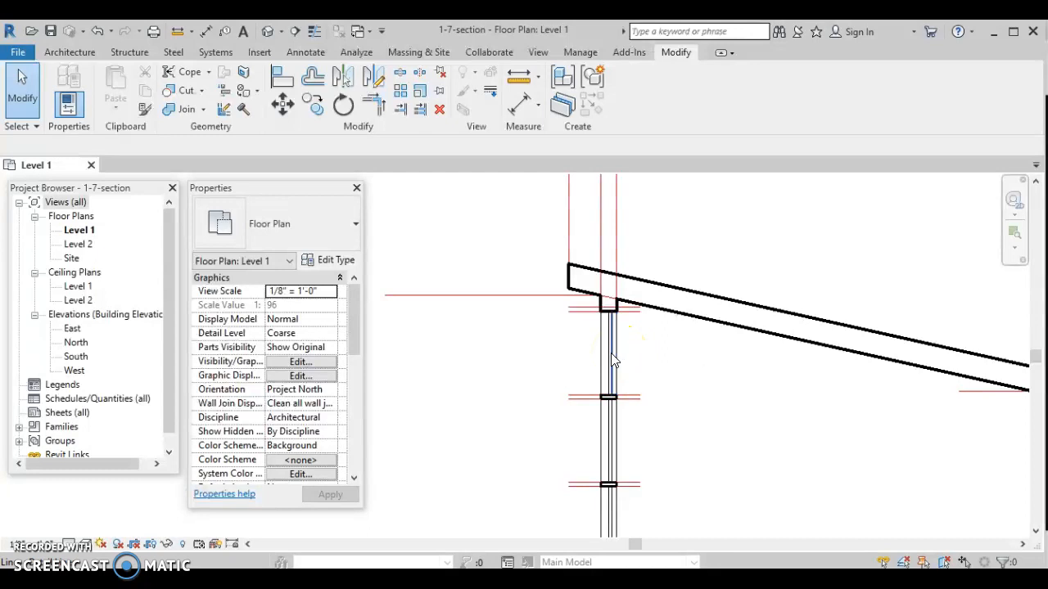
{"action": "scroll", "coordinate": [709, 376], "scroll_direction": "down", "scroll_amount": 2}
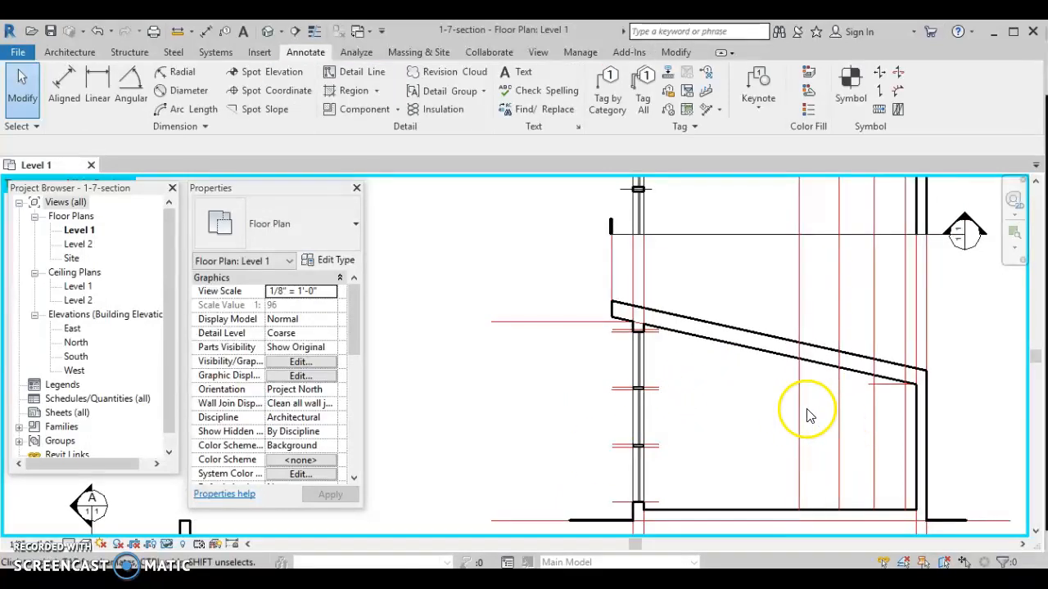
{"action": "scroll", "coordinate": [796, 407], "scroll_direction": "down", "scroll_amount": 1}
{"action": "middle_click_drag", "start_coordinate": [796, 407], "coordinate": [702, 486]}
{"action": "scroll", "coordinate": [702, 486], "scroll_direction": "down", "scroll_amount": 2}
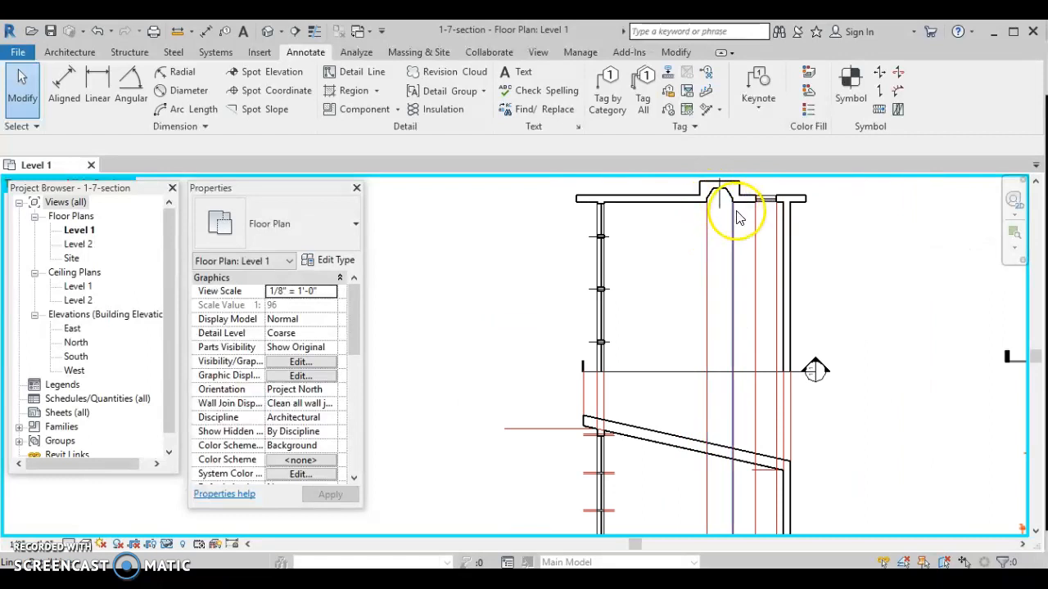
{"action": "scroll", "coordinate": [722, 214], "scroll_direction": "up", "scroll_amount": 2}
{"action": "middle_click_drag", "start_coordinate": [715, 239], "coordinate": [726, 251]}
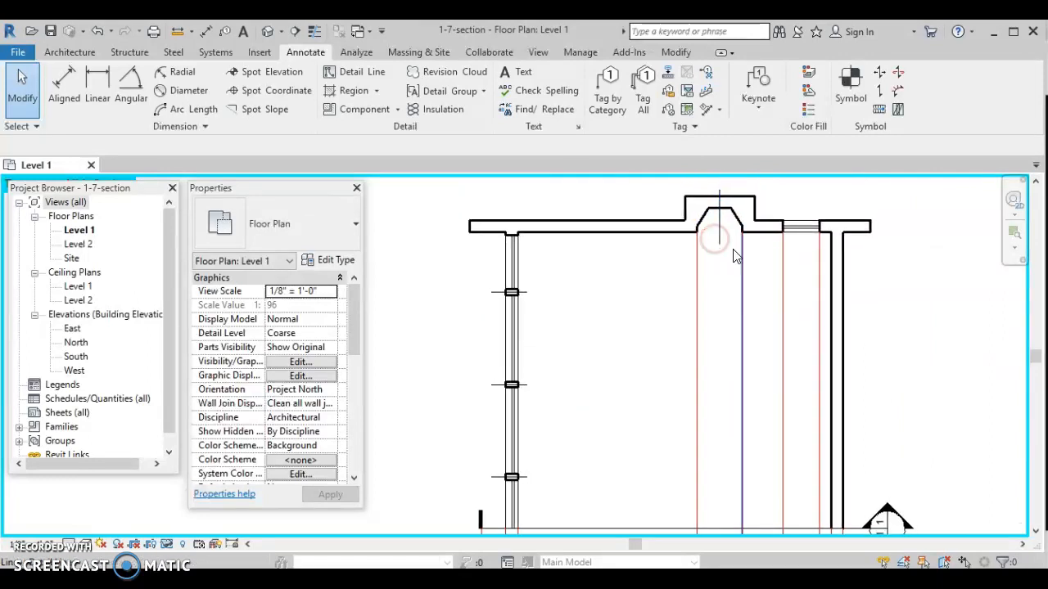
{"action": "scroll", "coordinate": [776, 421], "scroll_direction": "down", "scroll_amount": 3}
{"action": "middle_click_drag", "start_coordinate": [776, 420], "coordinate": [732, 276]}
{"action": "scroll", "coordinate": [739, 450], "scroll_direction": "down", "scroll_amount": 1}
{"action": "middle_click_drag", "start_coordinate": [742, 465], "coordinate": [701, 491]}
{"action": "scroll", "coordinate": [695, 463], "scroll_direction": "up", "scroll_amount": 3}
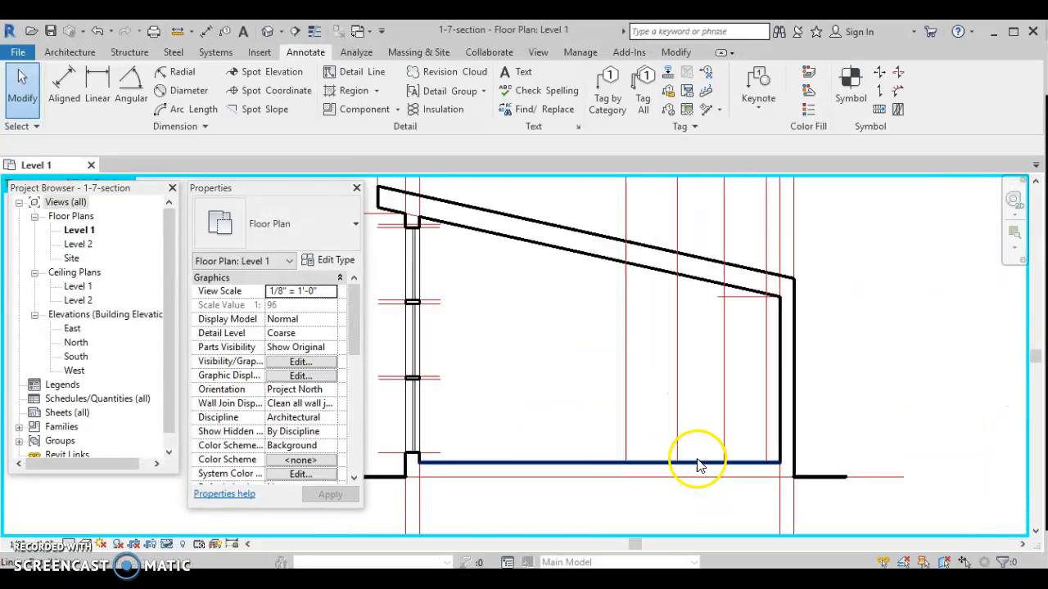
Offset a copy of the section's floor line 3' upward
{"action": "left_click", "coordinate": [698, 465]}
{"action": "left_click", "coordinate": [310, 78]}
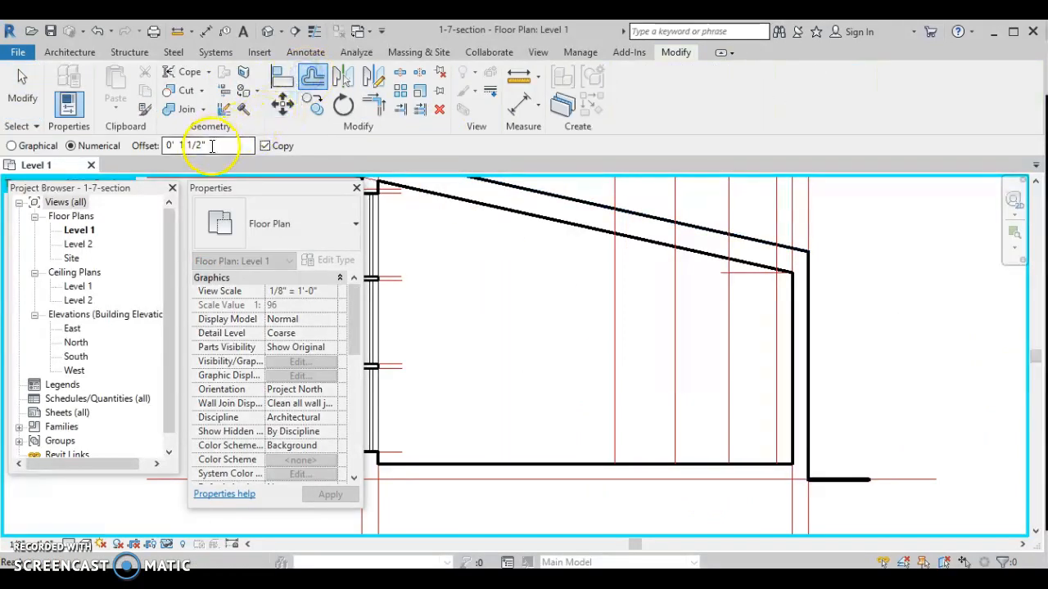
{"action": "type", "text": "3"}
{"action": "key", "text": "Return"}
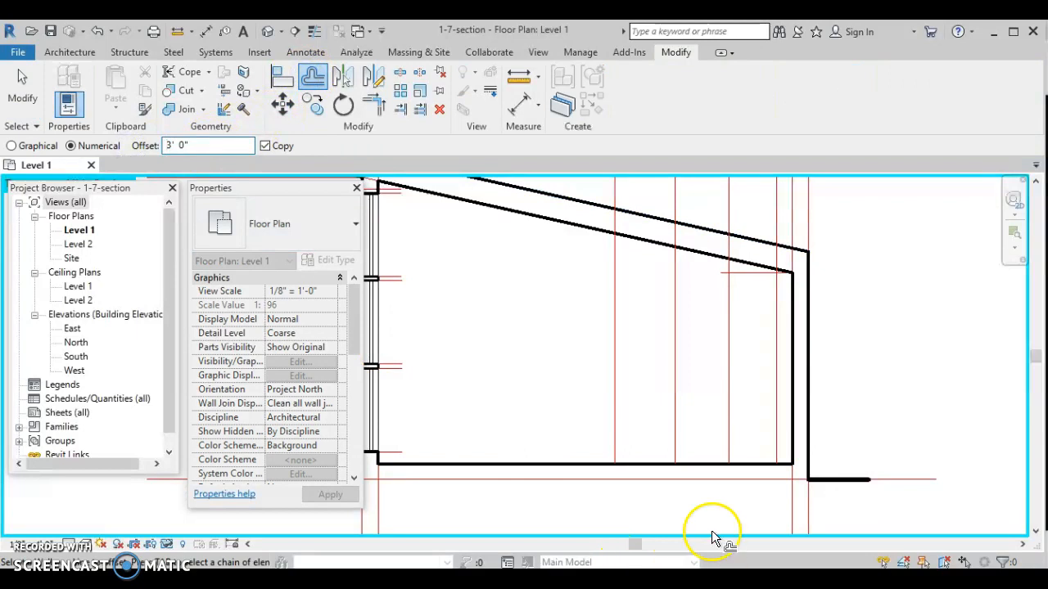
{"action": "left_click", "coordinate": [708, 462]}
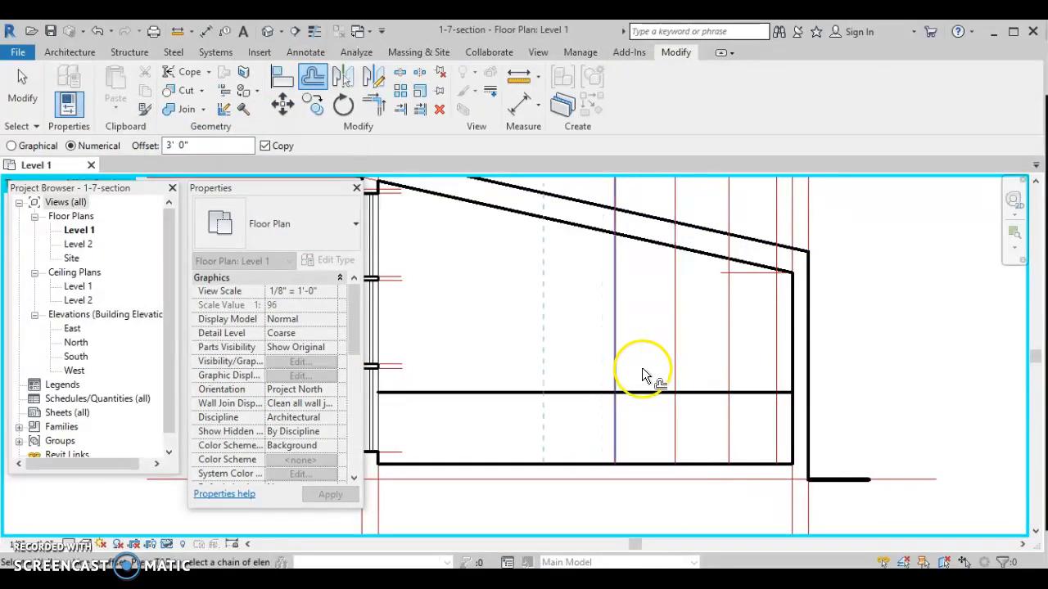
{"action": "left_click", "coordinate": [107, 146]}
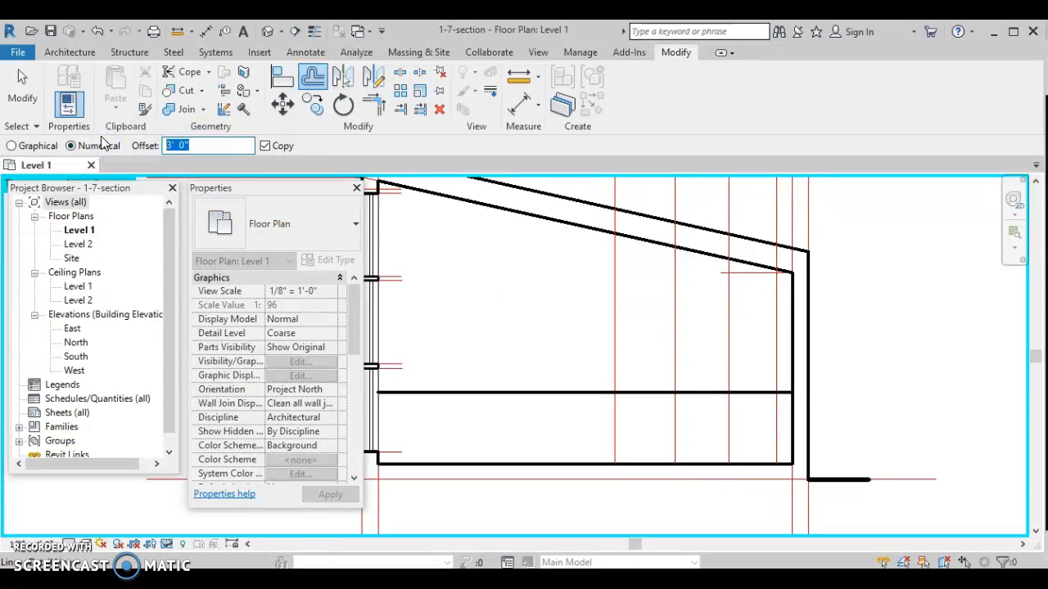
{"action": "left_click", "coordinate": [163, 166]}
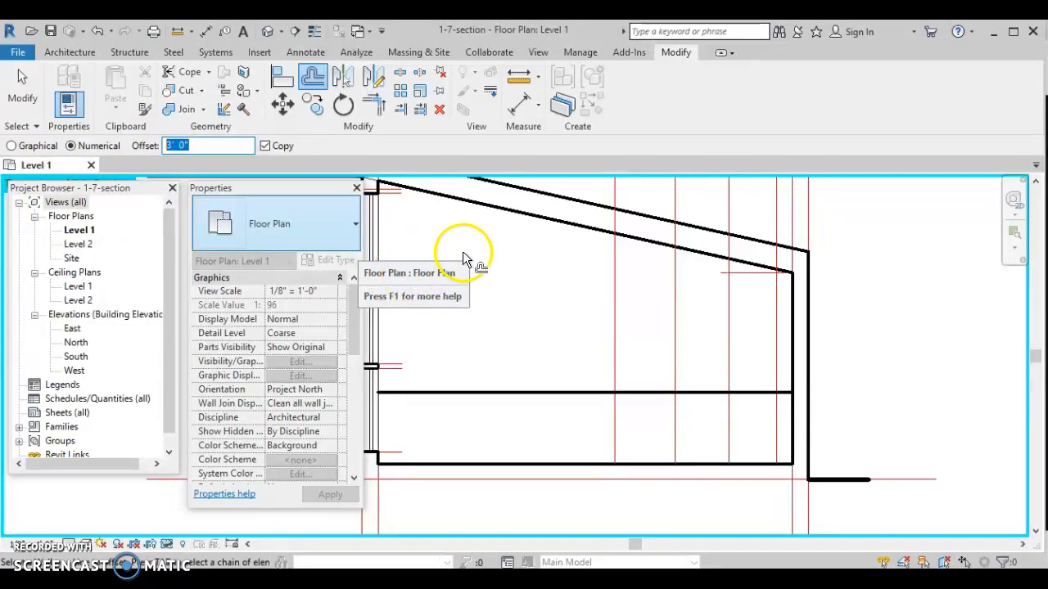
{"action": "key", "text": "Escape"}
{"action": "left_click", "coordinate": [430, 249]}
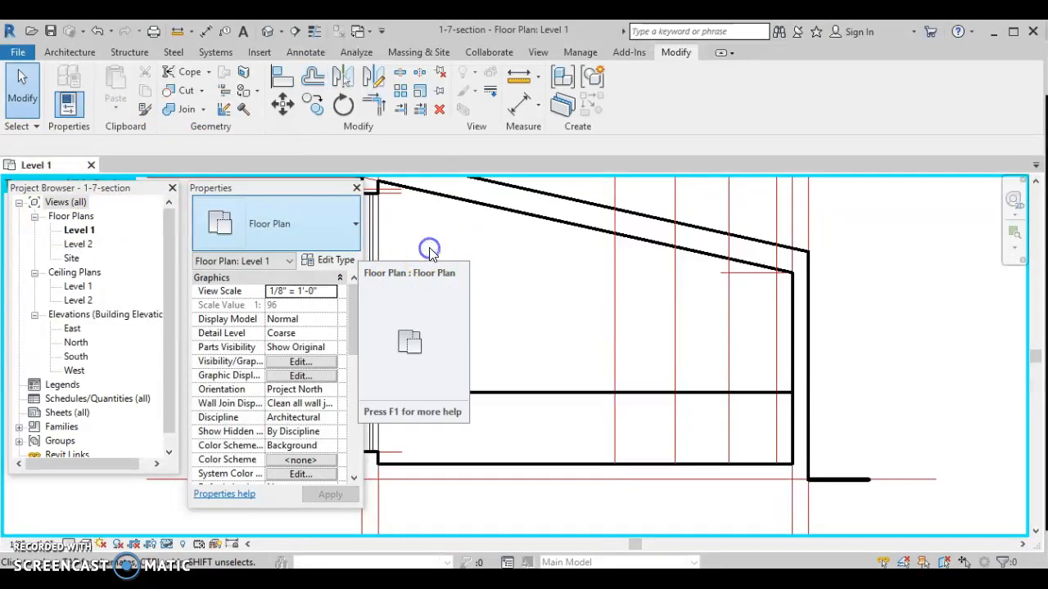
{"action": "left_click", "coordinate": [584, 449]}
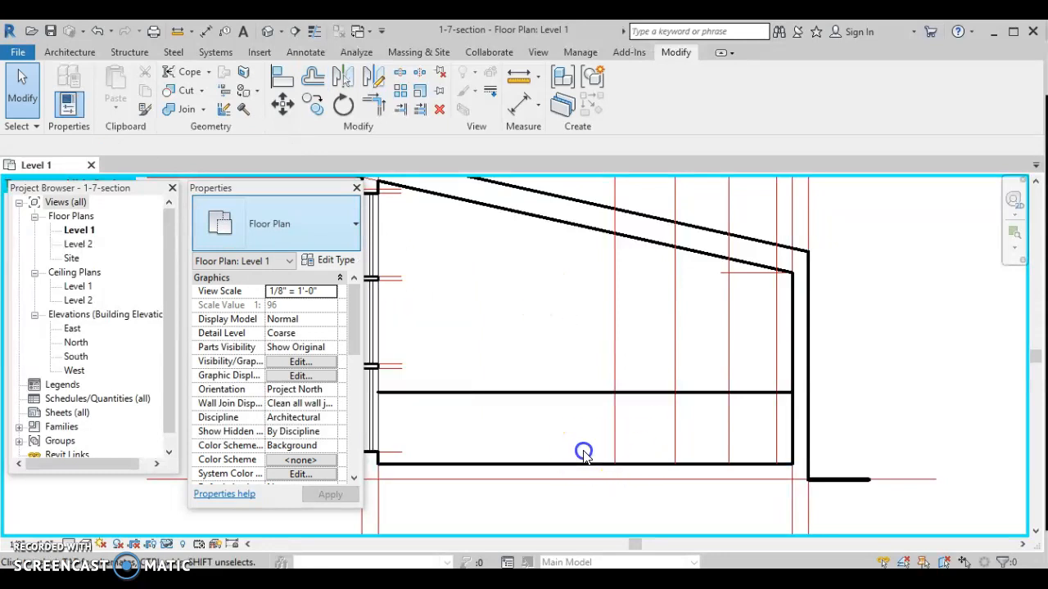
Stretch the lower construction line of the upper mullion pair into the room toward the projected fireplace lines
{"action": "left_click", "coordinate": [400, 281]}
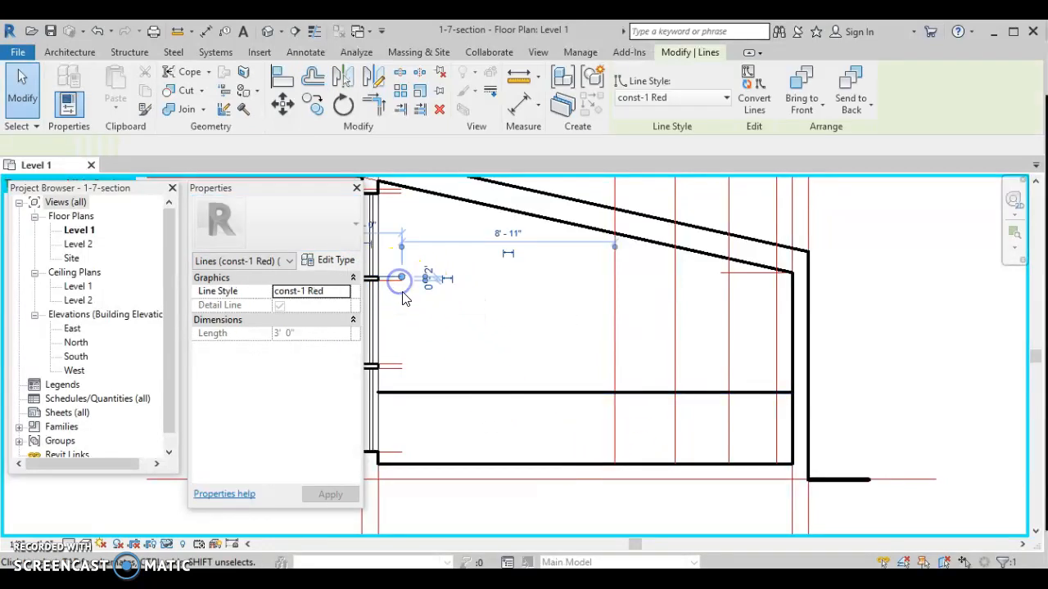
{"action": "scroll", "coordinate": [404, 285], "scroll_direction": "up", "scroll_amount": 3}
{"action": "left_click", "coordinate": [418, 295]}
{"action": "left_click", "coordinate": [401, 274]}
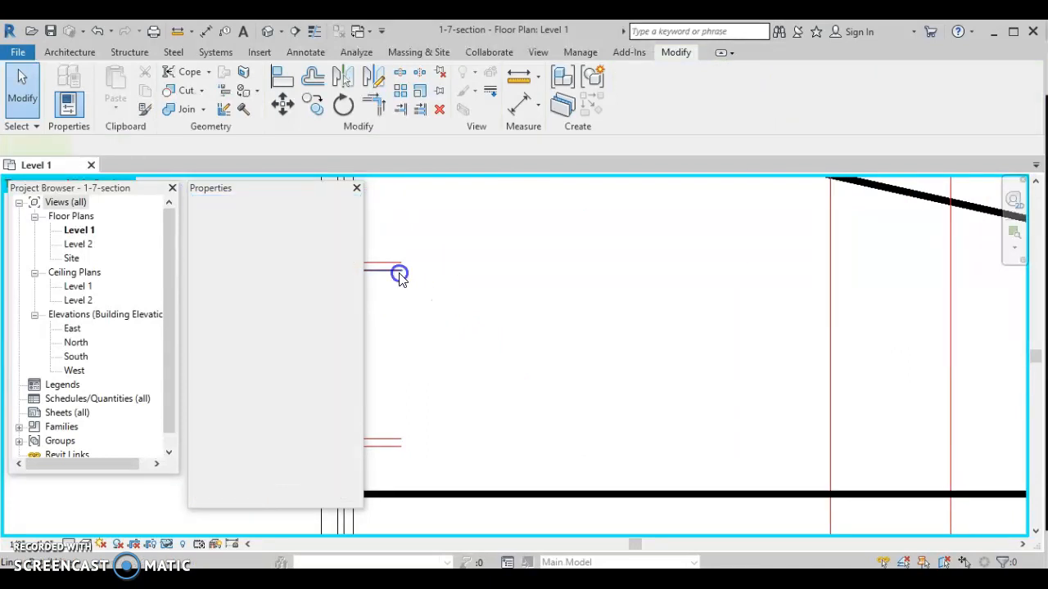
{"action": "left_click_drag", "start_coordinate": [402, 274], "coordinate": [721, 288]}
{"action": "left_click", "coordinate": [635, 328]}
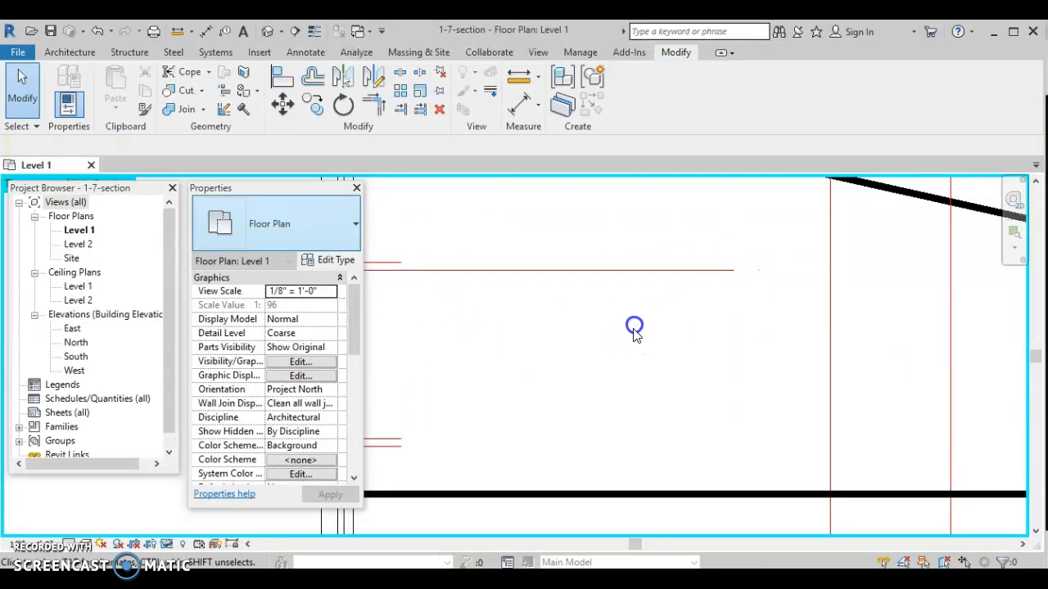
Extend the lower construction line of the upper mullion pair to the outer projected line nearest the solid exterior wall
{"action": "scroll", "coordinate": [635, 335], "scroll_direction": "down", "scroll_amount": 3}
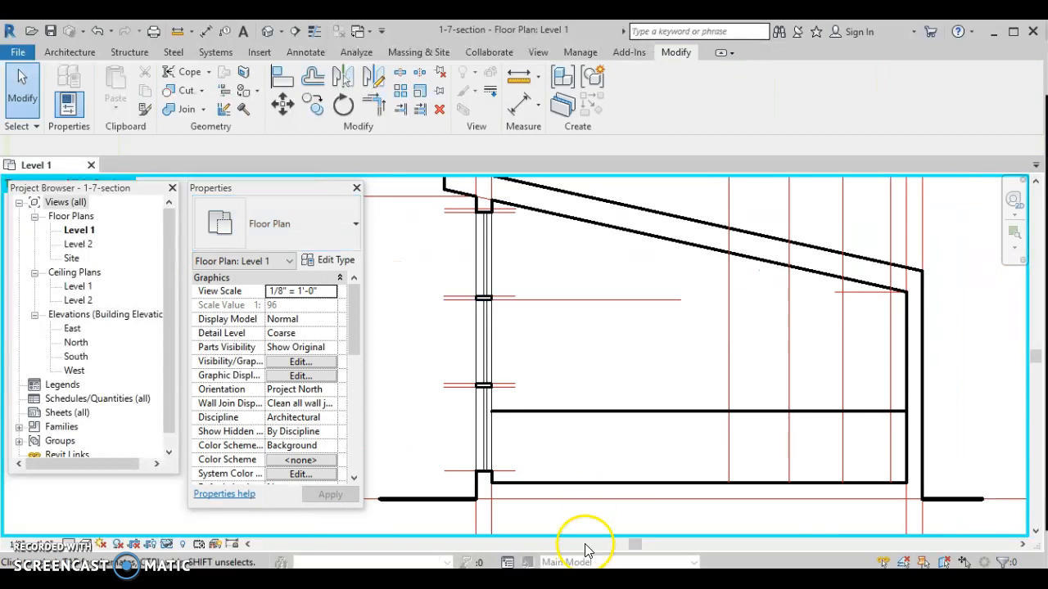
{"action": "left_click", "coordinate": [554, 298]}
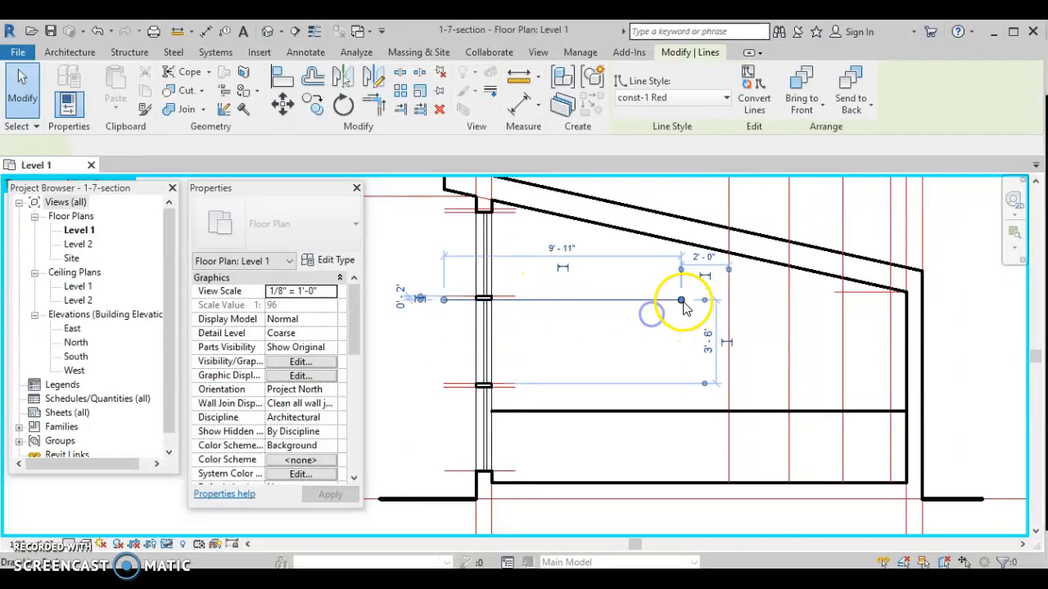
{"action": "left_click_drag", "start_coordinate": [680, 300], "coordinate": [884, 300]}
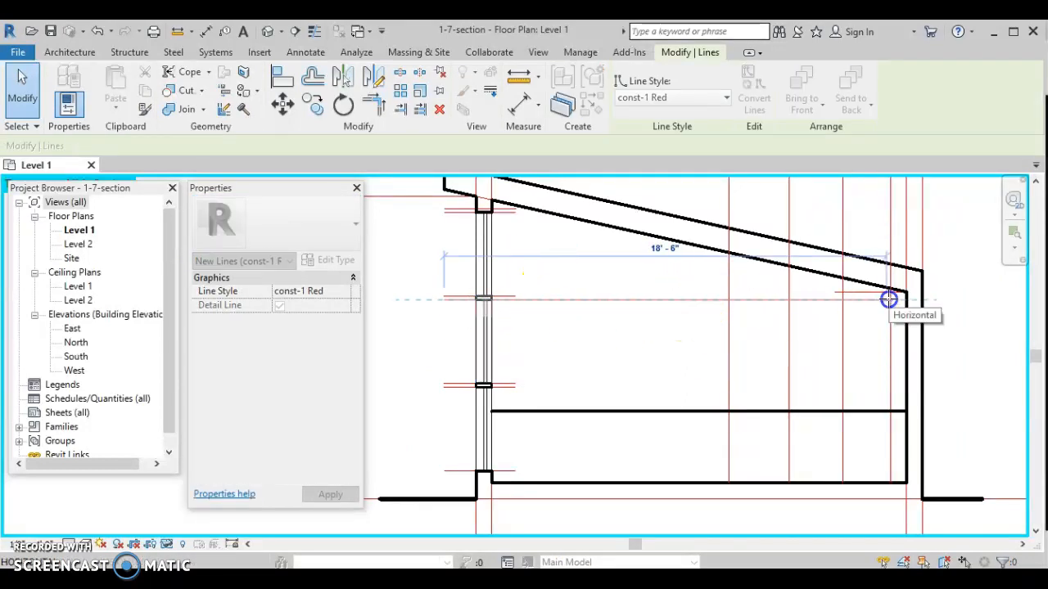
{"action": "left_click", "coordinate": [876, 331]}
{"action": "scroll", "coordinate": [876, 331], "scroll_direction": "up", "scroll_amount": 2}
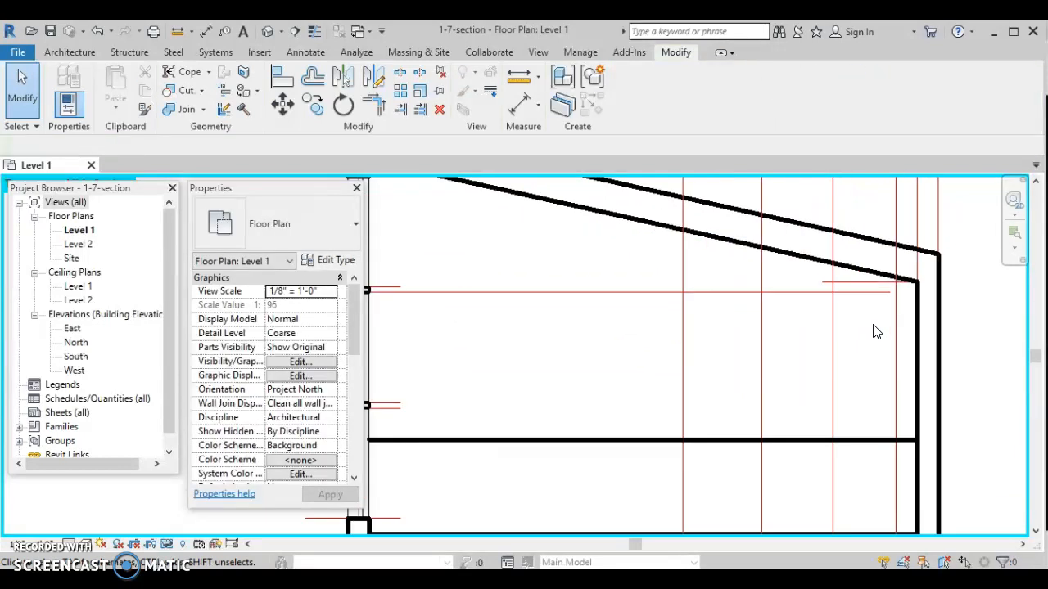
{"action": "left_click", "coordinate": [836, 292]}
{"action": "left_click_drag", "start_coordinate": [864, 291], "coordinate": [870, 291]}
{"action": "left_click", "coordinate": [853, 309]}
{"action": "scroll", "coordinate": [853, 309], "scroll_direction": "down", "scroll_amount": 3}
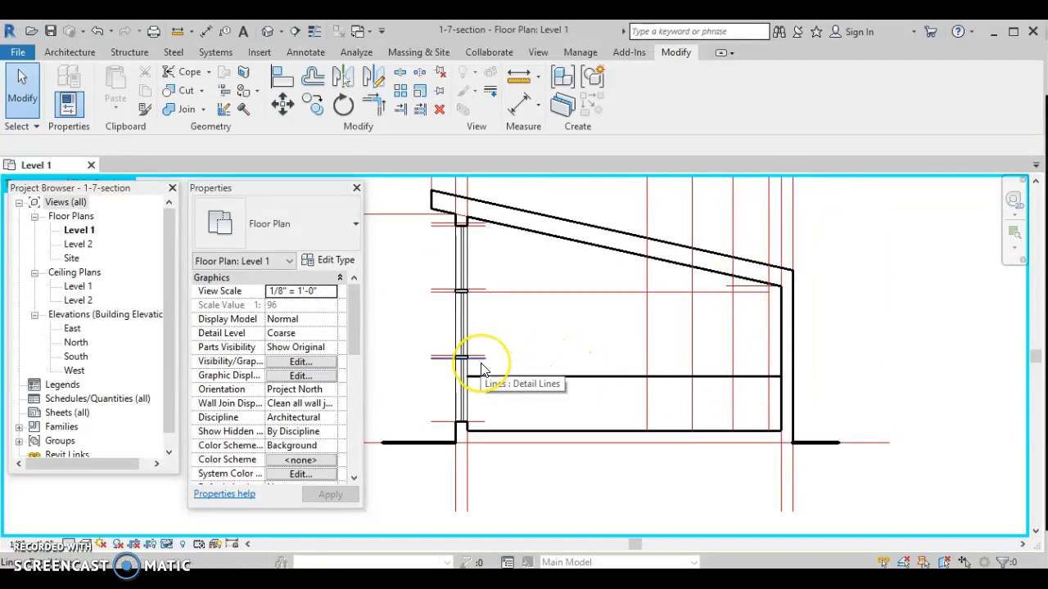
Extend the lower construction line of the lower mullion pair across the room to the same outer projected line
{"action": "scroll", "coordinate": [483, 370], "scroll_direction": "up", "scroll_amount": 2}
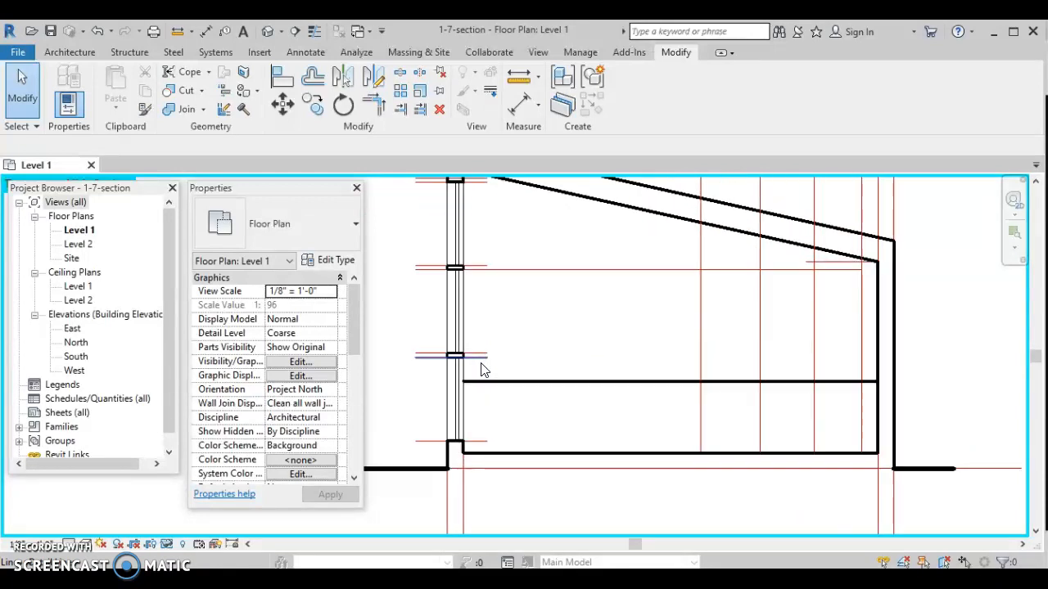
{"action": "left_click", "coordinate": [480, 360]}
{"action": "left_click_drag", "start_coordinate": [488, 355], "coordinate": [813, 358]}
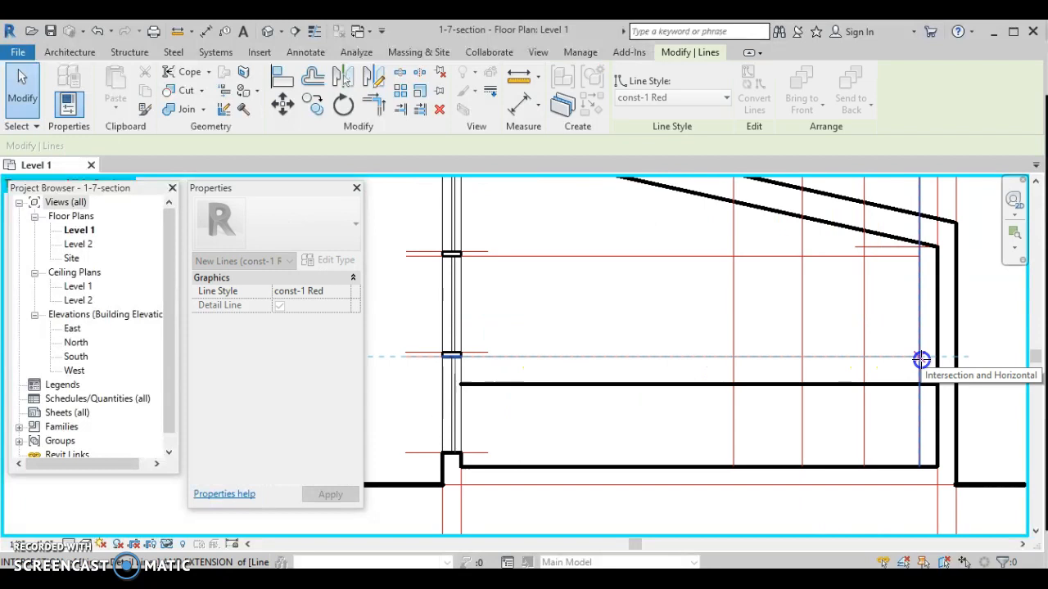
{"action": "mouse_move", "coordinate": [920, 360]}
{"action": "left_mouse_down"}
{"action": "mouse_move", "coordinate": [895, 357]}
{"action": "mouse_move", "coordinate": [917, 358]}
{"action": "left_mouse_up"}
{"action": "left_click", "coordinate": [876, 348]}
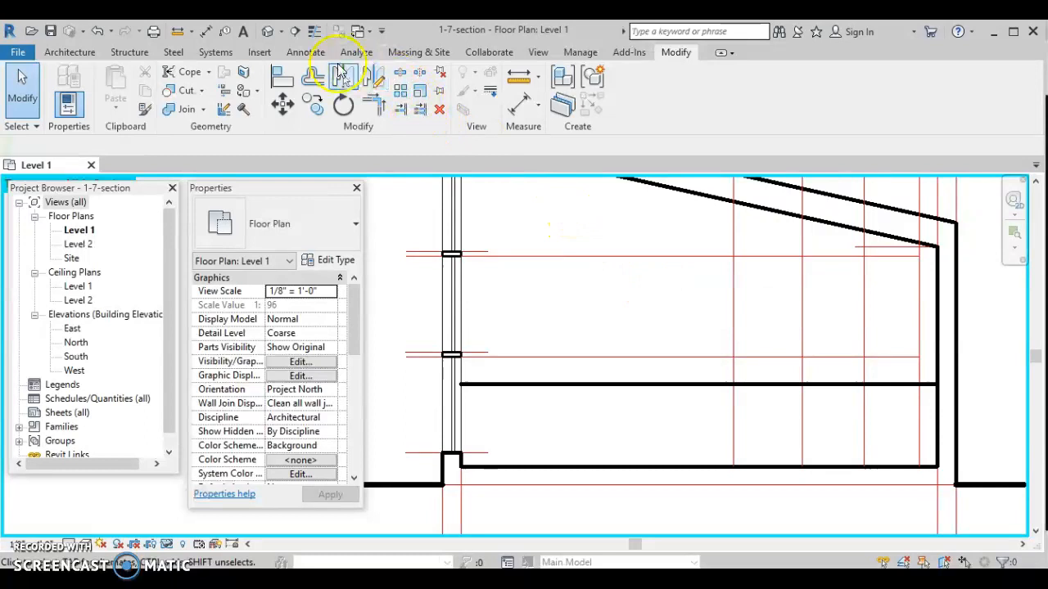
Draw an I-2 detail line rectangle, 2' by 4' 8", between the two outer projected lines from the upper mullion line down to the offset floor line
{"action": "left_click", "coordinate": [305, 54]}
{"action": "left_click", "coordinate": [352, 72]}
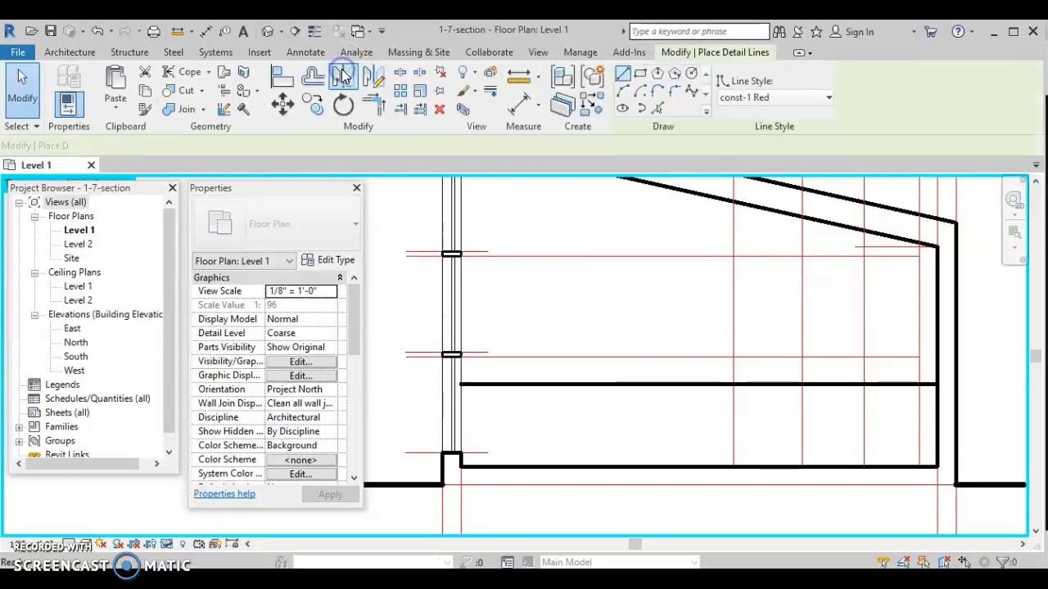
{"action": "left_click", "coordinate": [783, 100]}
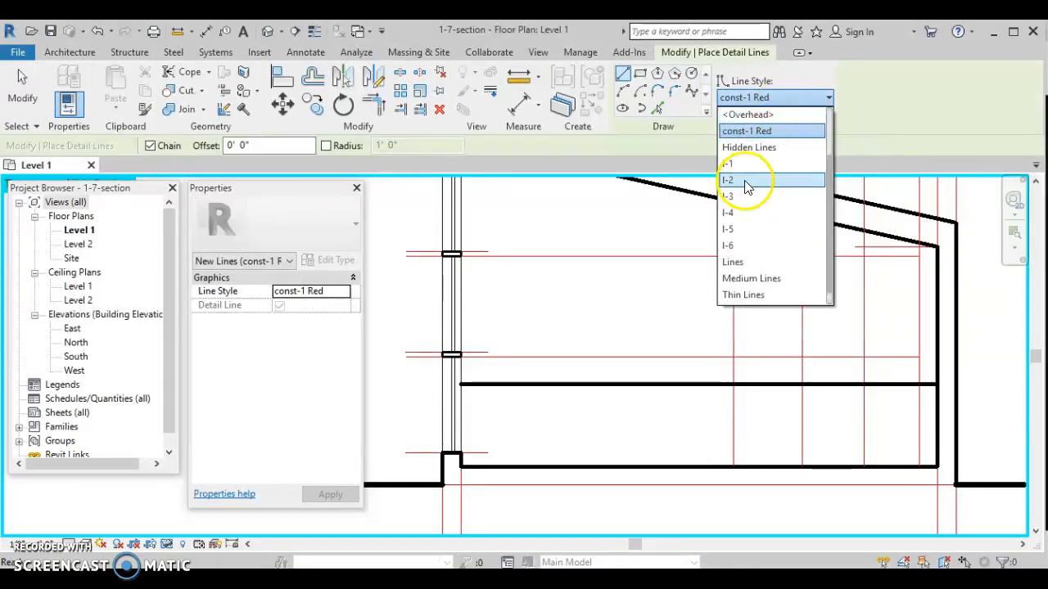
{"action": "left_click", "coordinate": [741, 180]}
{"action": "scroll", "coordinate": [867, 282], "scroll_direction": "up", "scroll_amount": 2}
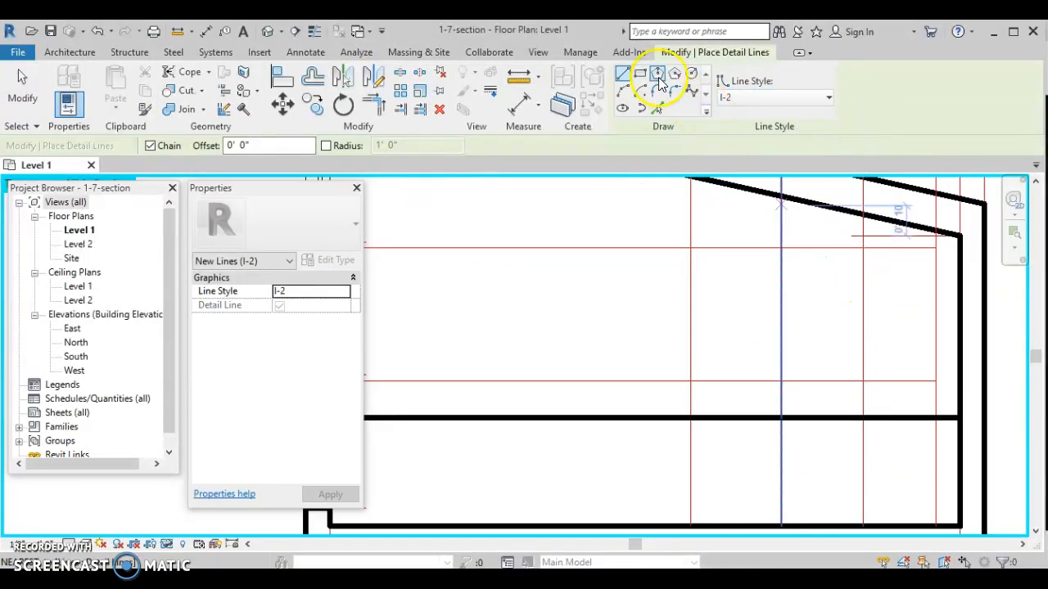
{"action": "left_click", "coordinate": [640, 72]}
{"action": "left_click", "coordinate": [863, 248]}
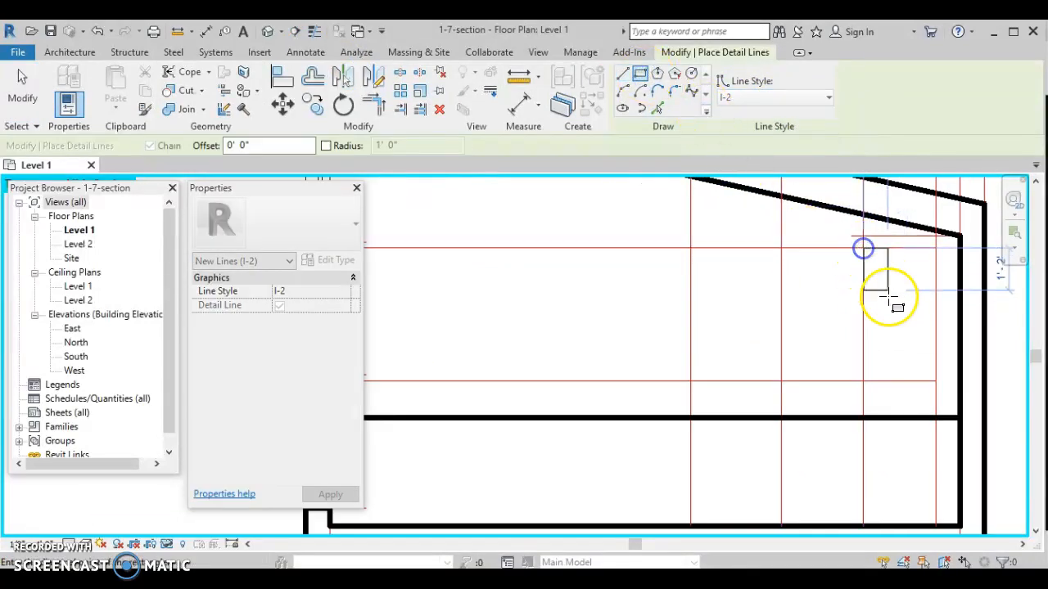
{"action": "left_click", "coordinate": [935, 418]}
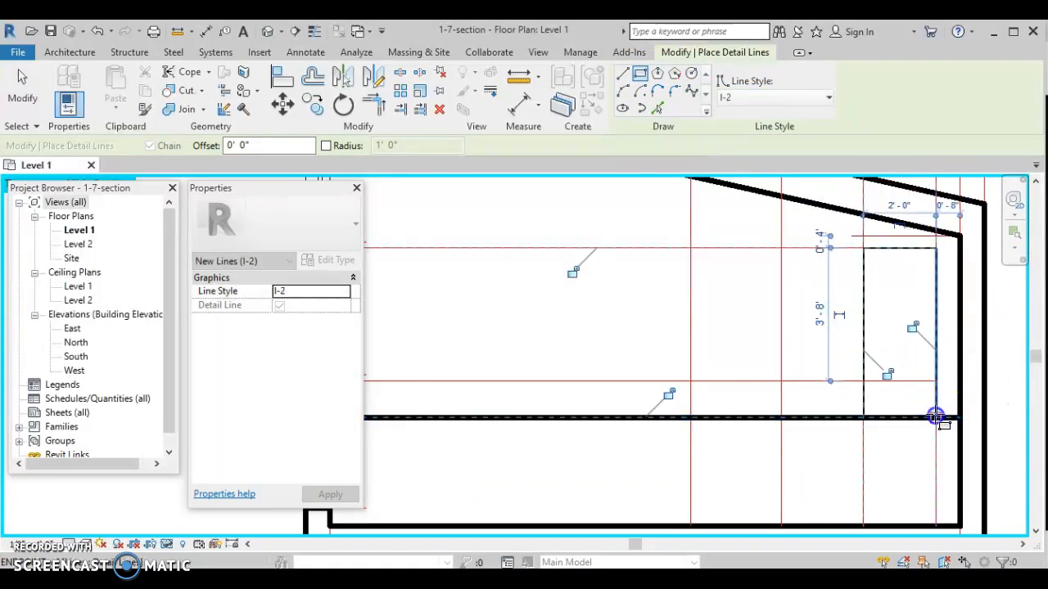
{"action": "key", "text": "Escape"}
Delete the copied floor line 3' above the section's floor
{"action": "left_click", "coordinate": [702, 419]}
{"action": "key", "text": "Delete"}
{"action": "left_click", "coordinate": [925, 327]}
{"action": "middle_click_drag", "start_coordinate": [905, 299], "coordinate": [856, 350]}
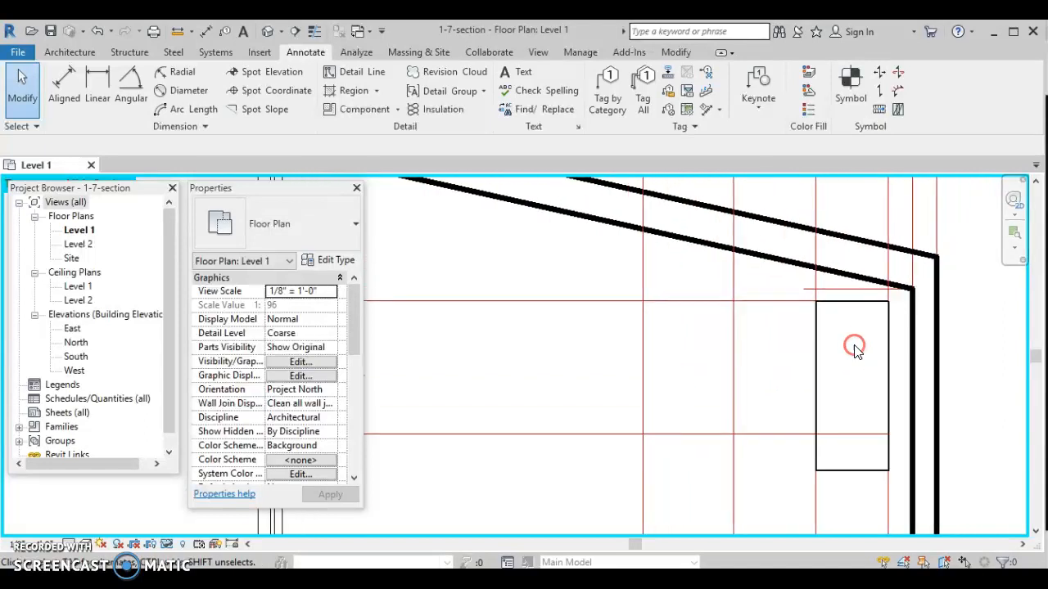
Offset copies of all four sides of the window rectangle 1 1/2" outward
{"action": "left_click", "coordinate": [837, 301]}
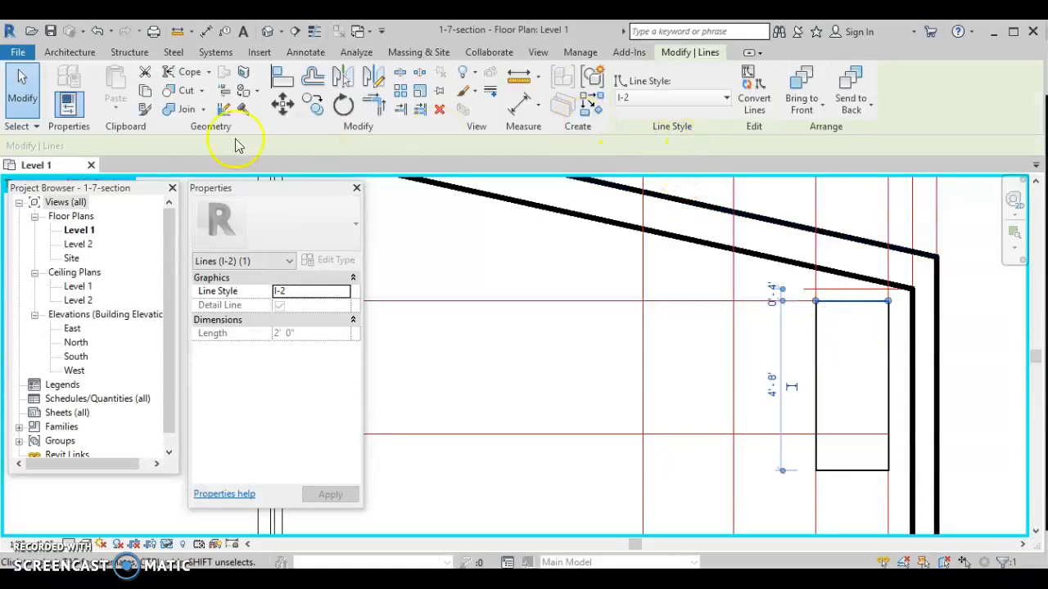
{"action": "left_click", "coordinate": [314, 77]}
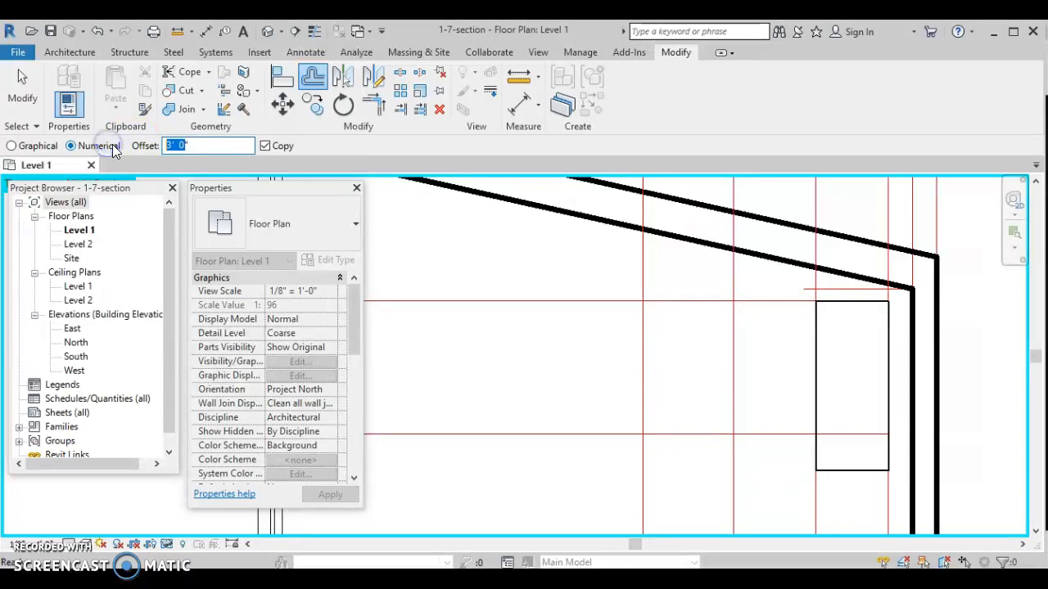
{"action": "left_click", "coordinate": [869, 326]}
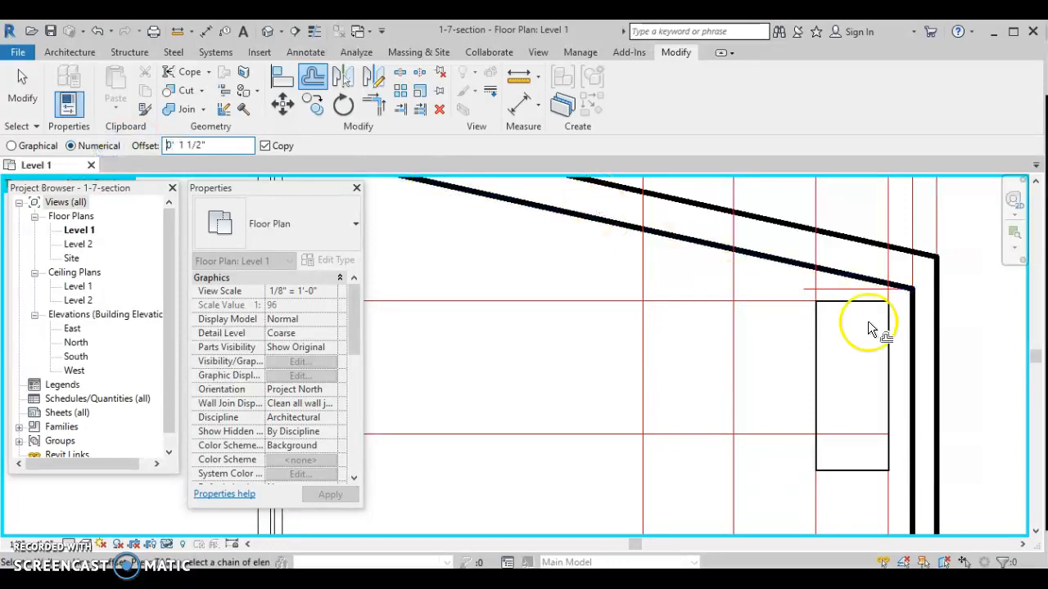
{"action": "left_click", "coordinate": [845, 300]}
{"action": "left_click", "coordinate": [813, 321]}
{"action": "left_click", "coordinate": [886, 320]}
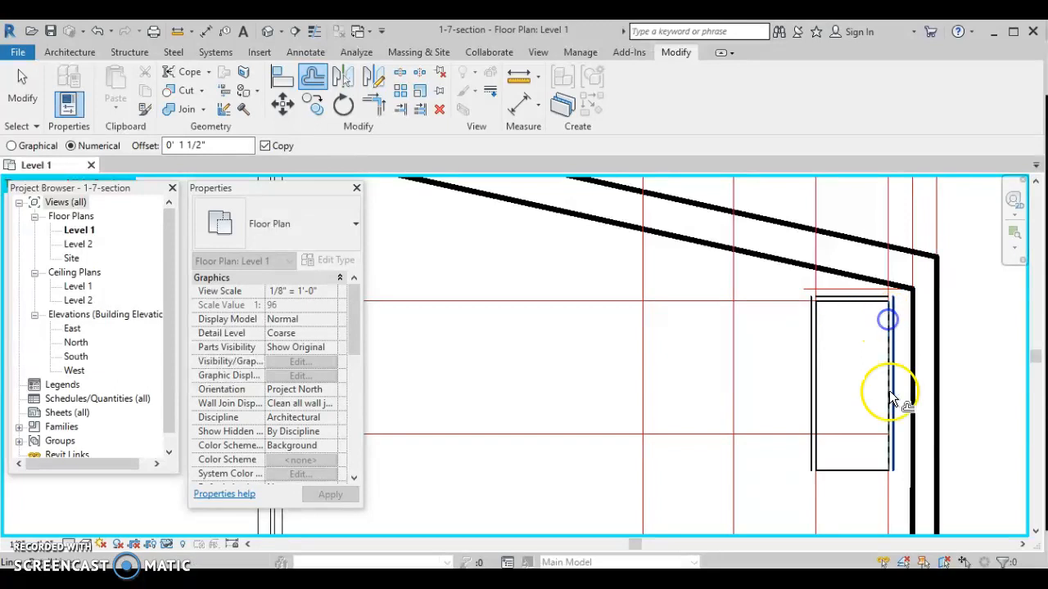
{"action": "left_click", "coordinate": [878, 470]}
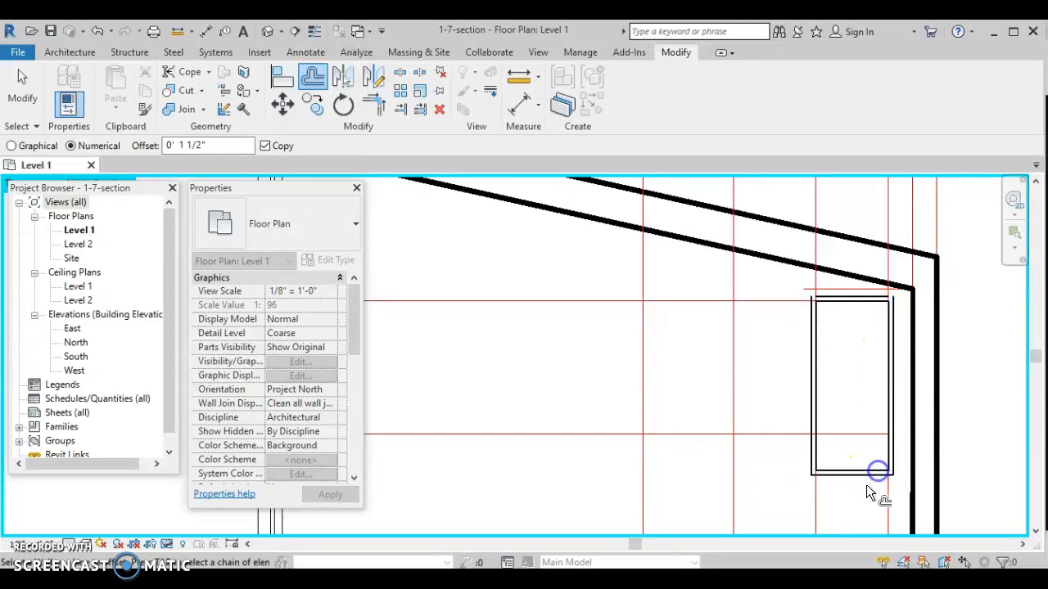
{"action": "key", "text": "Escape"}
Join the outer window frame's top line to both of its side lines with Trim/Extend to Corner
{"action": "scroll", "coordinate": [851, 285], "scroll_direction": "up", "scroll_amount": 3}
{"action": "left_click", "coordinate": [818, 304]}
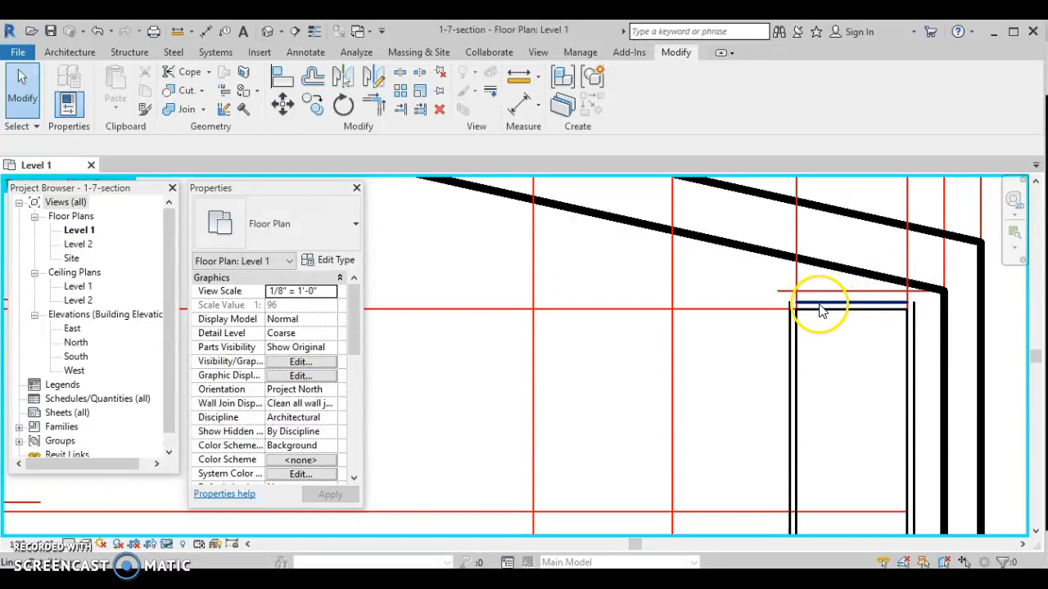
{"action": "left_click", "coordinate": [377, 109]}
{"action": "left_click", "coordinate": [826, 302]}
{"action": "left_click", "coordinate": [848, 305]}
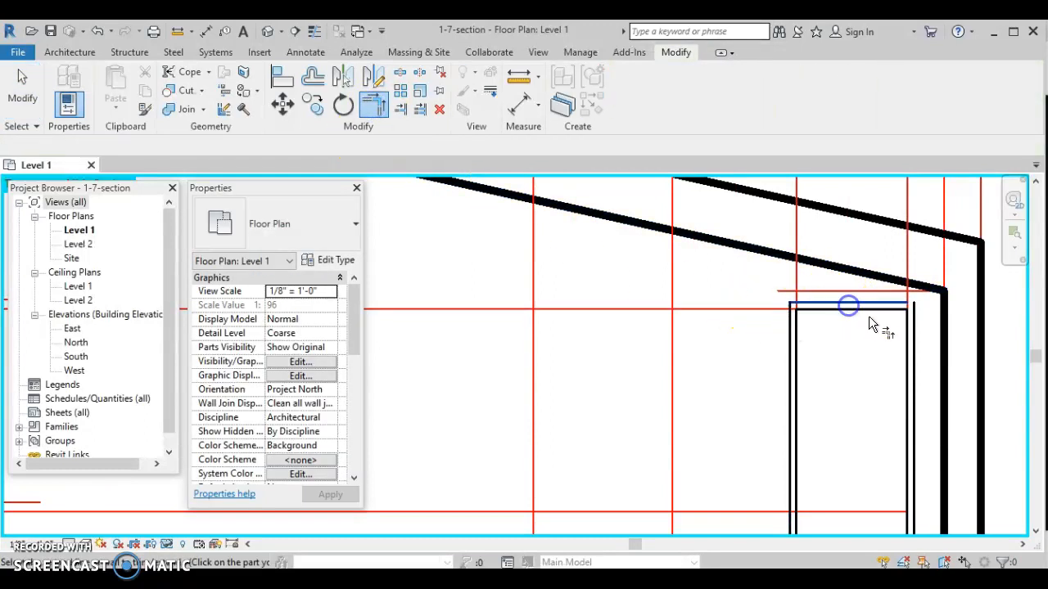
{"action": "left_click", "coordinate": [917, 320]}
{"action": "scroll", "coordinate": [884, 438], "scroll_direction": "down", "scroll_amount": 2}
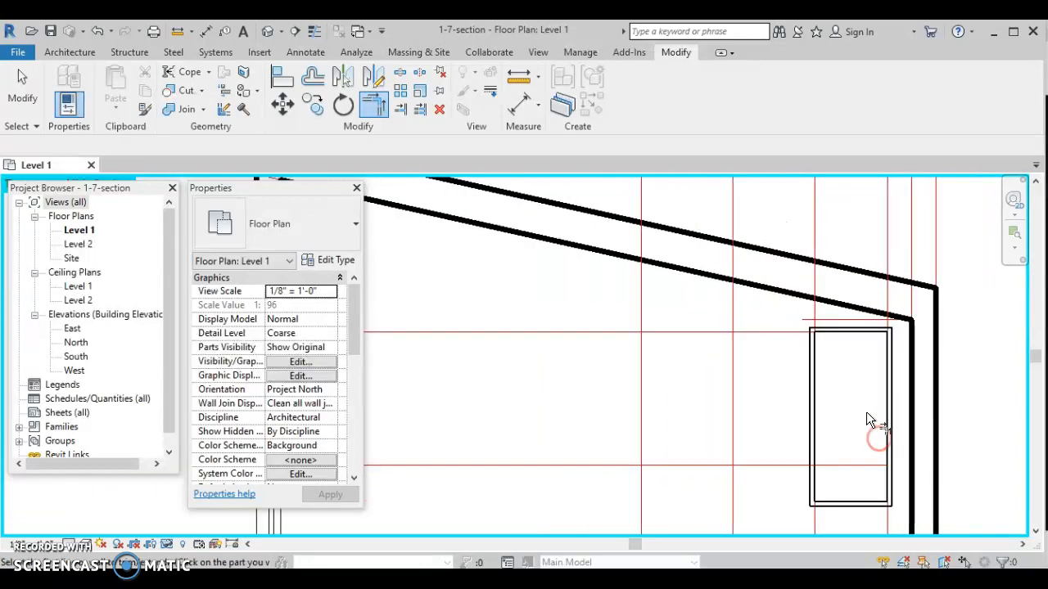
{"action": "key", "text": "Escape"}
Change the left, top and right lines of the outer window frame to line style I-1
{"action": "scroll", "coordinate": [843, 381], "scroll_direction": "up", "scroll_amount": 2}
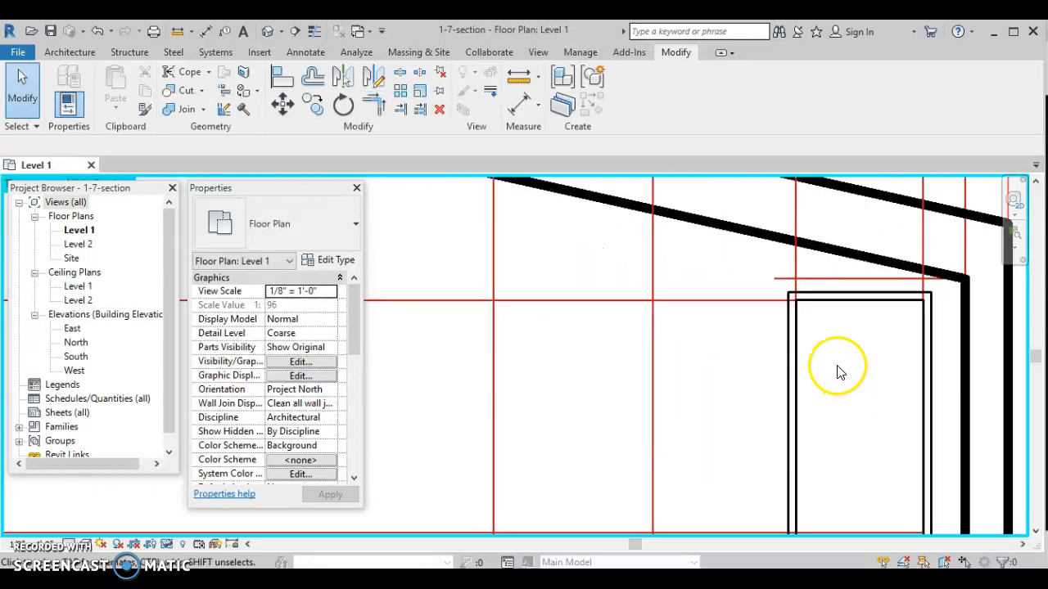
{"action": "left_click", "coordinate": [788, 346]}
{"action": "left_click", "coordinate": [696, 99]}
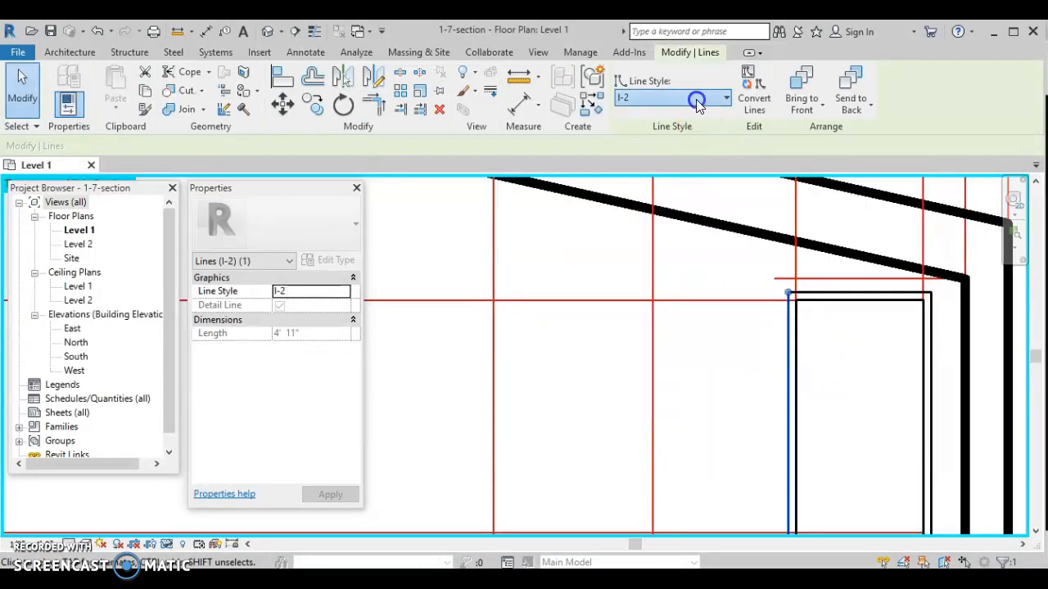
{"action": "left_click", "coordinate": [656, 149]}
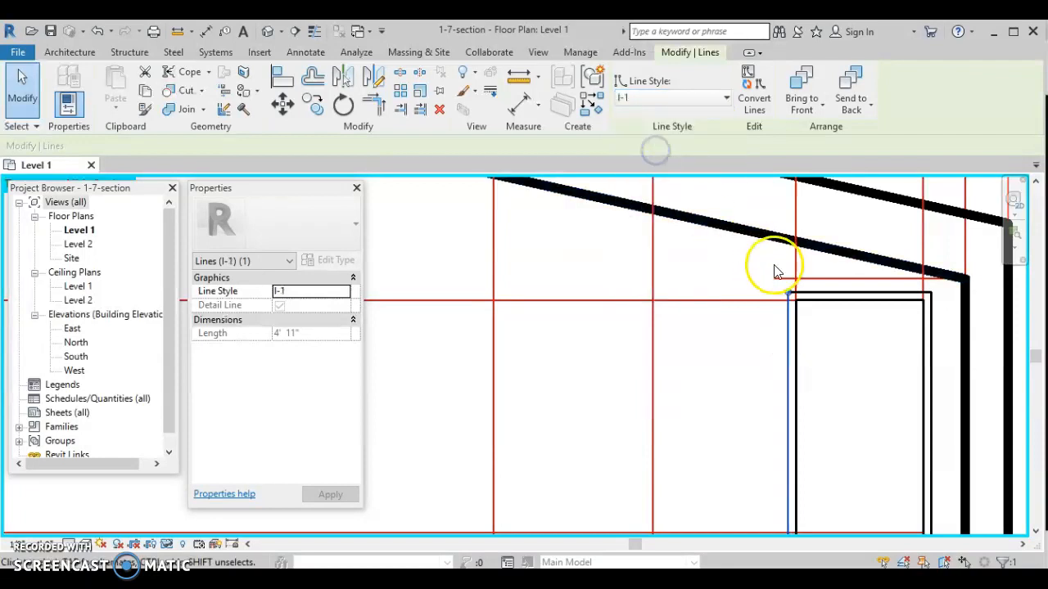
{"action": "left_click", "coordinate": [823, 341]}
{"action": "left_click", "coordinate": [816, 295]}
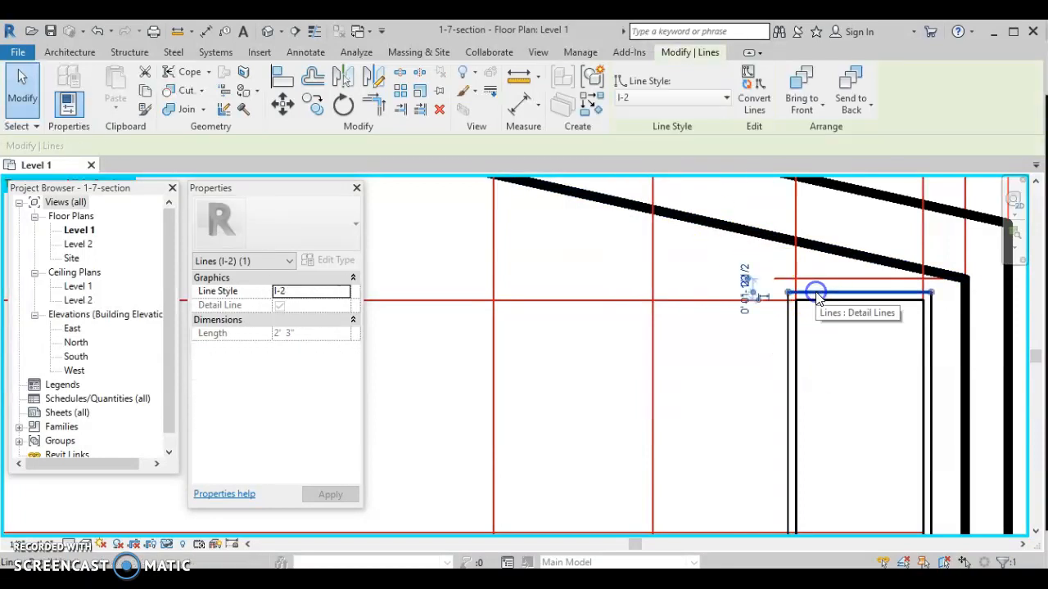
{"action": "left_click", "coordinate": [933, 336]}
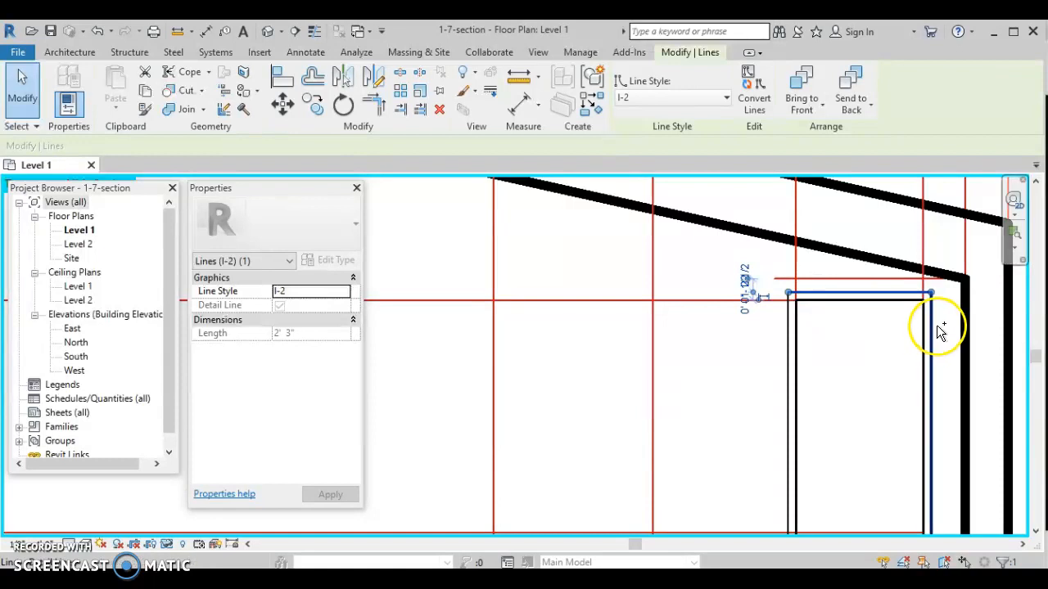
{"action": "left_click", "coordinate": [932, 324], "text": "ctrl"}
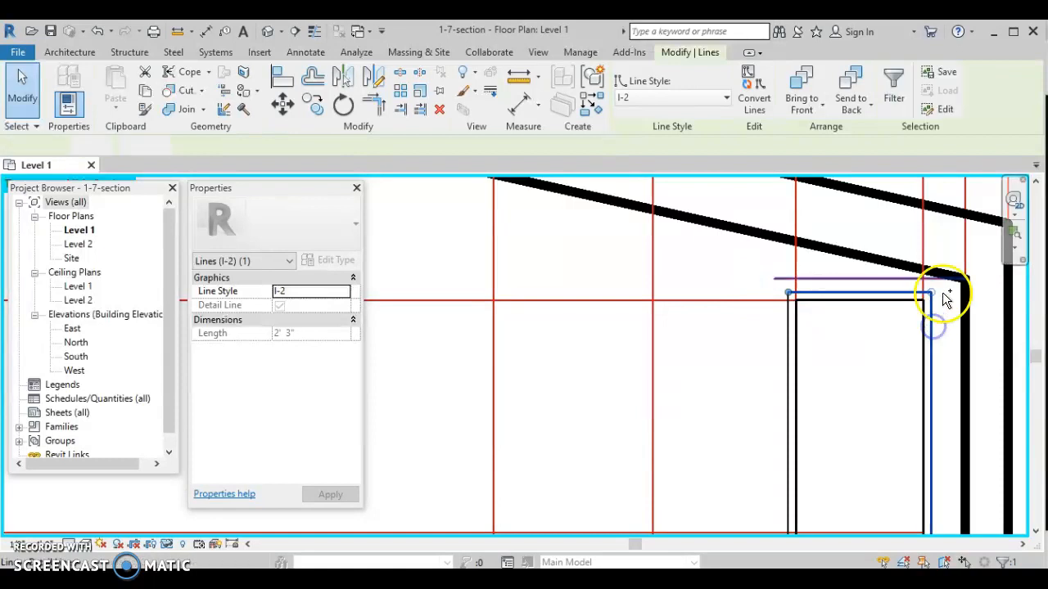
{"action": "left_click", "coordinate": [670, 98]}
{"action": "left_click", "coordinate": [650, 148]}
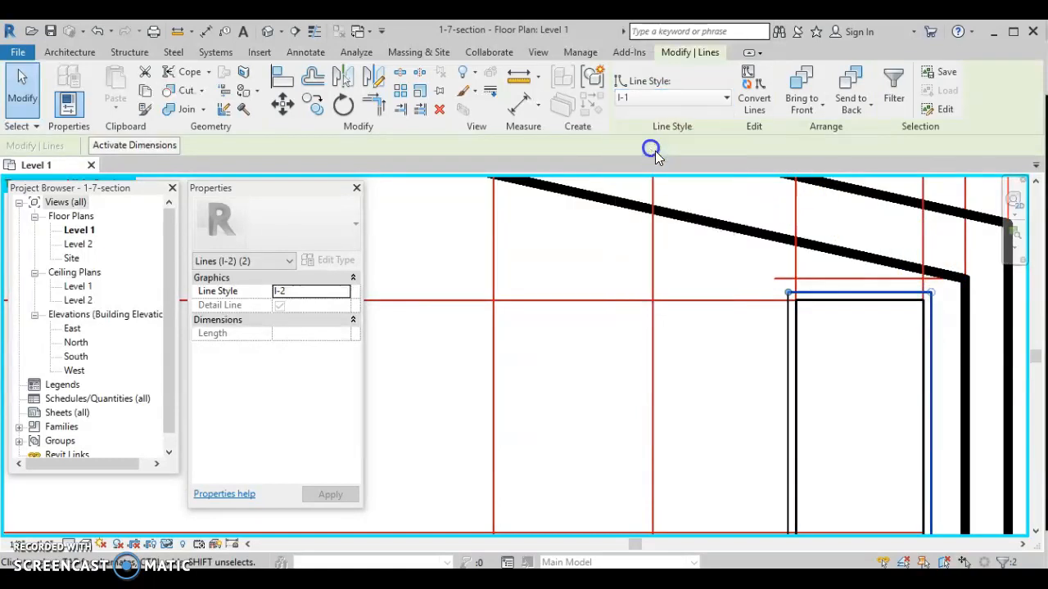
Change the bottom line of the outer window frame to line style I-1
{"action": "scroll", "coordinate": [846, 423], "scroll_direction": "down", "scroll_amount": 2}
{"action": "middle_click_drag", "start_coordinate": [846, 421], "coordinate": [736, 283]}
{"action": "scroll", "coordinate": [765, 340], "scroll_direction": "up", "scroll_amount": 3}
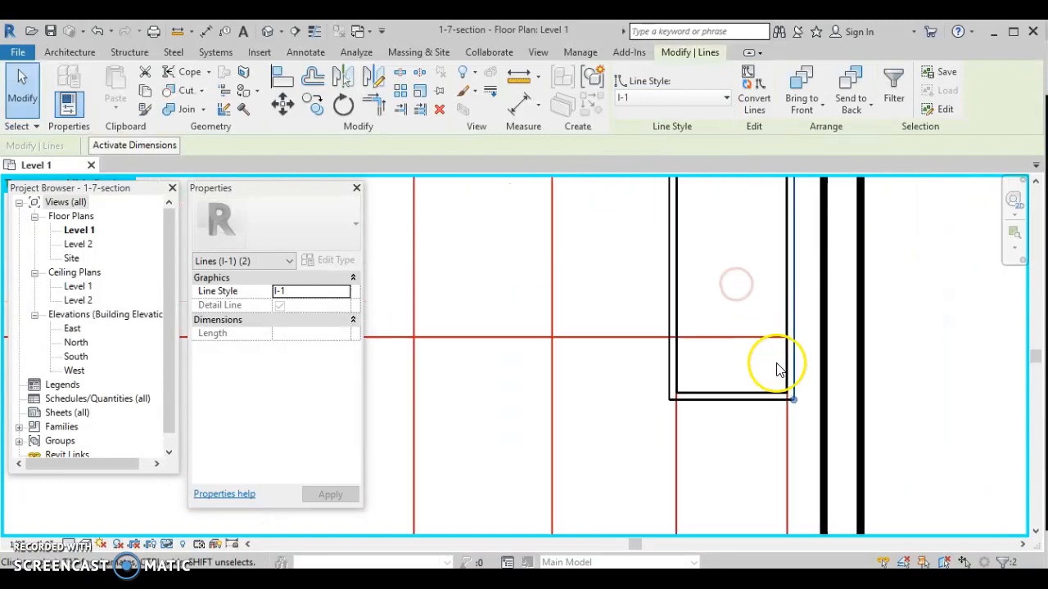
{"action": "scroll", "coordinate": [803, 391], "scroll_direction": "up", "scroll_amount": 2}
{"action": "left_click", "coordinate": [756, 428]}
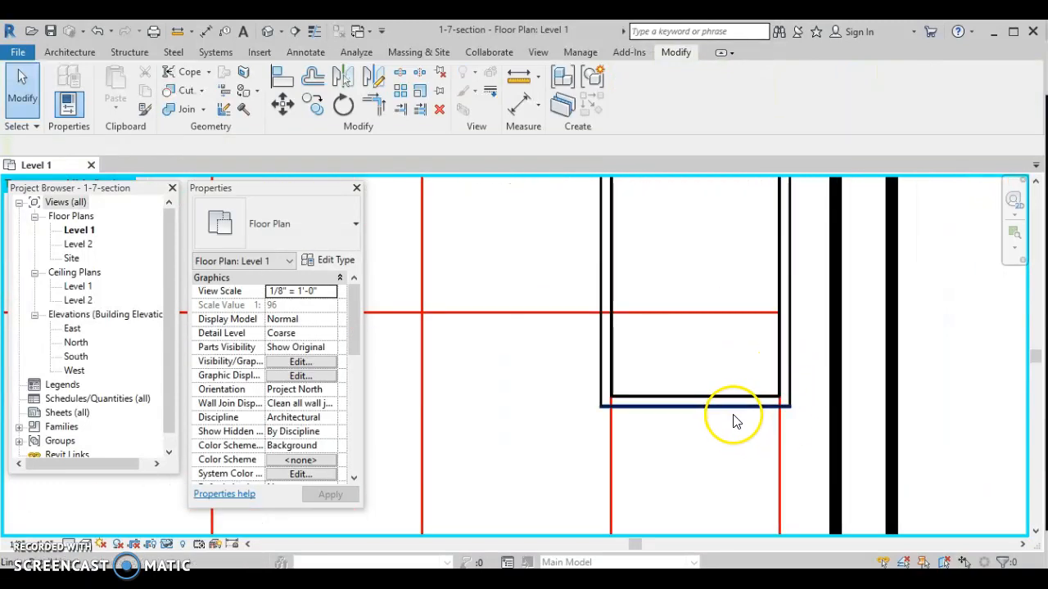
{"action": "left_click", "coordinate": [733, 415]}
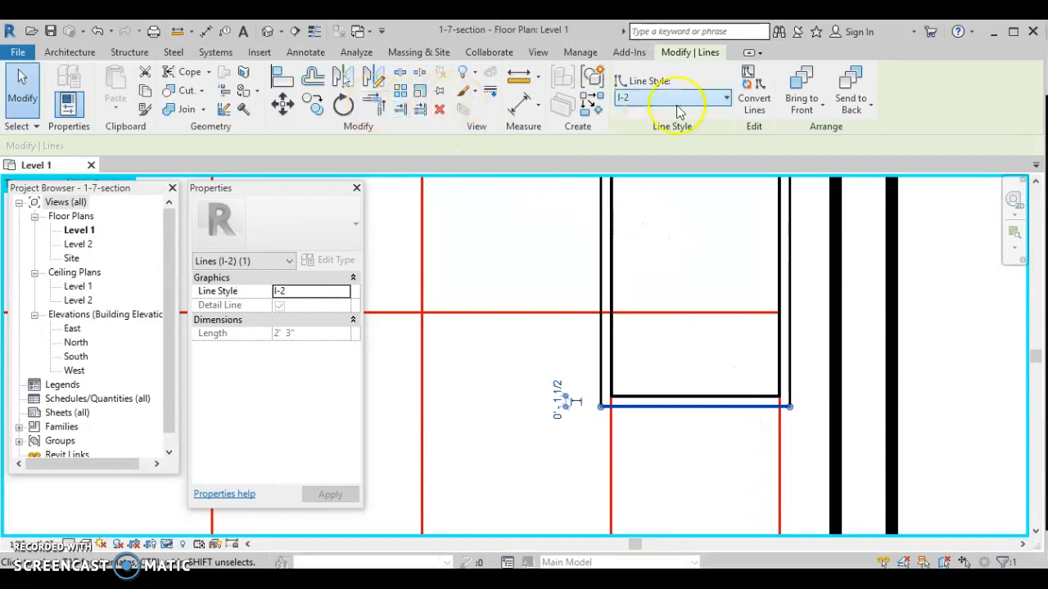
{"action": "left_click", "coordinate": [720, 99]}
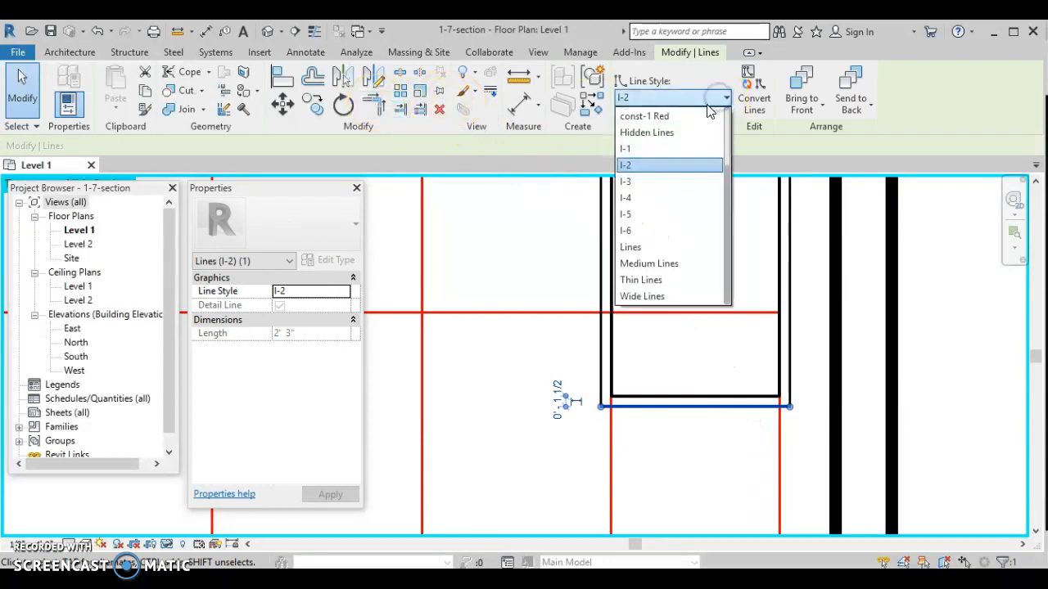
{"action": "left_click", "coordinate": [658, 147]}
{"action": "left_click", "coordinate": [688, 183]}
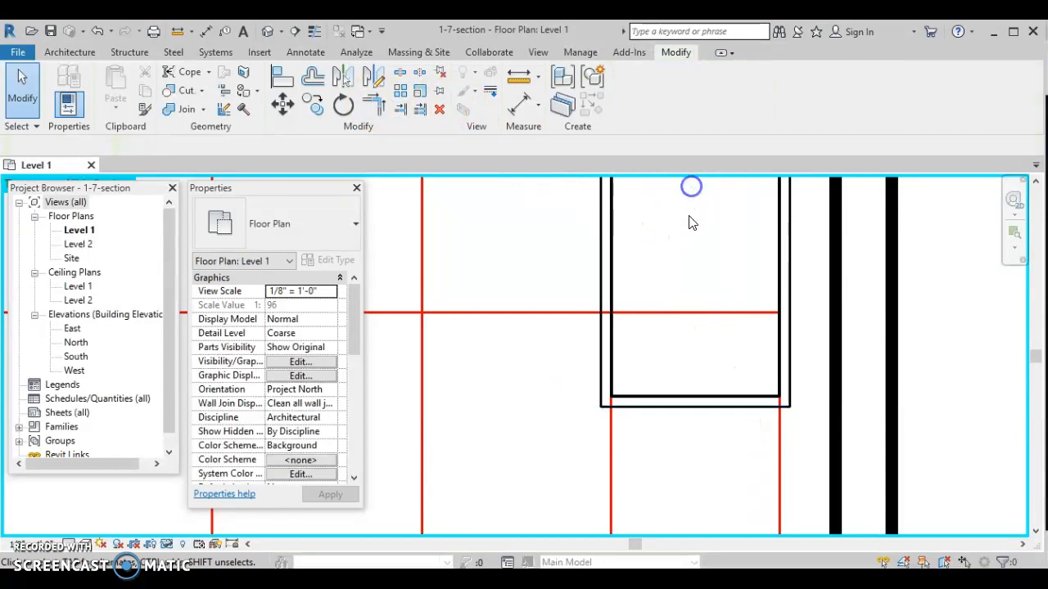
Change the bottom and right lines of the inner window rectangle to line style I-3
{"action": "left_click", "coordinate": [674, 399]}
{"action": "left_click", "coordinate": [659, 98]}
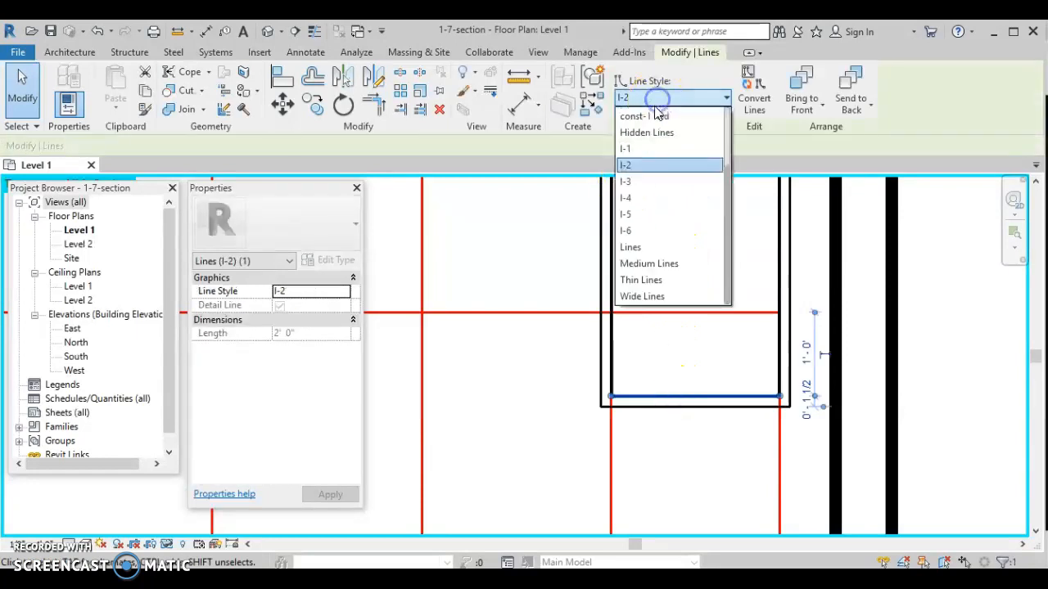
{"action": "left_click", "coordinate": [651, 182]}
{"action": "left_click", "coordinate": [696, 350]}
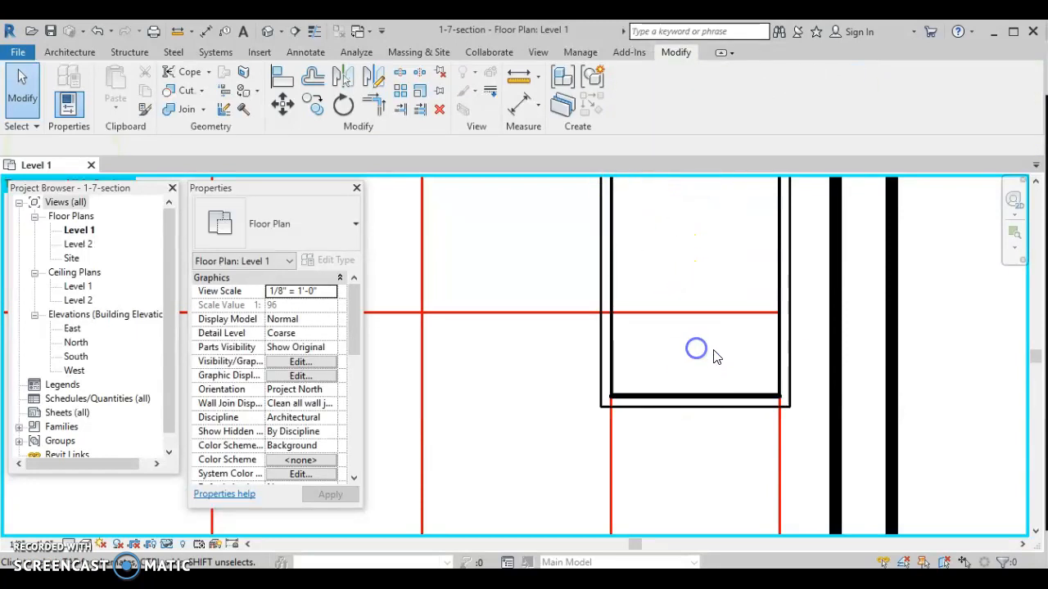
{"action": "left_click", "coordinate": [777, 361]}
{"action": "left_click", "coordinate": [663, 98]}
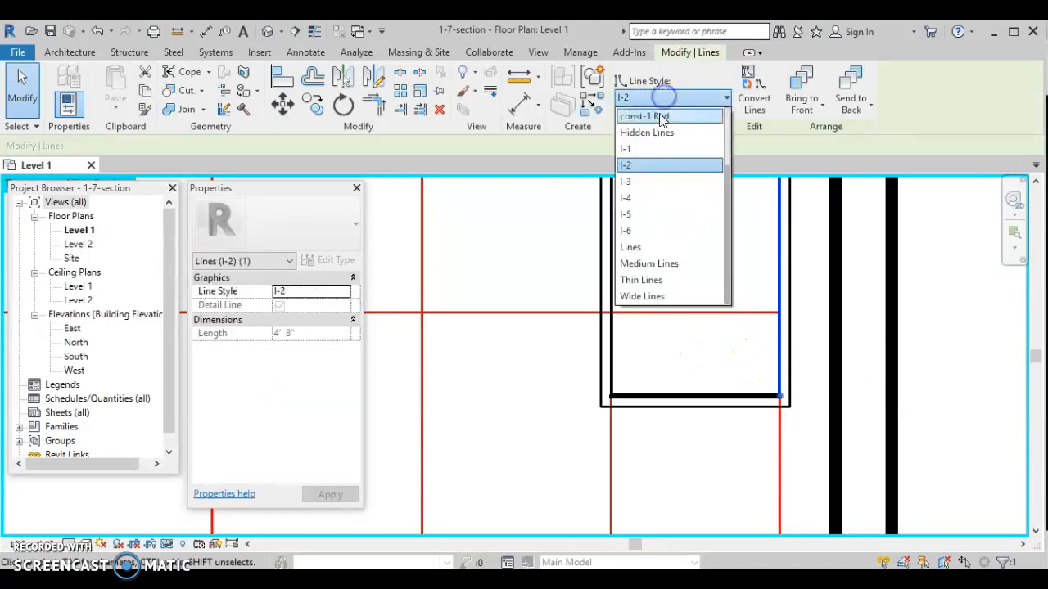
{"action": "left_click", "coordinate": [646, 182]}
{"action": "left_click", "coordinate": [689, 230]}
{"action": "scroll", "coordinate": [695, 294], "scroll_direction": "down", "scroll_amount": 5}
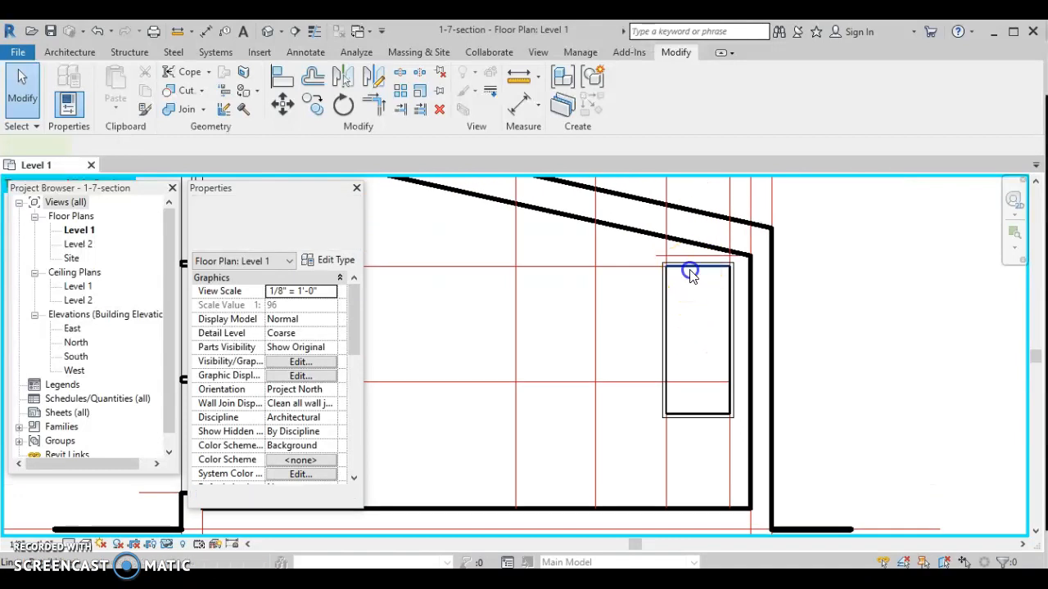
Change the top and left lines of the inner window rectangle to line style I-3
{"action": "left_click", "coordinate": [691, 267]}
{"action": "left_click", "coordinate": [665, 99]}
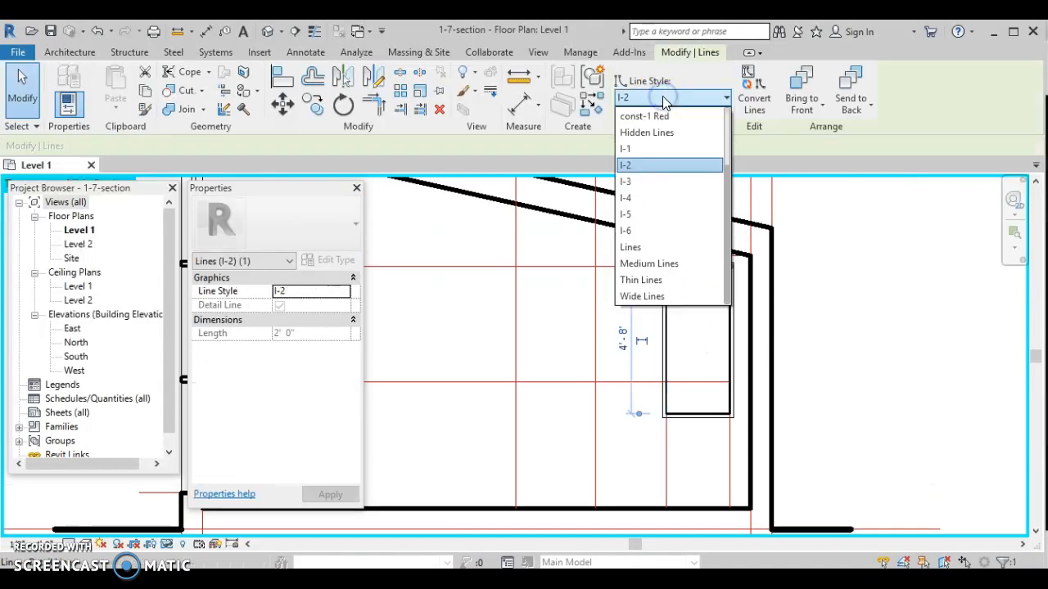
{"action": "left_click", "coordinate": [649, 181]}
{"action": "left_click", "coordinate": [678, 286]}
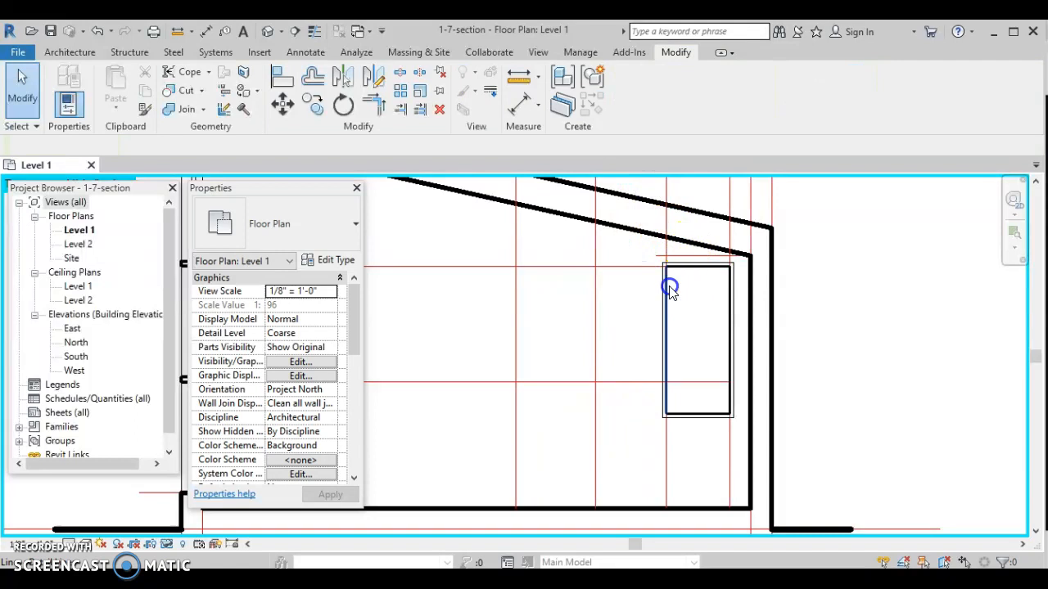
{"action": "left_click", "coordinate": [666, 286]}
{"action": "left_click", "coordinate": [667, 98]}
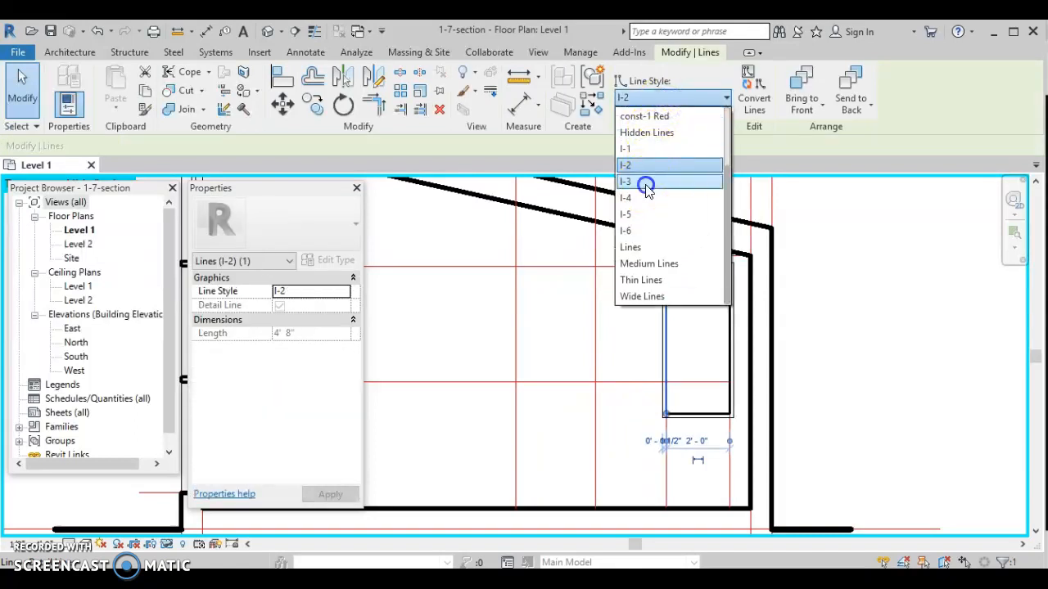
{"action": "left_click", "coordinate": [645, 181]}
{"action": "left_click", "coordinate": [639, 306]}
Temporarily hide the category of the const-1 Red construction lines in the section drawing
{"action": "scroll", "coordinate": [638, 309], "scroll_direction": "down", "scroll_amount": 1}
{"action": "scroll", "coordinate": [637, 309], "scroll_direction": "down", "scroll_amount": 2}
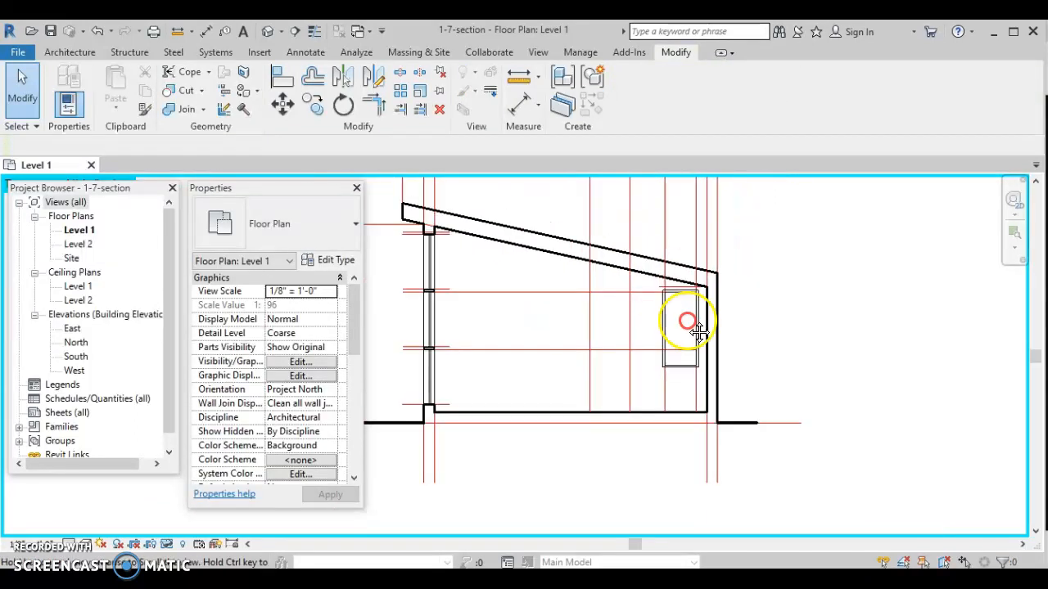
{"action": "middle_click_drag", "start_coordinate": [679, 316], "coordinate": [772, 328]}
{"action": "left_click", "coordinate": [688, 319]}
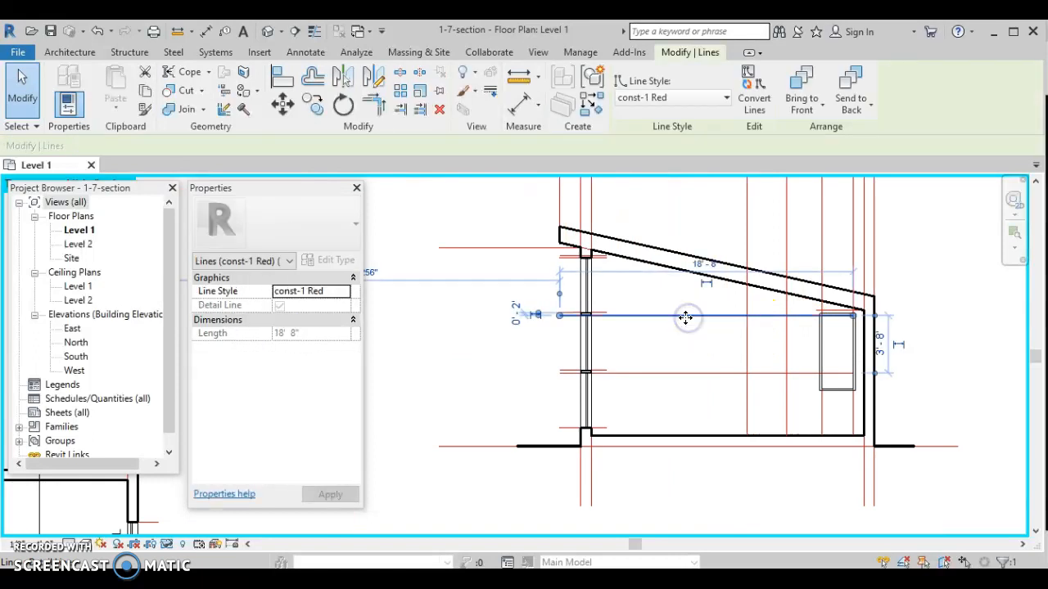
{"action": "left_click", "coordinate": [166, 543]}
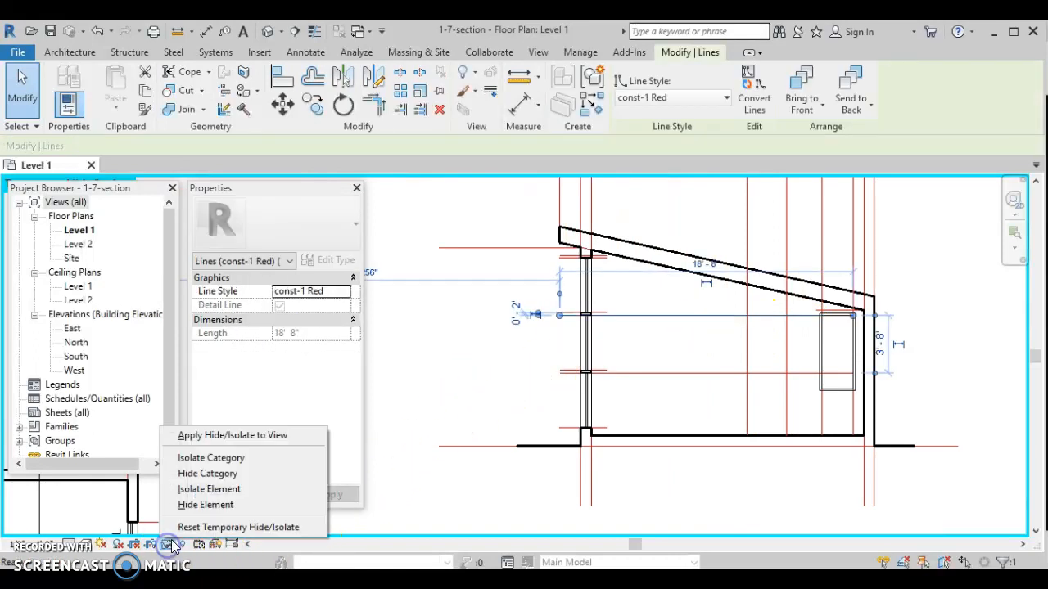
{"action": "left_click", "coordinate": [195, 475]}
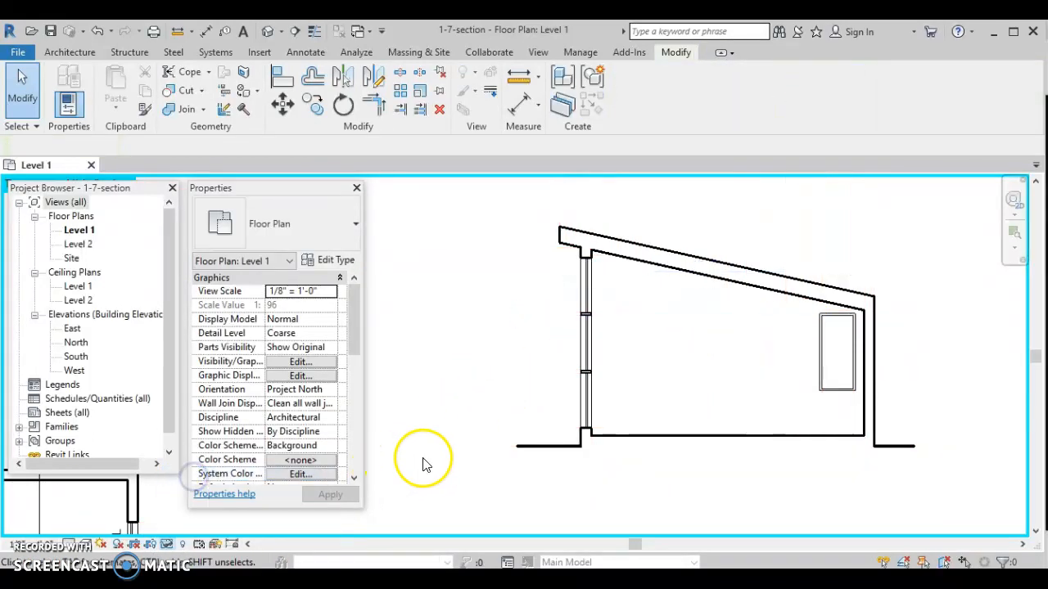
{"action": "scroll", "coordinate": [851, 334], "scroll_direction": "up", "scroll_amount": 3}
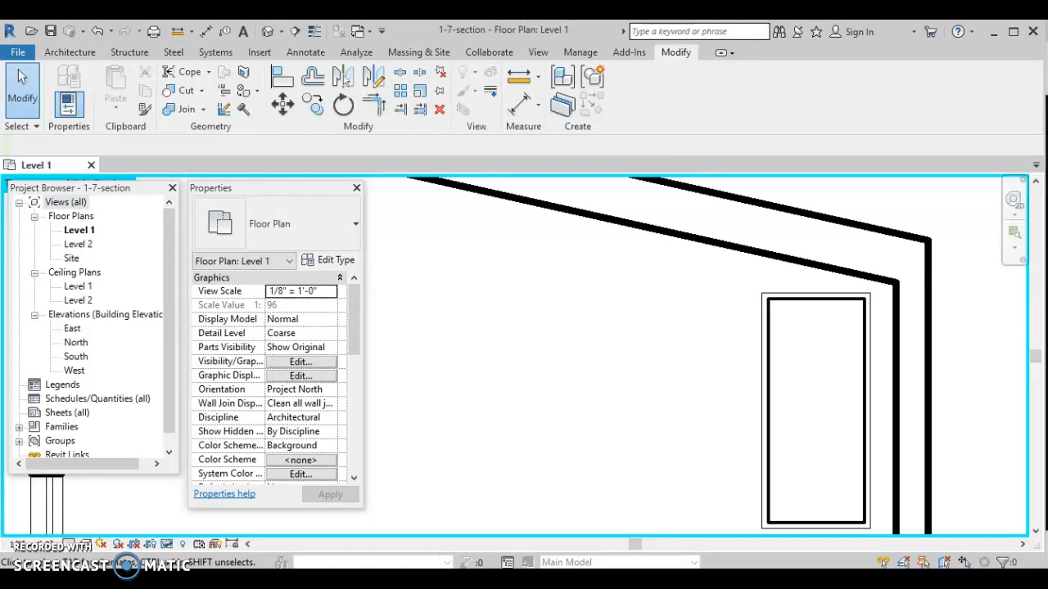
Examine in the completed, dimensioned drawing how the red construction lines project the fireplace from the floor plan down to the section
{"action": "left_click", "coordinate": [309, 533]}
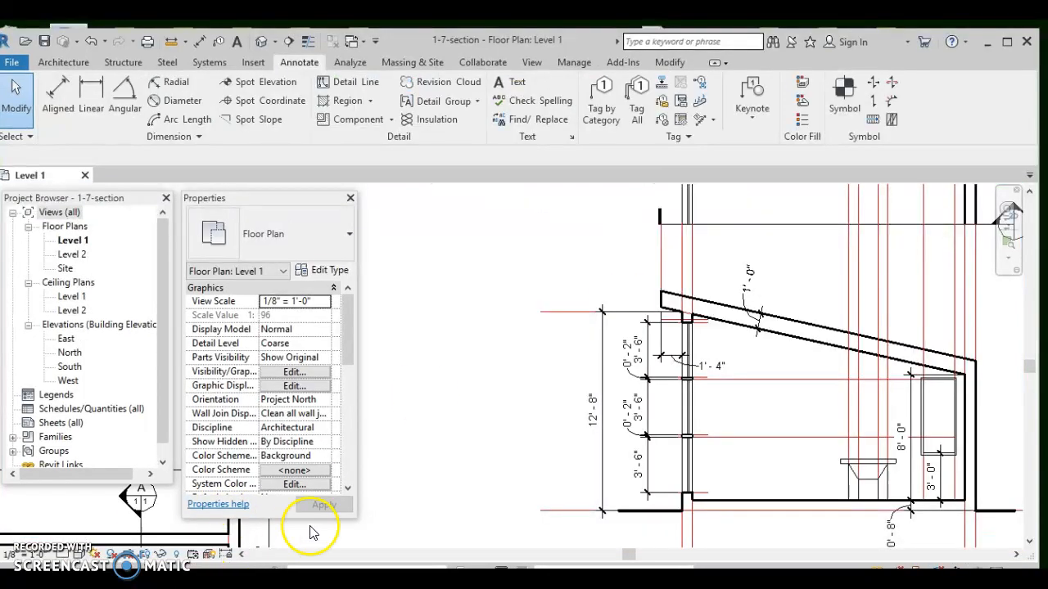
{"action": "scroll", "coordinate": [772, 357], "scroll_direction": "down", "scroll_amount": 4}
{"action": "scroll", "coordinate": [760, 363], "scroll_direction": "up", "scroll_amount": 1}
{"action": "middle_click_drag", "start_coordinate": [761, 363], "coordinate": [686, 438]}
{"action": "scroll", "coordinate": [687, 438], "scroll_direction": "down", "scroll_amount": 1}
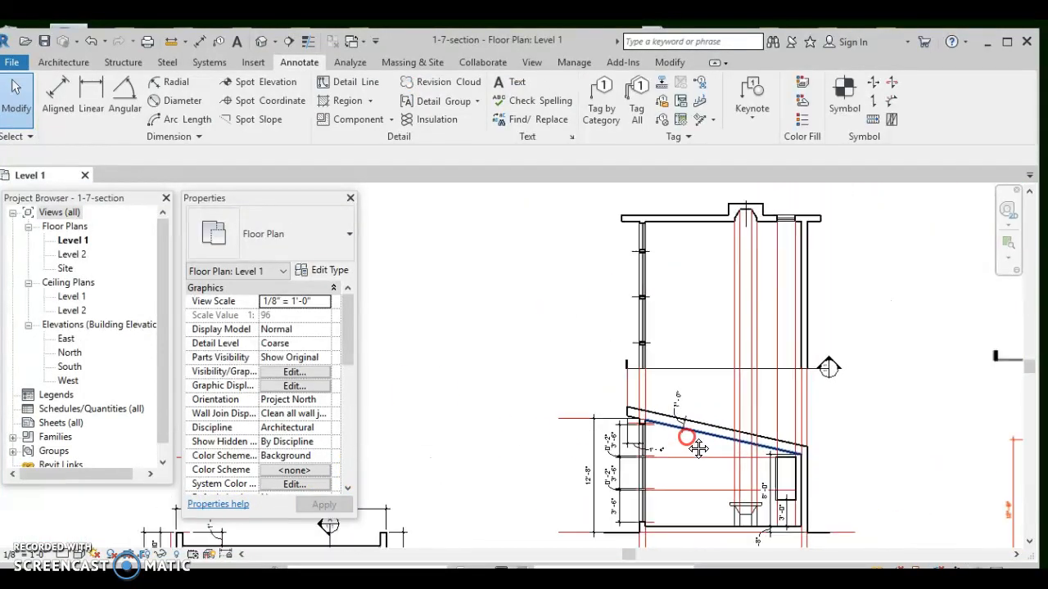
{"action": "left_click_drag", "start_coordinate": [744, 357], "coordinate": [759, 262]}
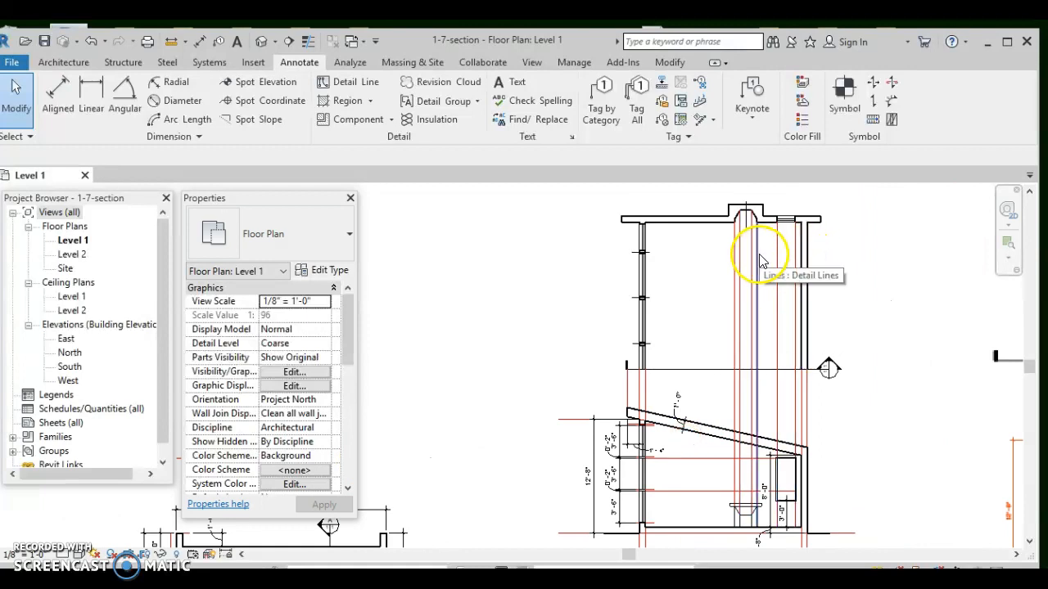
{"action": "scroll", "coordinate": [743, 514], "scroll_direction": "up", "scroll_amount": 2}
{"action": "middle_click_drag", "start_coordinate": [749, 531], "coordinate": [728, 480]}
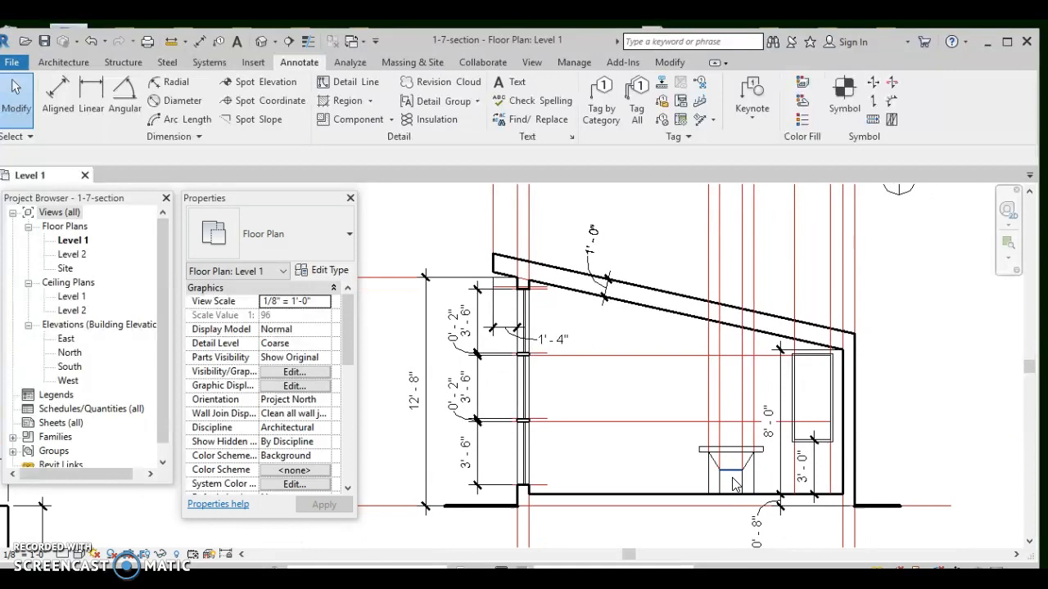
Temporarily hide the const-1 Red line category in the dimensioned drawing and inspect the fireplace and window beyond
{"action": "left_click", "coordinate": [708, 393]}
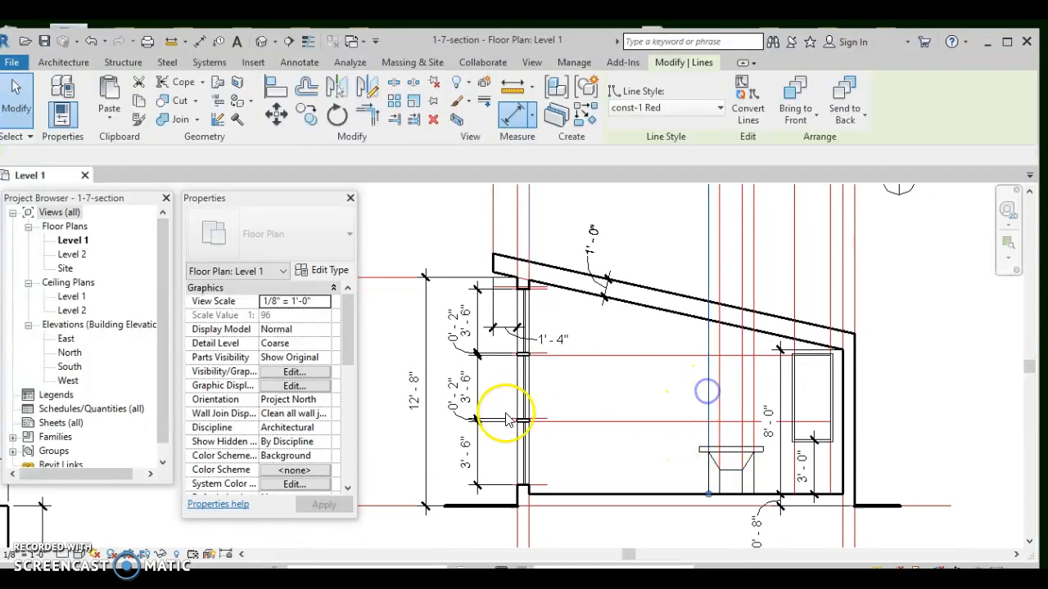
{"action": "left_click", "coordinate": [162, 555]}
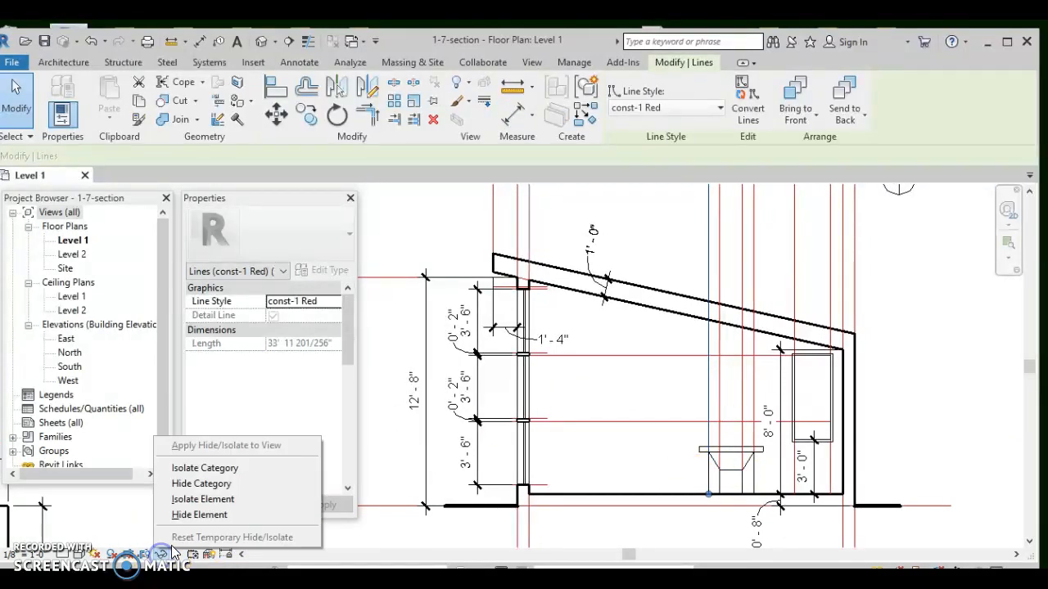
{"action": "left_click", "coordinate": [198, 484]}
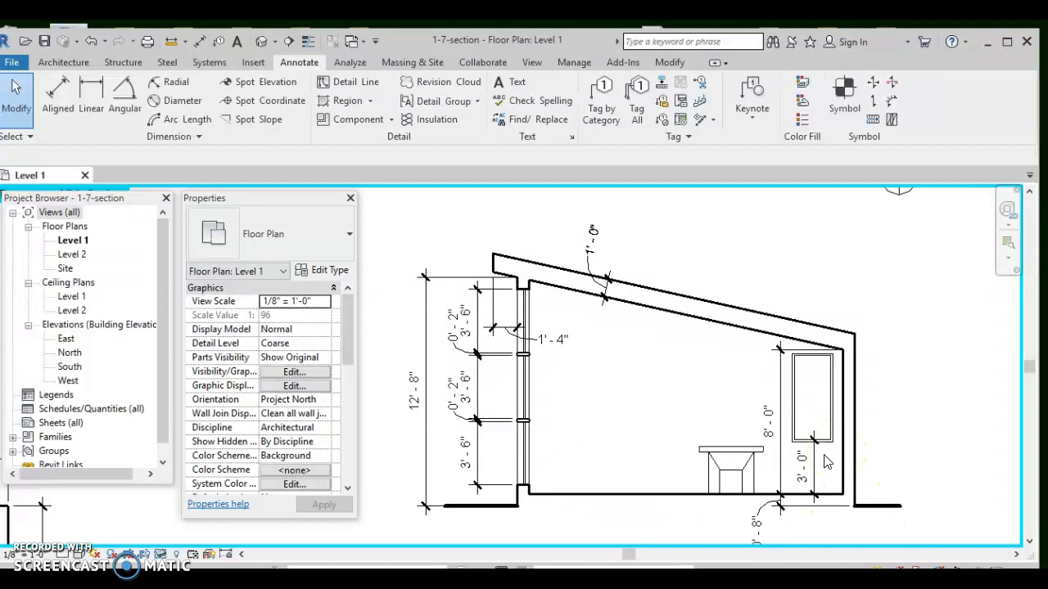
{"action": "scroll", "coordinate": [822, 412], "scroll_direction": "up", "scroll_amount": 3}
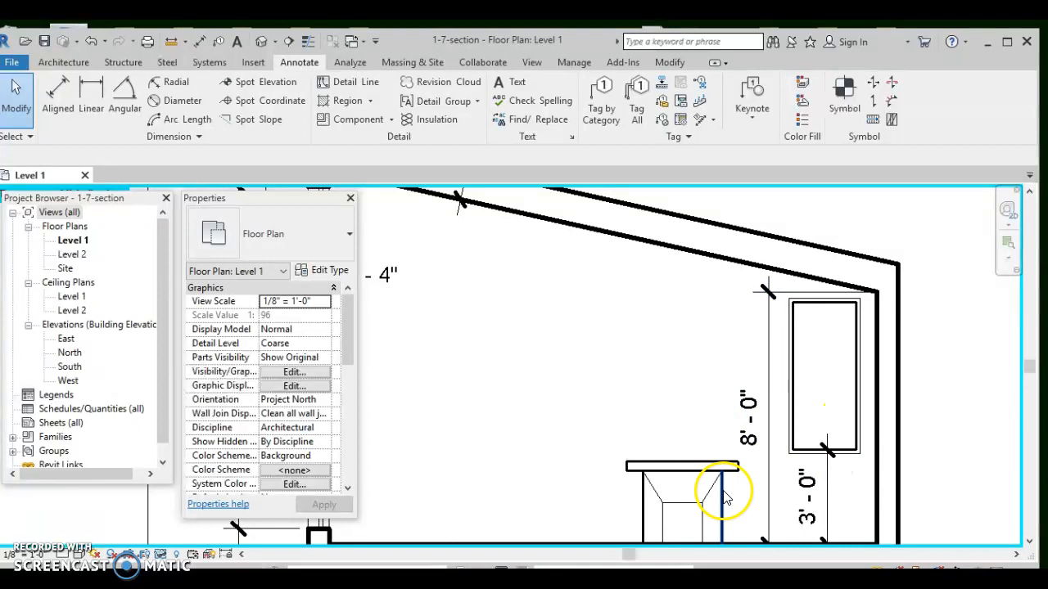
{"action": "middle_click_drag", "start_coordinate": [729, 491], "coordinate": [736, 428]}
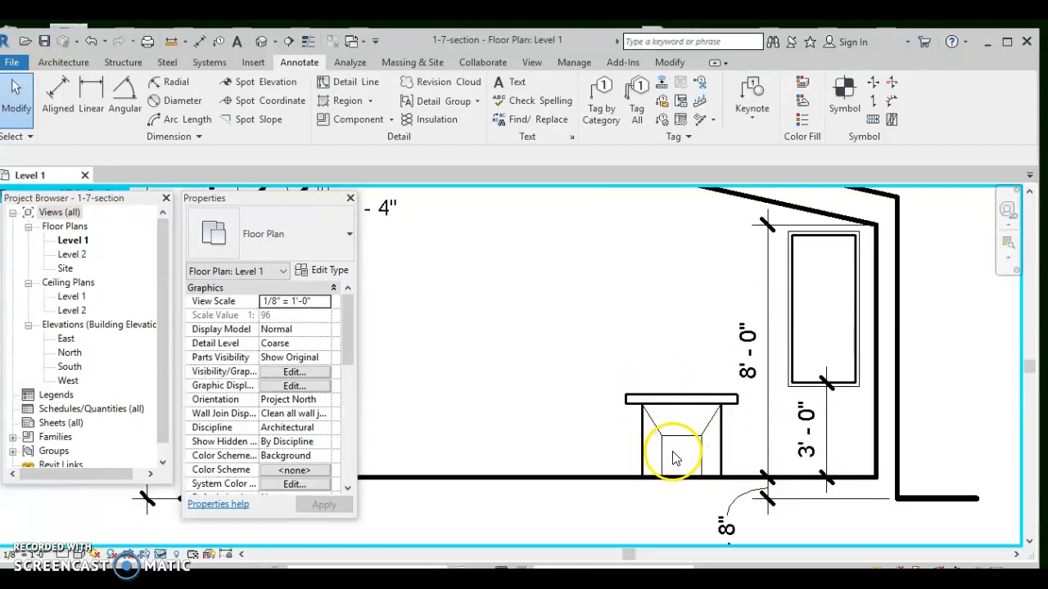
{"action": "scroll", "coordinate": [686, 443], "scroll_direction": "down", "scroll_amount": 3}
{"action": "middle_click_drag", "start_coordinate": [595, 385], "coordinate": [616, 401]}
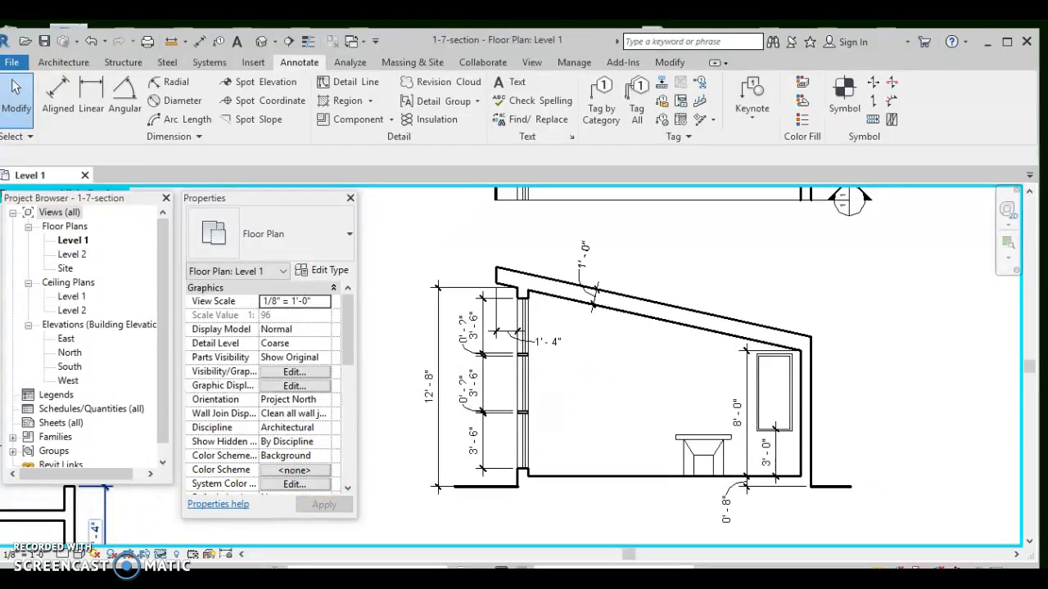